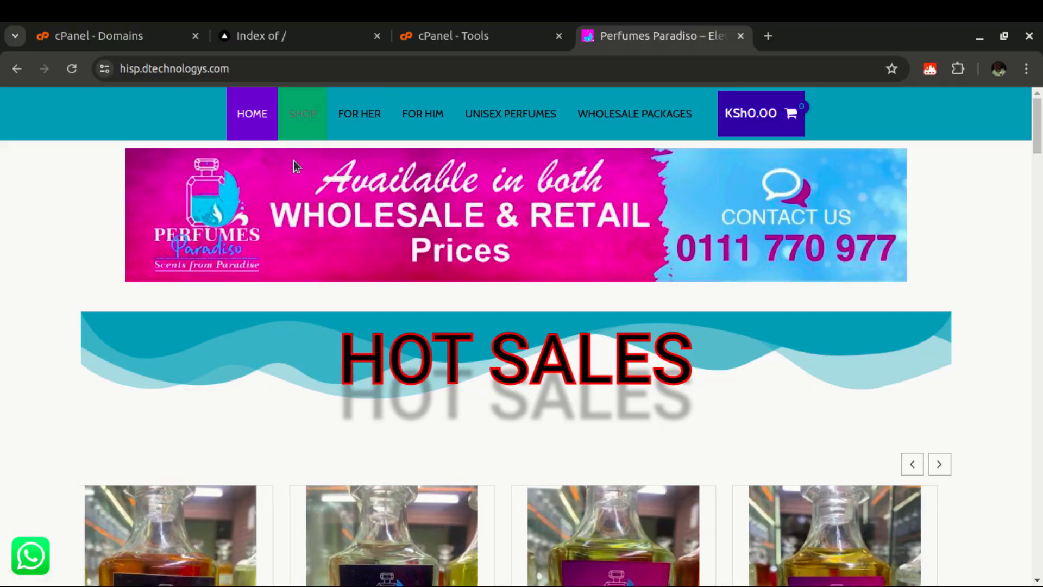
Step: Compare the hisp.dtechnologys.com storefront with the reloaded perfumeparadiso.co.ke directory index, and look over both cPanel accounts
{"action": "scroll", "coordinate": [270, 170], "scroll_direction": "down", "scroll_amount": 5}
{"action": "scroll", "coordinate": [288, 180], "scroll_direction": "up", "scroll_amount": 5}
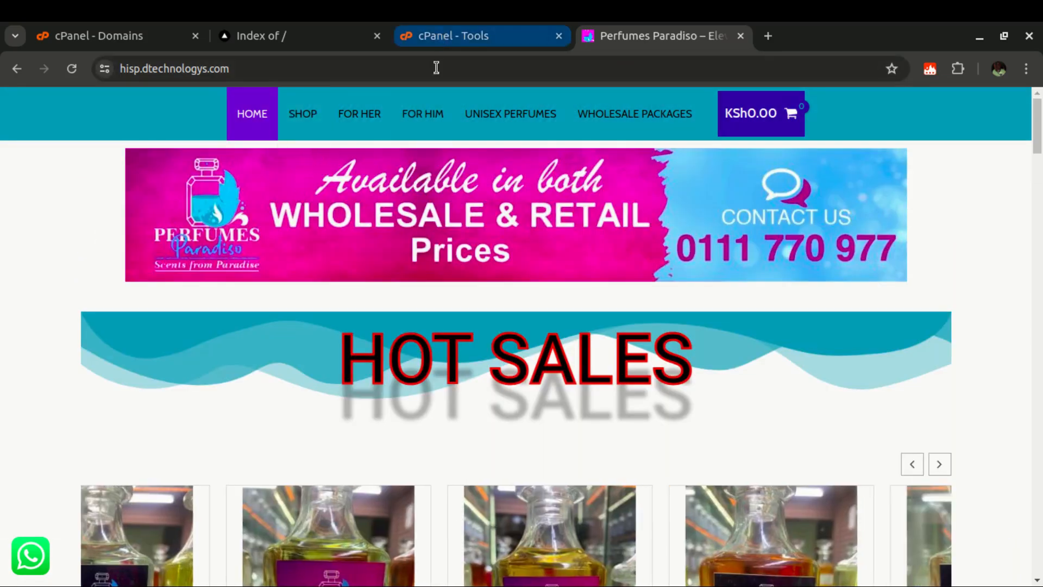
{"action": "left_click", "coordinate": [436, 37]}
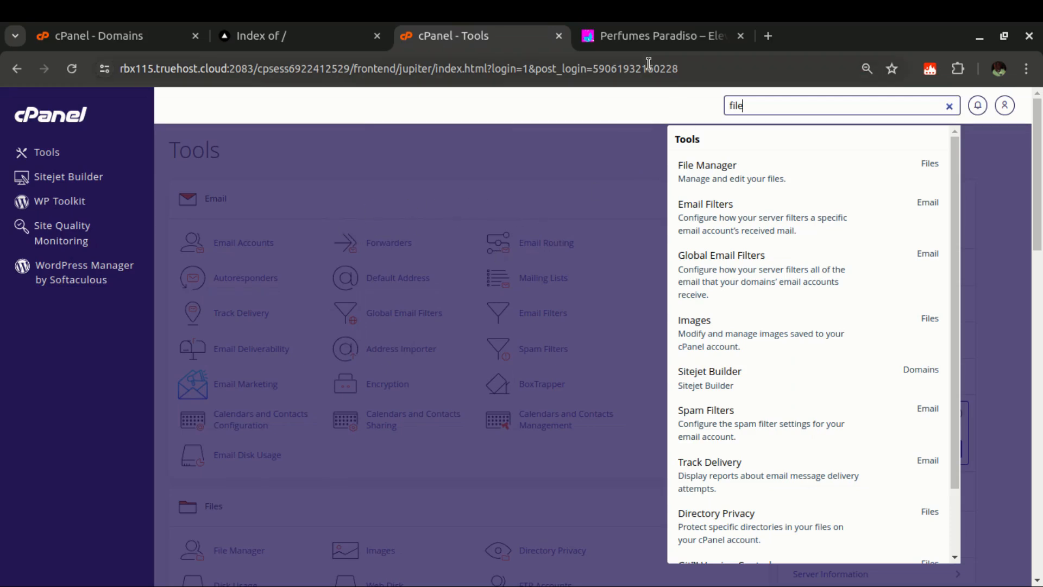
{"action": "left_click", "coordinate": [650, 35]}
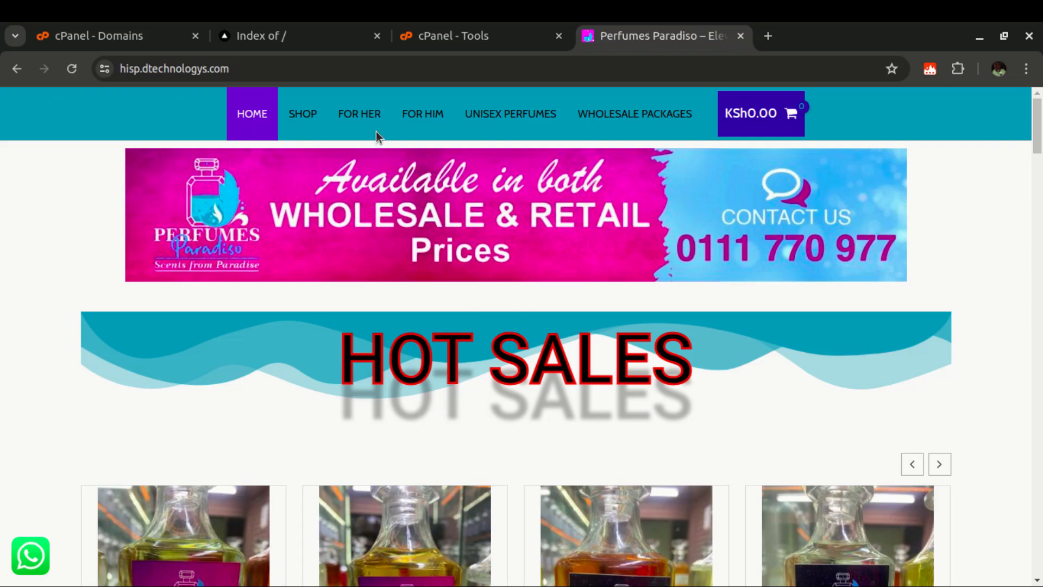
{"action": "left_click", "coordinate": [236, 36]}
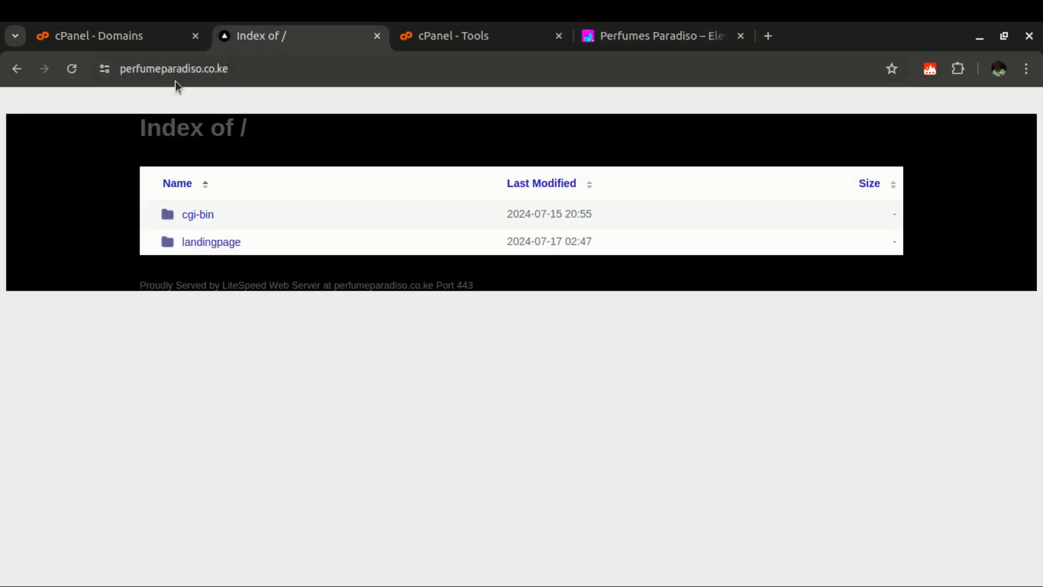
{"action": "left_click", "coordinate": [71, 68]}
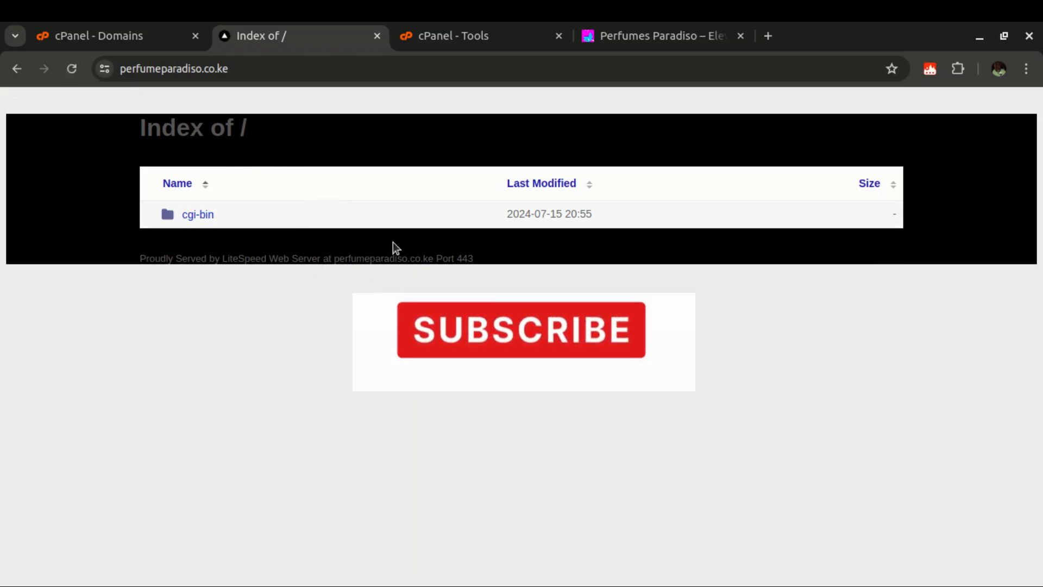
{"action": "left_click", "coordinate": [648, 34]}
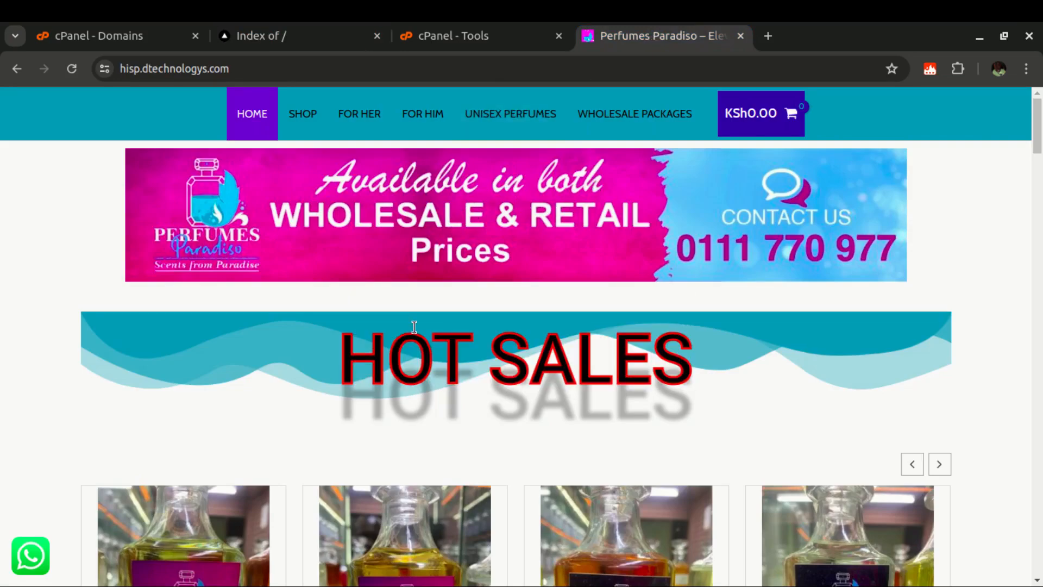
{"action": "left_click", "coordinate": [263, 35]}
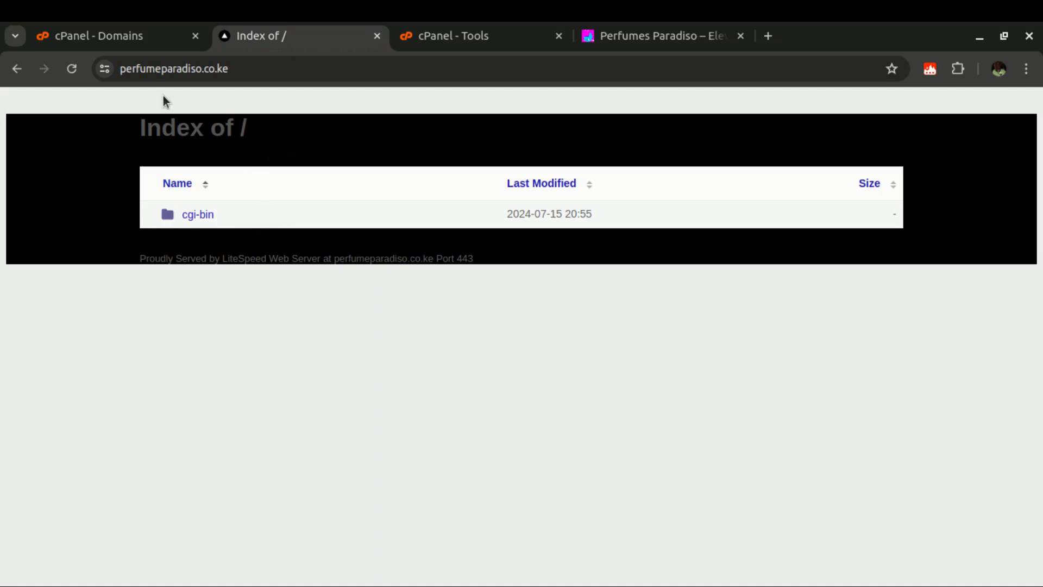
{"action": "left_click", "coordinate": [617, 37]}
{"action": "left_click", "coordinate": [282, 29]}
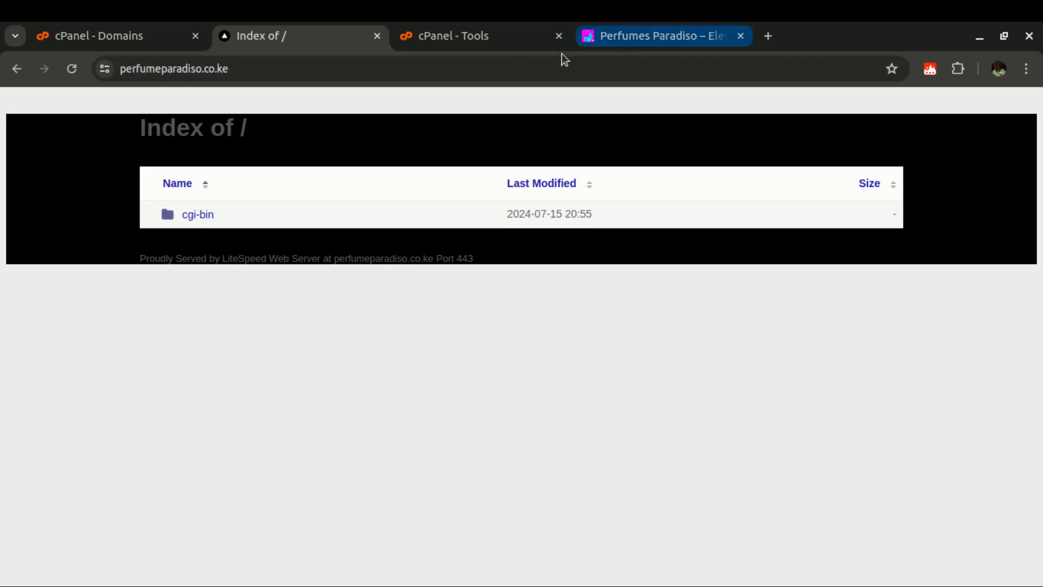
{"action": "left_click", "coordinate": [611, 39]}
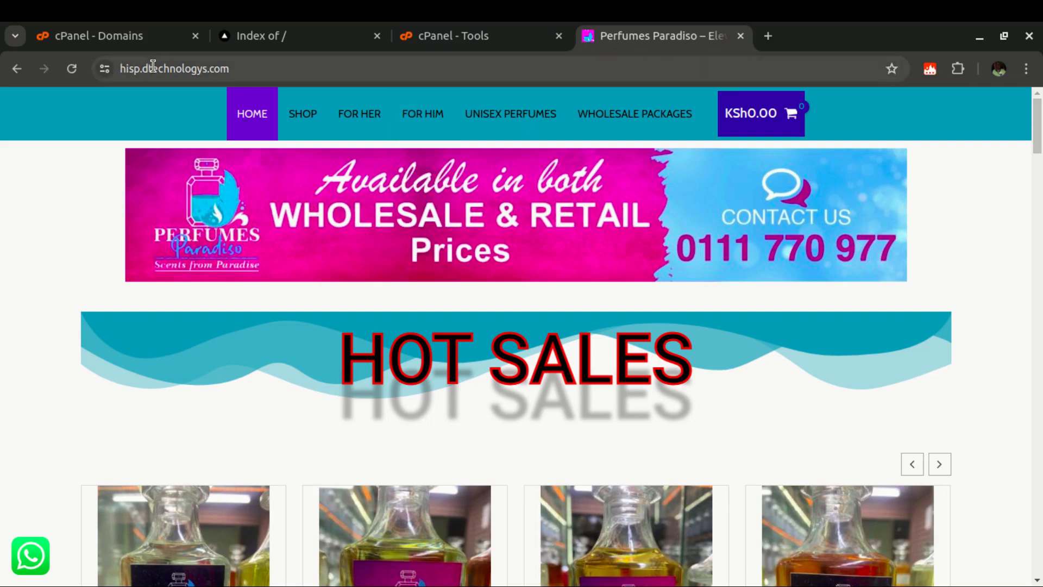
{"action": "left_click", "coordinate": [131, 43]}
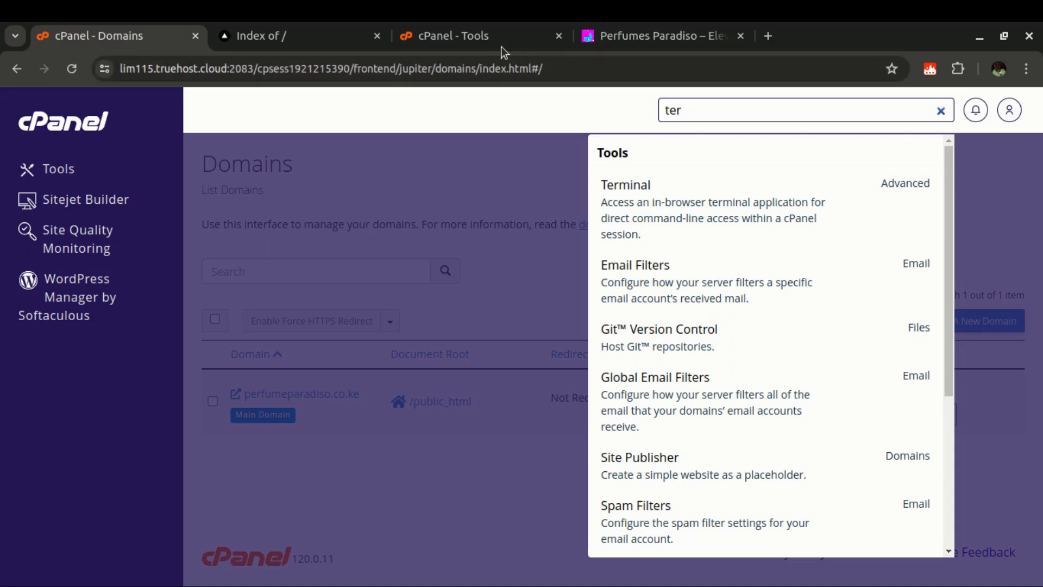
Step: Open File Manager in the rbx115.truehost.cloud cPanel account and enter the hisp.dtechnologys.com folder
{"action": "left_click", "coordinate": [473, 36]}
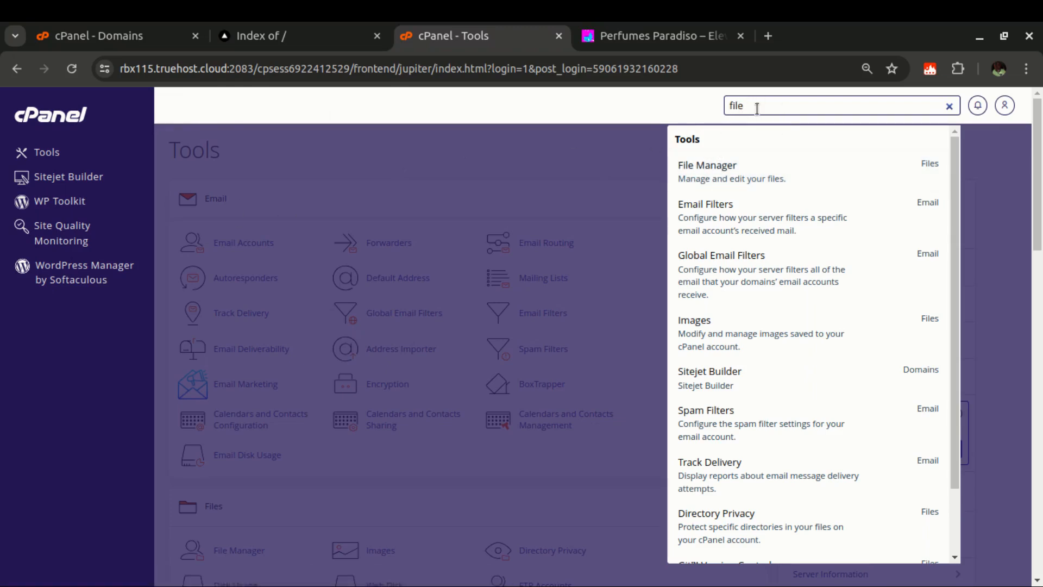
{"action": "left_click", "coordinate": [712, 164]}
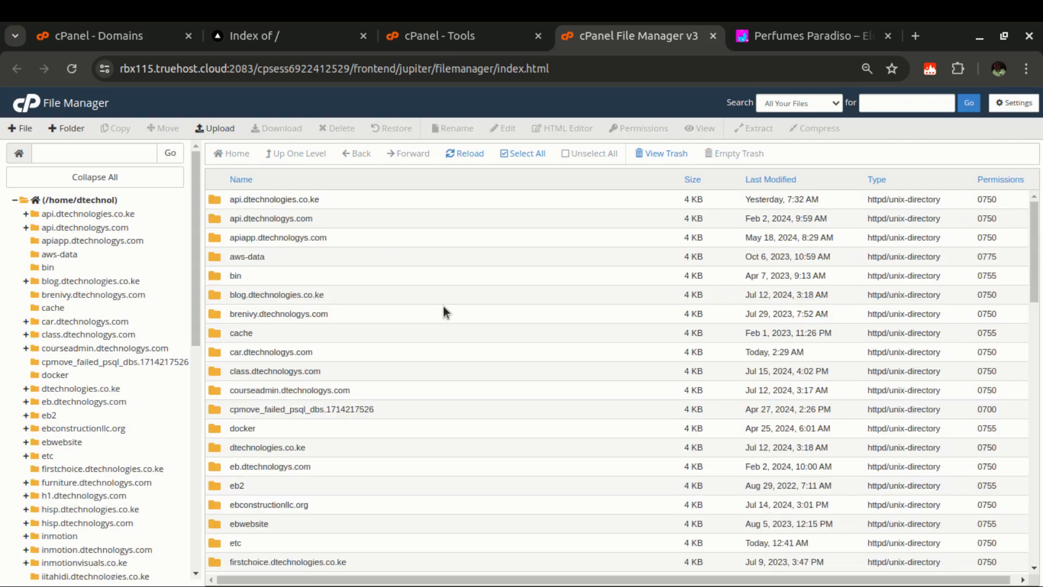
{"action": "left_click", "coordinate": [780, 34]}
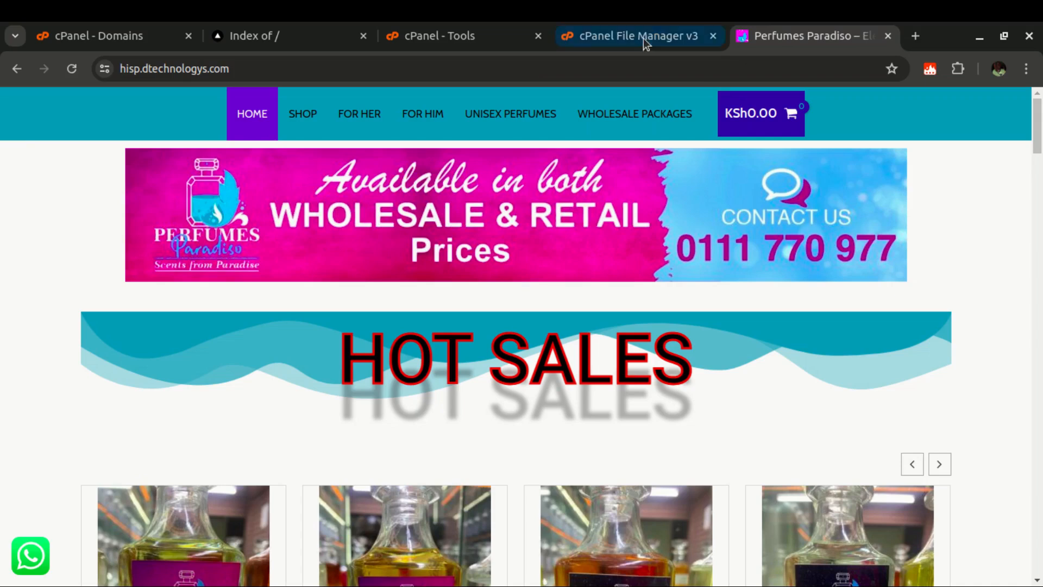
{"action": "left_click", "coordinate": [630, 34]}
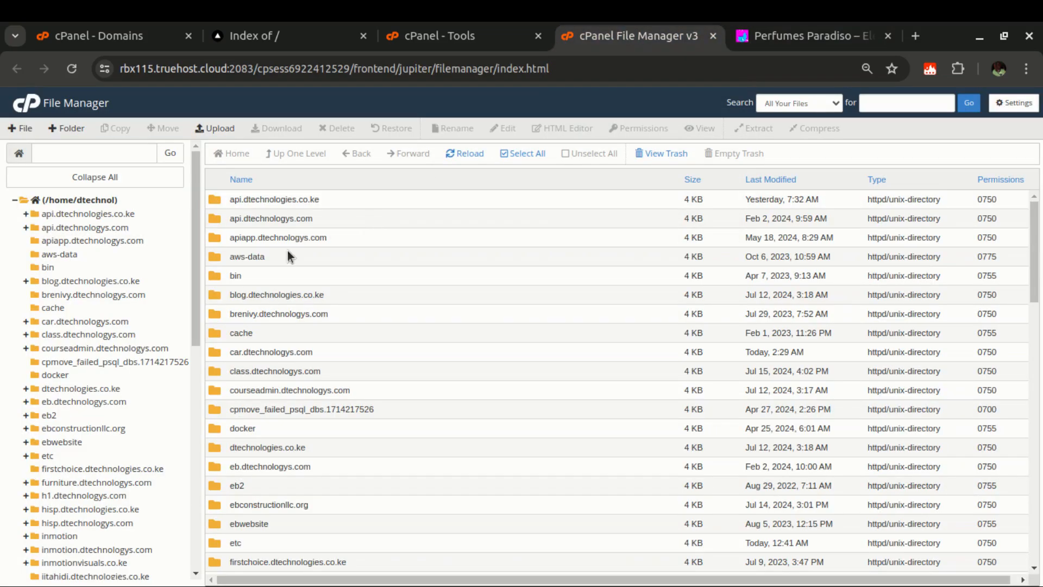
{"action": "scroll", "coordinate": [286, 254], "scroll_direction": "down", "scroll_amount": 5}
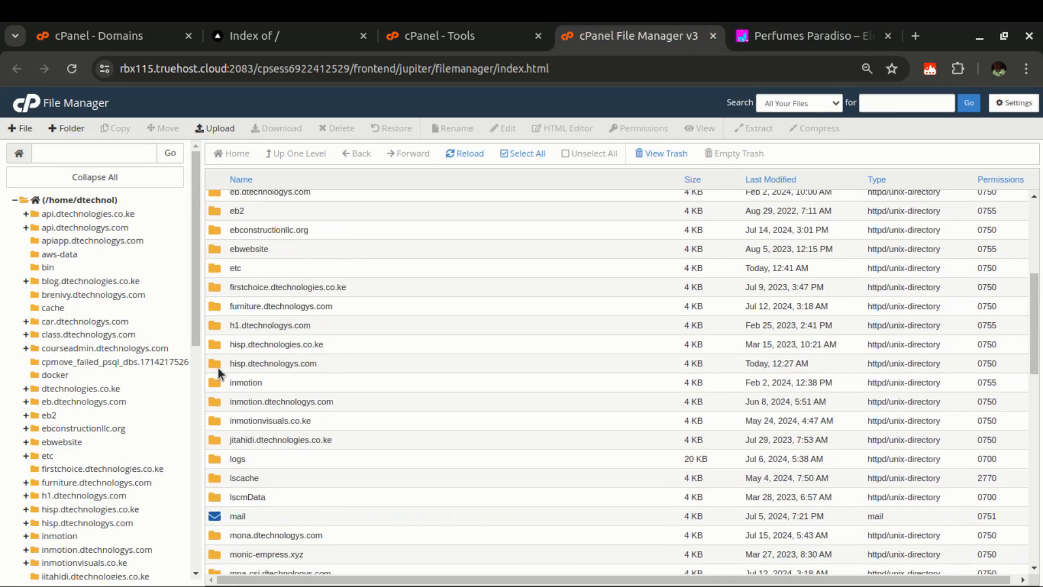
{"action": "left_click", "coordinate": [216, 367]}
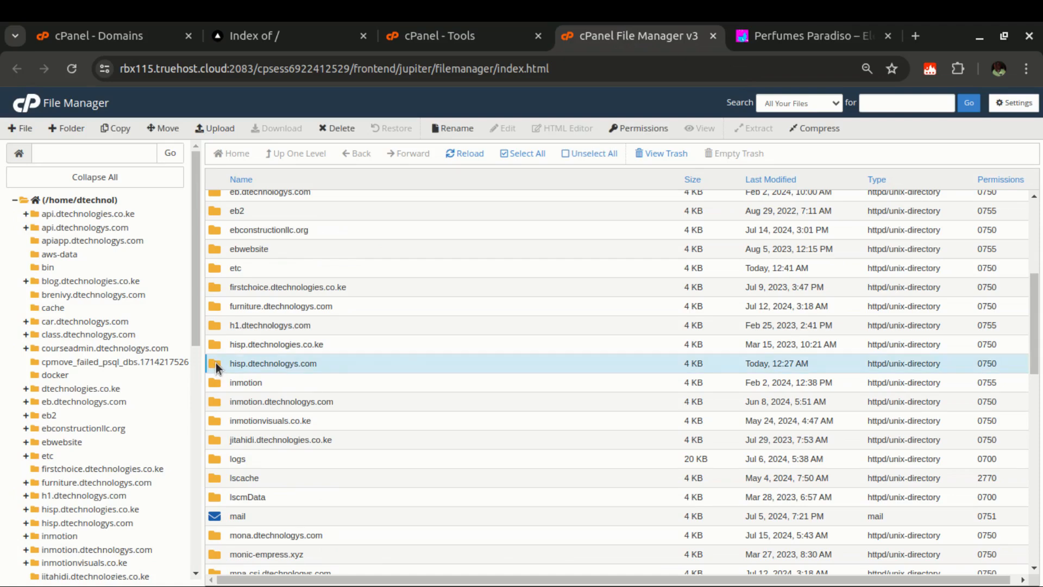
{"action": "double_click", "coordinate": [216, 363]}
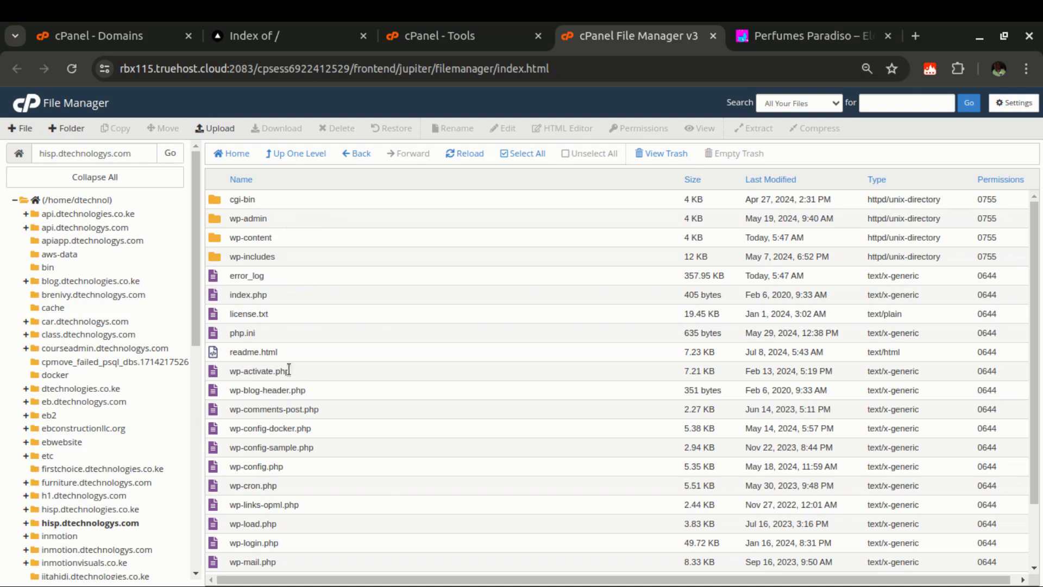
Step: Select all files and folders in hisp.dtechnologys.com and bring up the archive name setting for compressing them
{"action": "scroll", "coordinate": [340, 382], "scroll_direction": "down", "scroll_amount": 2}
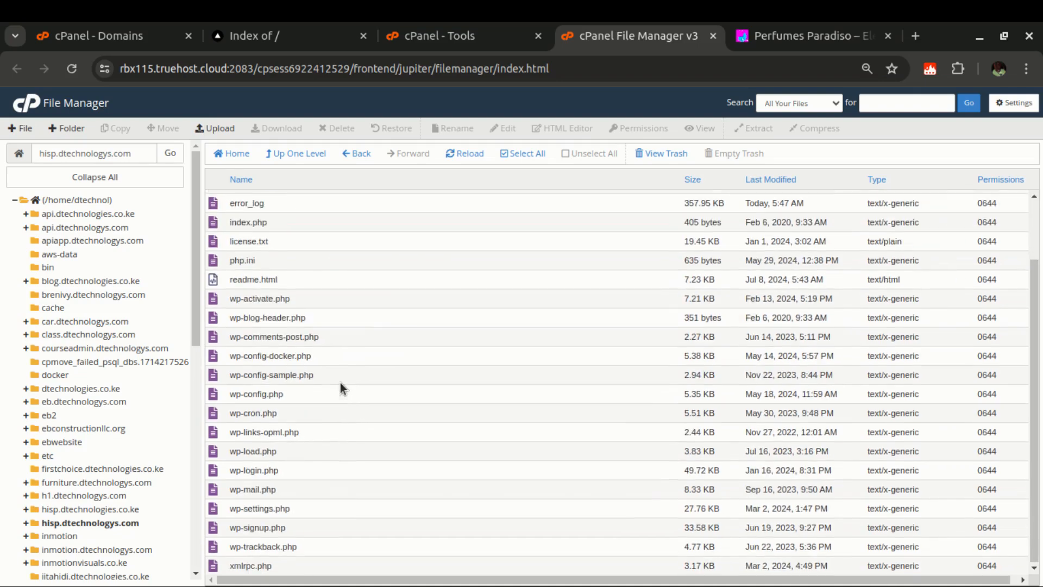
{"action": "scroll", "coordinate": [340, 382], "scroll_direction": "up", "scroll_amount": 2}
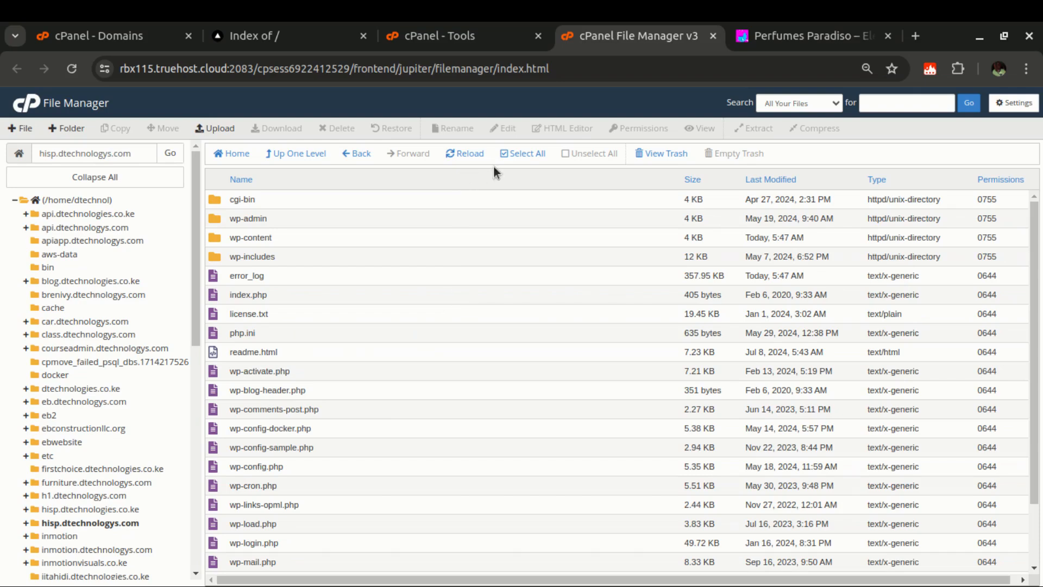
{"action": "left_click", "coordinate": [521, 155]}
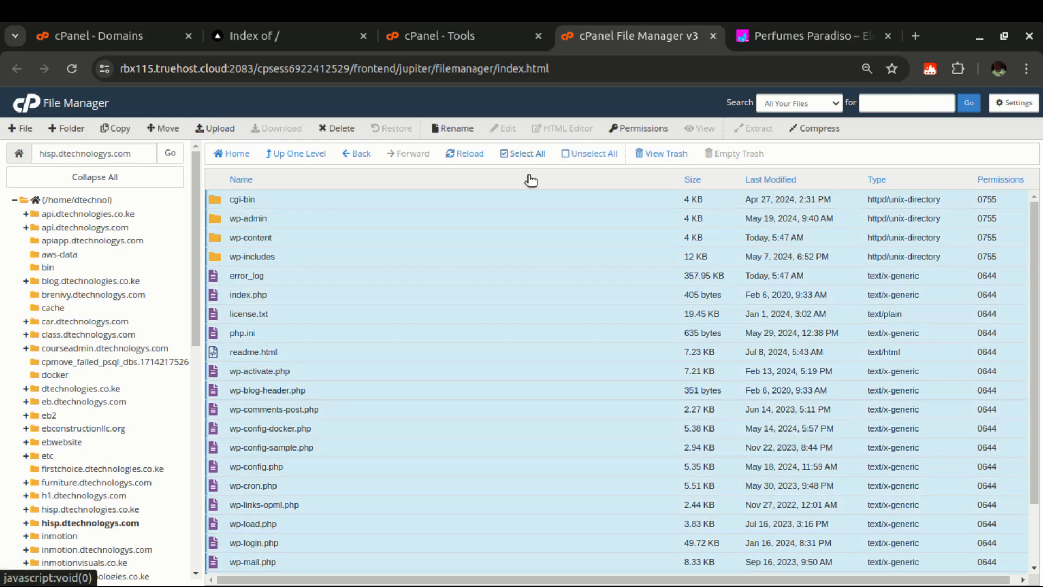
{"action": "left_click", "coordinate": [808, 129]}
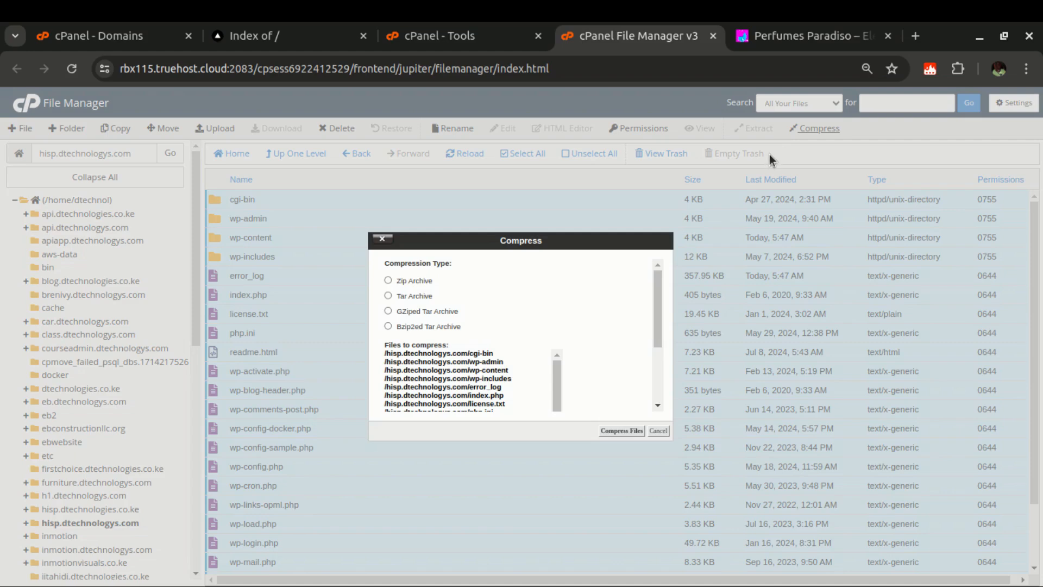
{"action": "scroll", "coordinate": [565, 396], "scroll_direction": "down", "scroll_amount": 3}
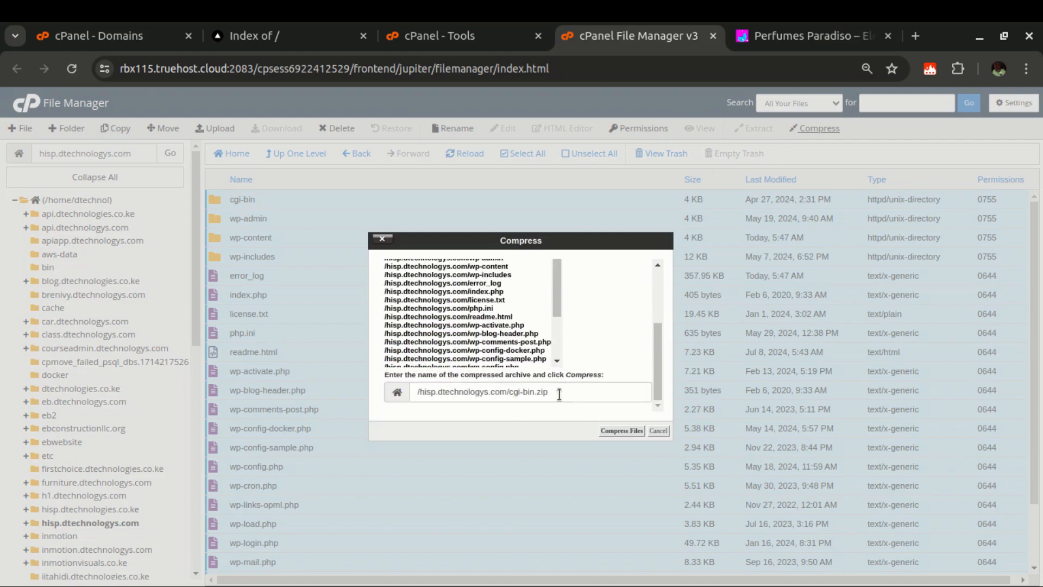
Step: Mark the default archive file name for replacement and copy "perfumeparadiso" from the destination site's address
{"action": "left_click_drag", "start_coordinate": [509, 397], "coordinate": [547, 386]}
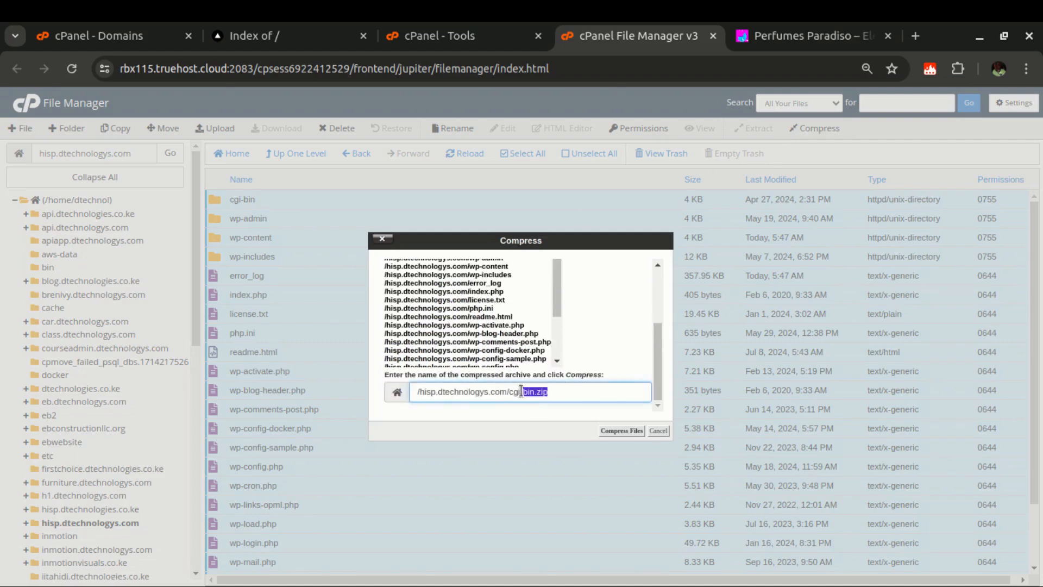
{"action": "key", "text": "shift+Home"}
{"action": "key", "text": "shift+End"}
{"action": "left_click", "coordinate": [243, 35]}
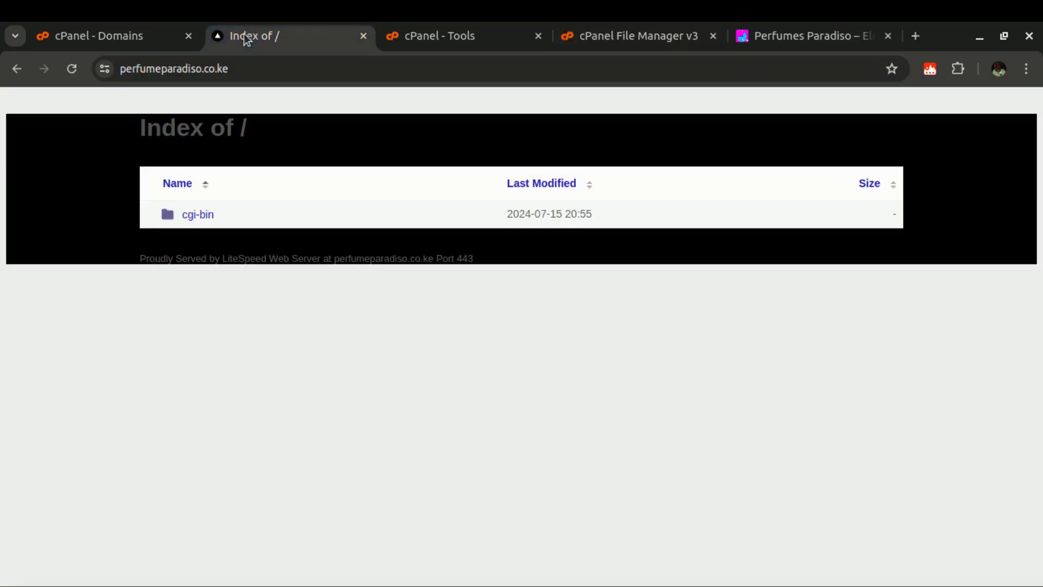
{"action": "left_click", "coordinate": [203, 69]}
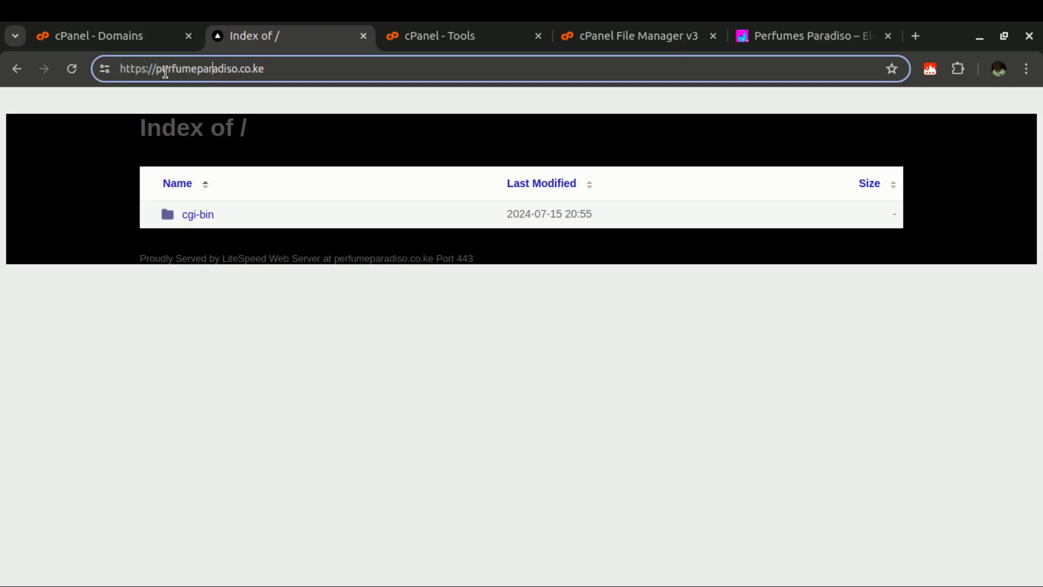
{"action": "double_click", "coordinate": [158, 70]}
{"action": "key", "text": "ctrl+c"}
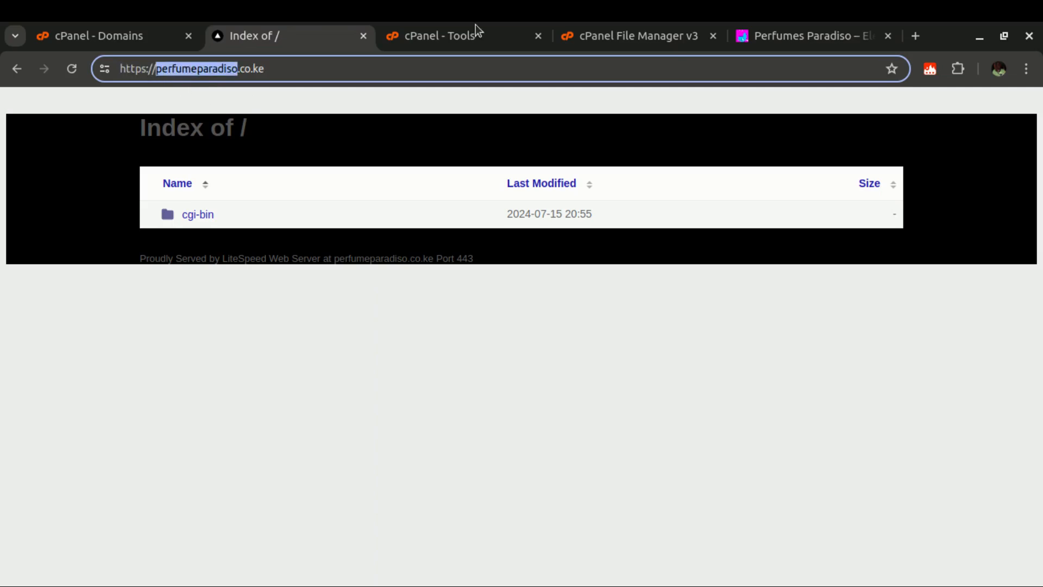
Step: Name the archive /hisp.dtechnologys.com/perfumeparadiso.zip and compress the selected files into it
{"action": "left_click", "coordinate": [598, 34]}
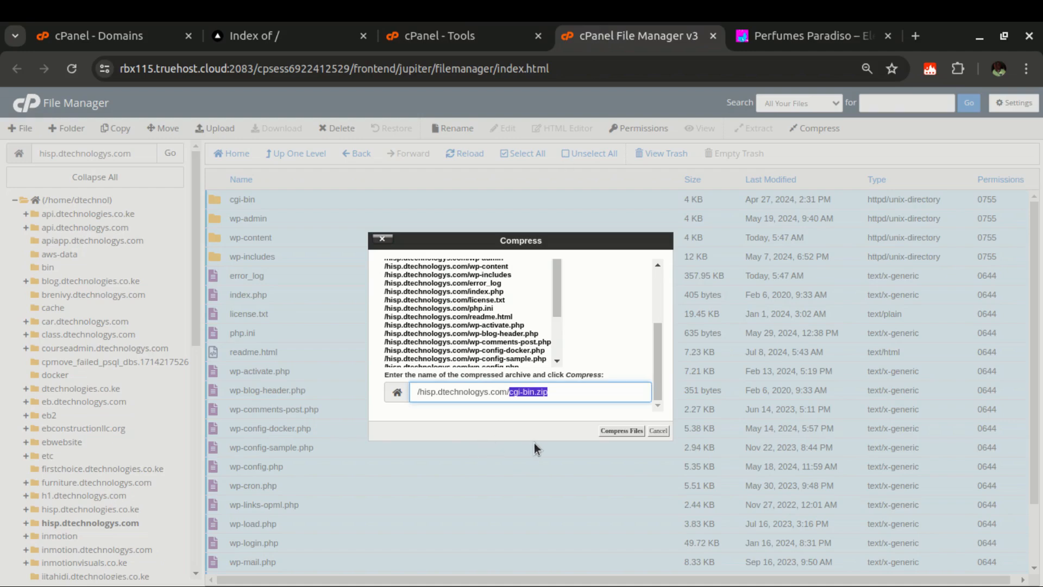
{"action": "key", "text": "BackSpace"}
{"action": "key", "text": "ctrl+v"}
{"action": "type", "text": ".zop"}
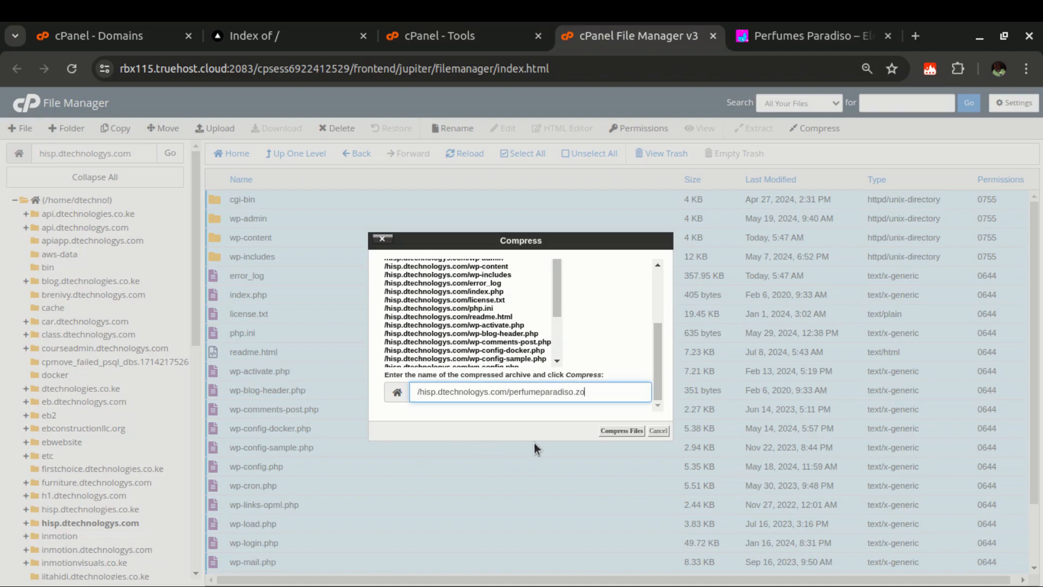
{"action": "key", "text": "BackSpace"}
{"action": "key", "text": "BackSpace"}
{"action": "type", "text": "ip"}
{"action": "left_click", "coordinate": [620, 431]}
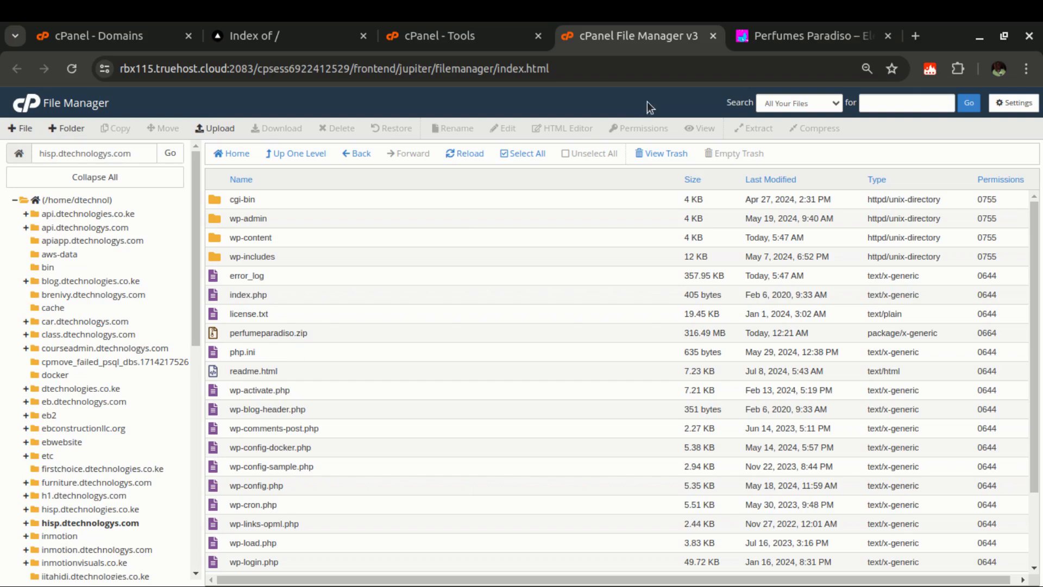
{"action": "left_click", "coordinate": [752, 38]}
{"action": "scroll", "coordinate": [438, 400], "scroll_direction": "down", "scroll_amount": 8}
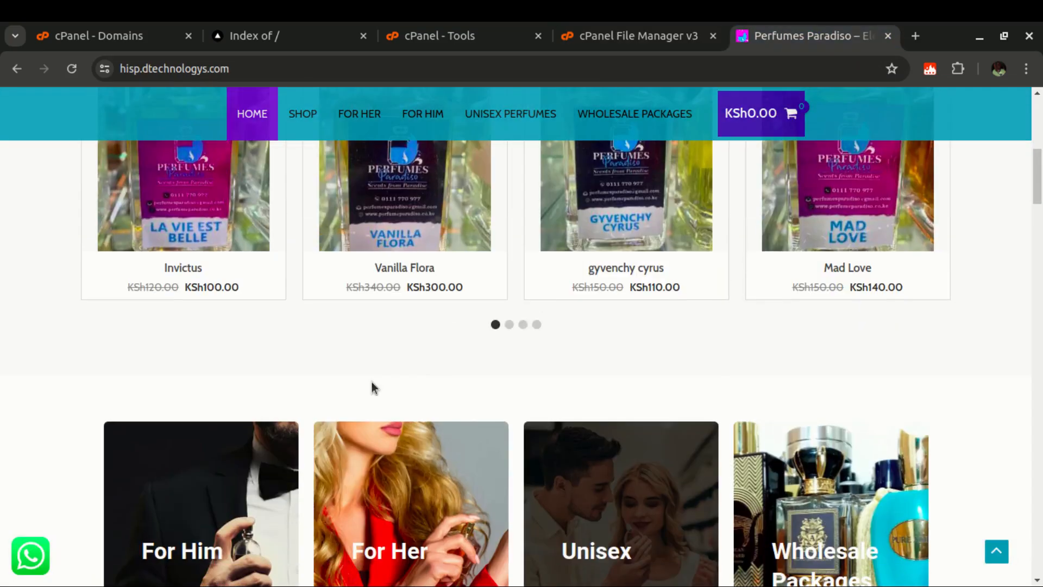
{"action": "scroll", "coordinate": [625, 244], "scroll_direction": "up", "scroll_amount": 5}
{"action": "left_click", "coordinate": [610, 37]}
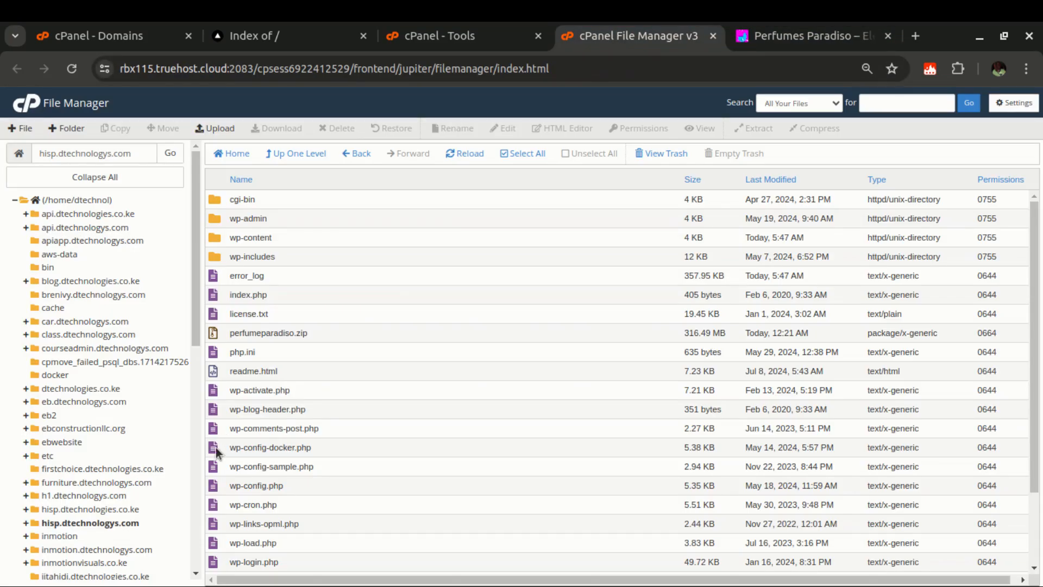
Step: View wp-config.php in the hisp.dtechnologys.com folder and copy its DB_NAME value, dtechnol_perfume
{"action": "scroll", "coordinate": [261, 429], "scroll_direction": "down", "scroll_amount": 2}
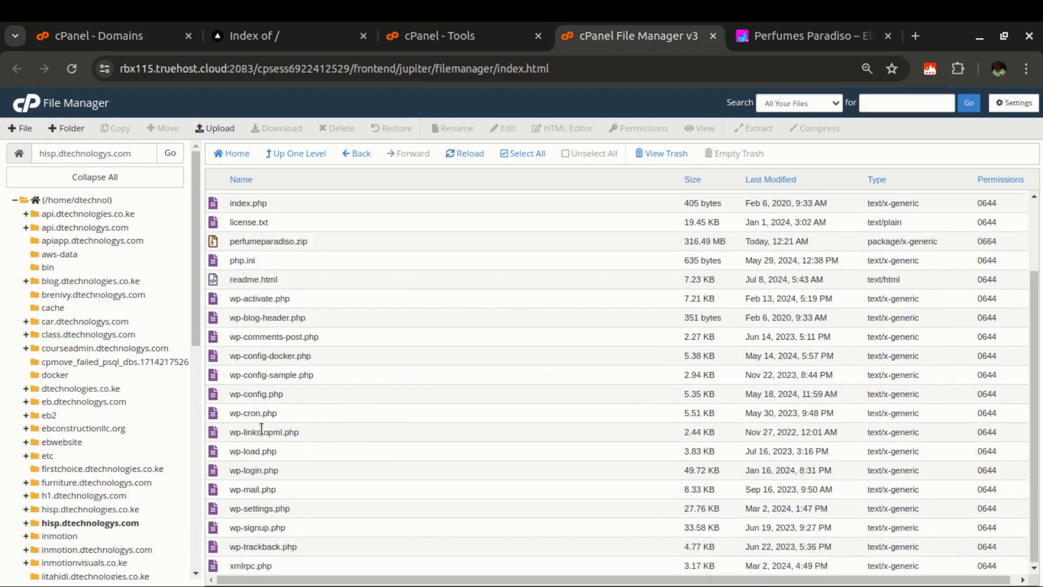
{"action": "right_click", "coordinate": [244, 398]}
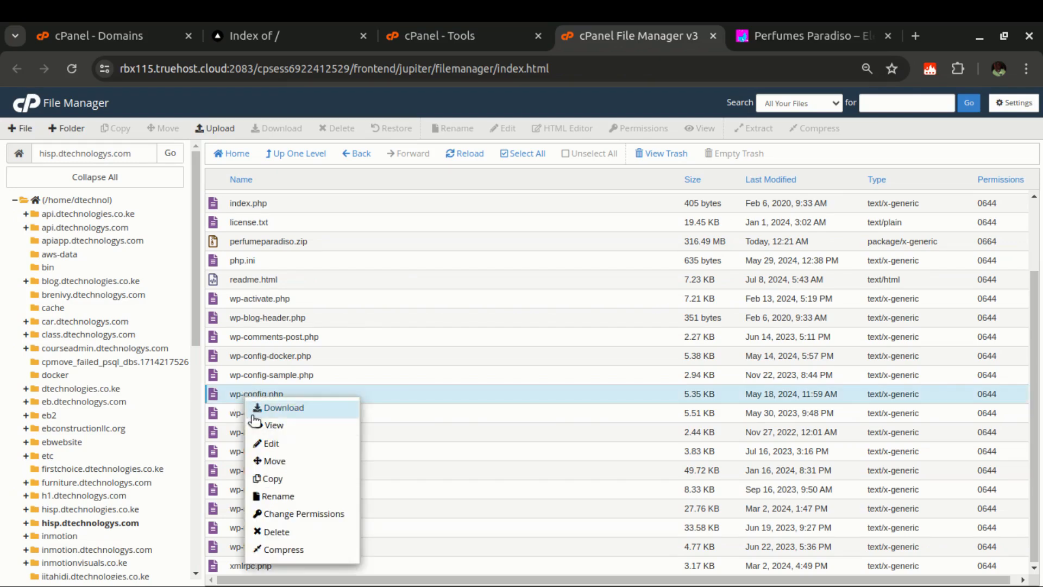
{"action": "left_click", "coordinate": [265, 428]}
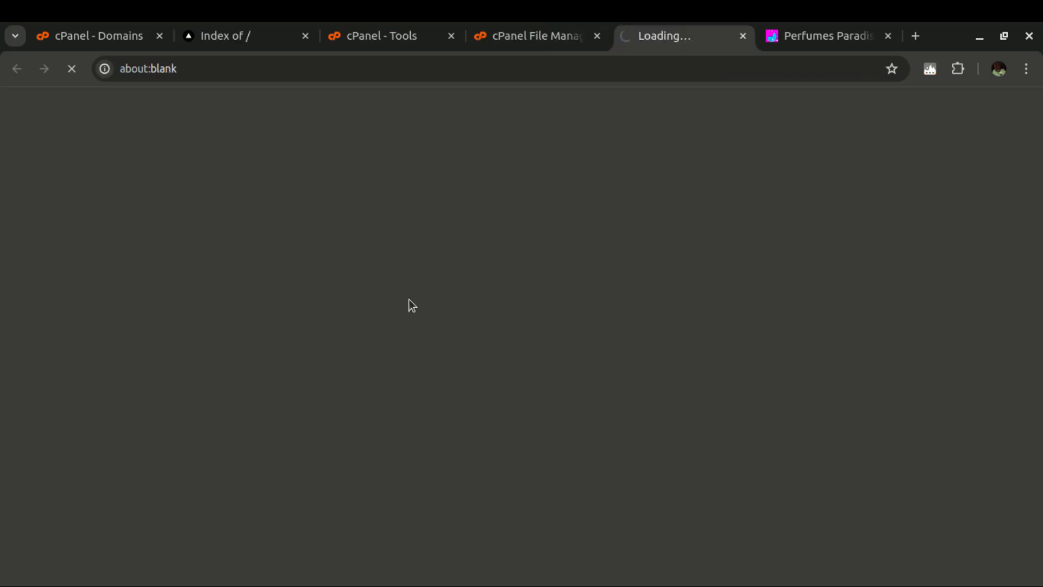
{"action": "scroll", "coordinate": [344, 250], "scroll_direction": "down", "scroll_amount": 4}
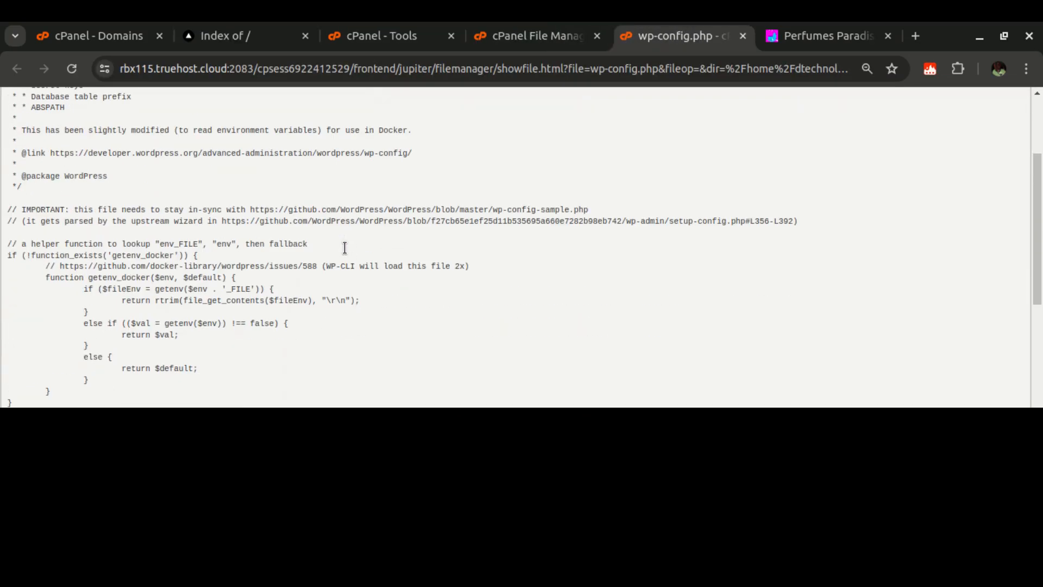
{"action": "scroll", "coordinate": [344, 248], "scroll_direction": "down", "scroll_amount": 3}
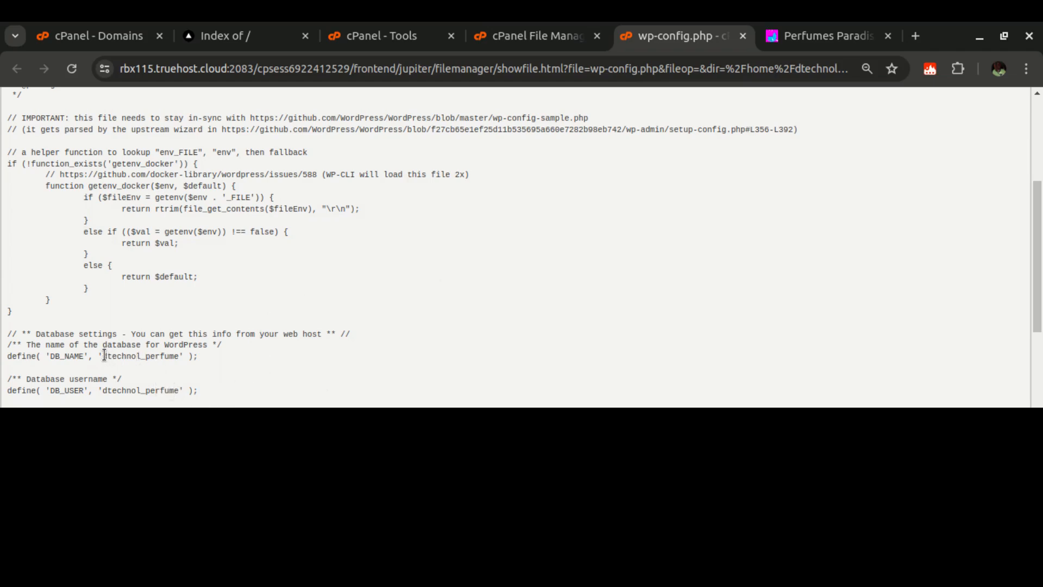
{"action": "left_click_drag", "start_coordinate": [103, 356], "coordinate": [177, 357]}
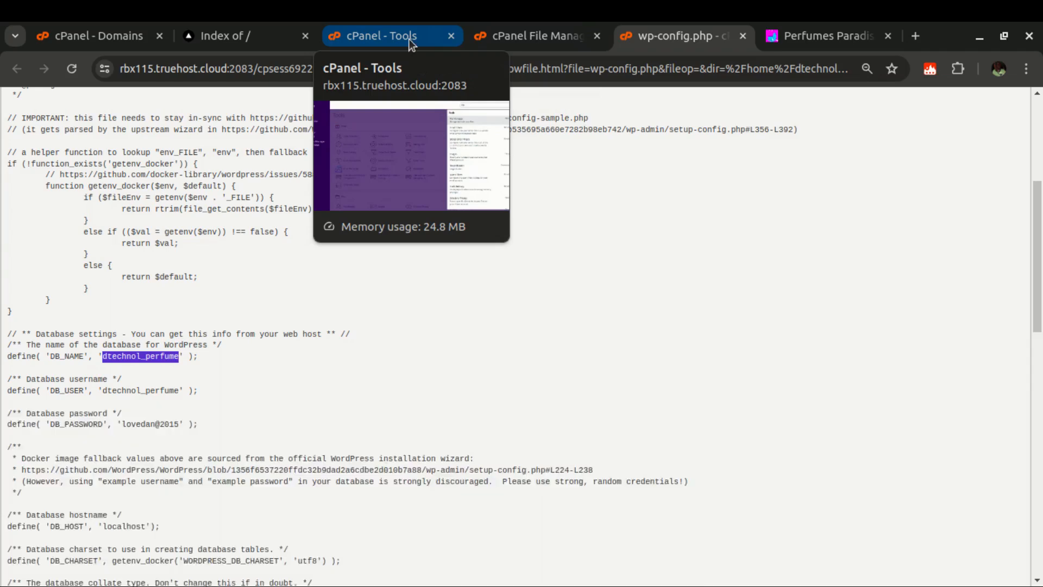
Step: Find phpMyAdmin among the rbx115.truehost.cloud account's cPanel tools by searching for "php" and launch it
{"action": "left_click", "coordinate": [409, 38]}
{"action": "key", "text": "ctrl+a"}
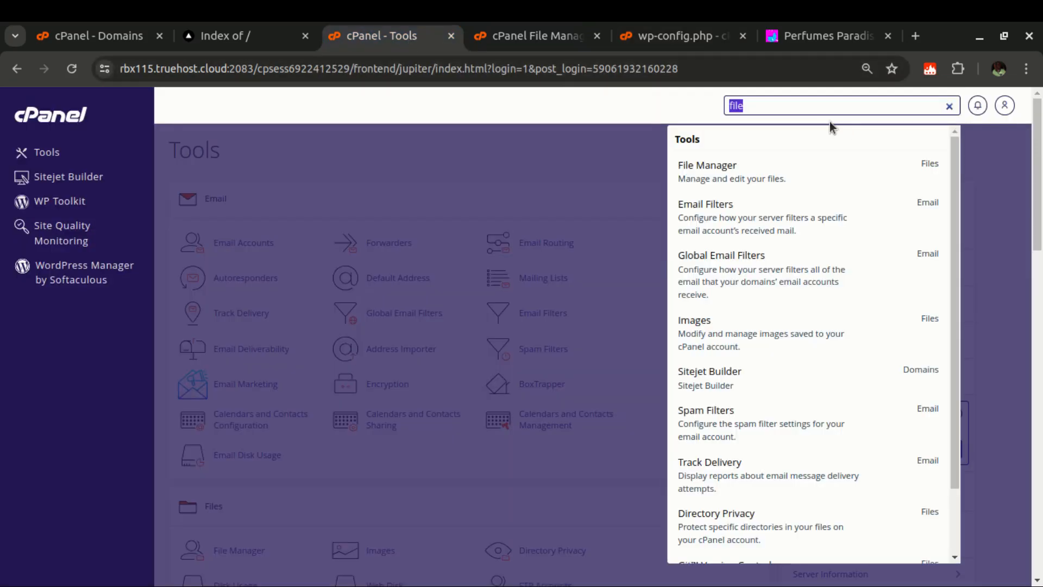
{"action": "type", "text": "php"}
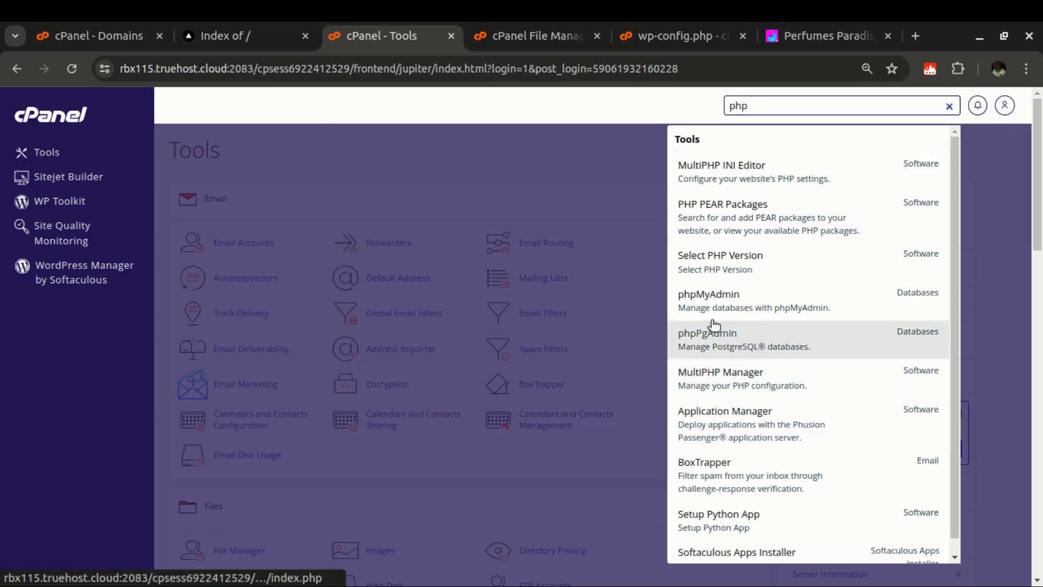
{"action": "left_click", "coordinate": [712, 300]}
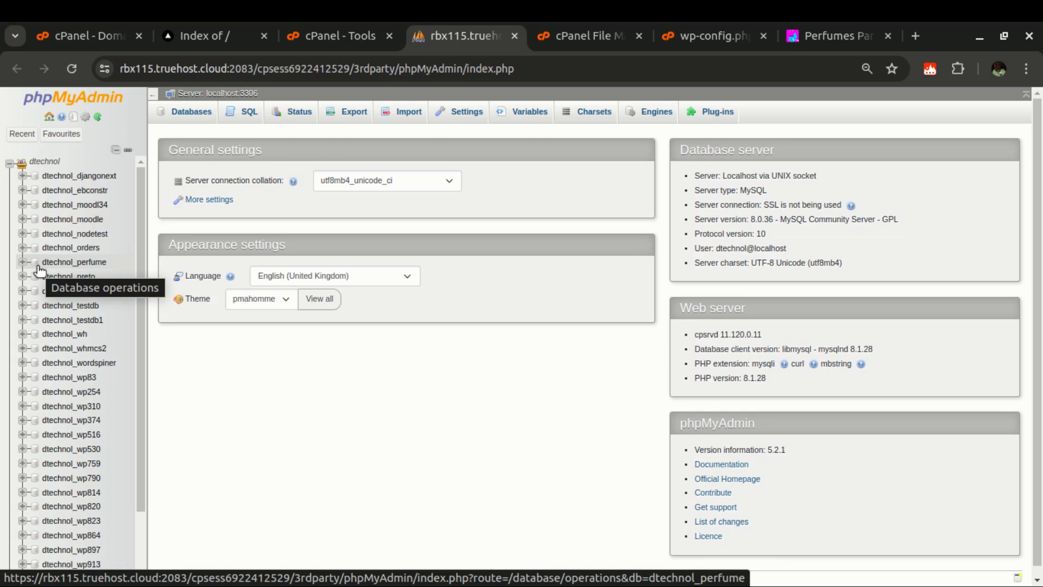
Step: Locate the dtechnol_perfume database by searching the phpMyAdmin page for its name and open its table structure
{"action": "key", "text": "ctrl+f"}
{"action": "type", "text": "dtechnol_perfume"}
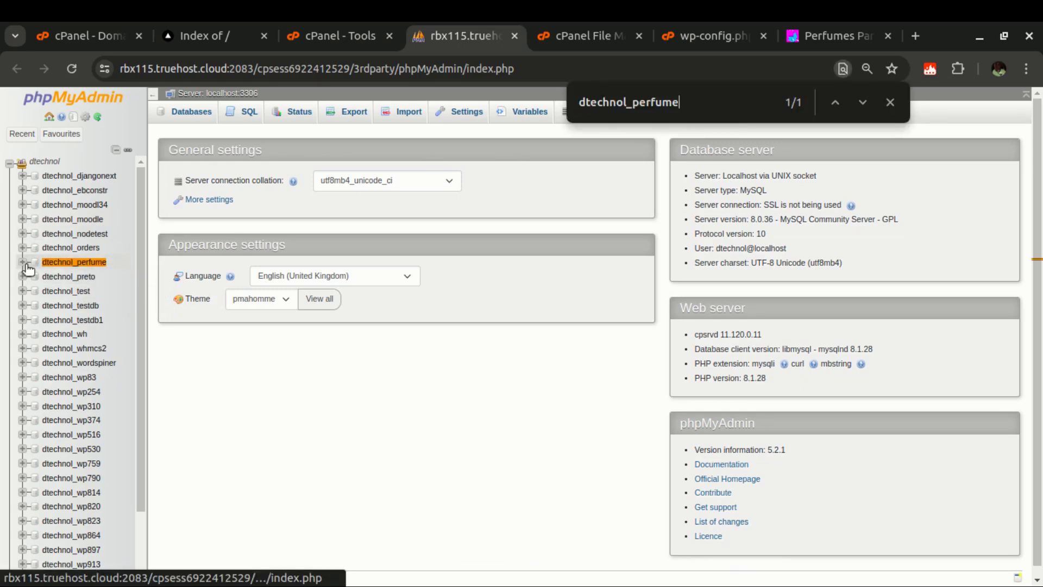
{"action": "left_click", "coordinate": [22, 263]}
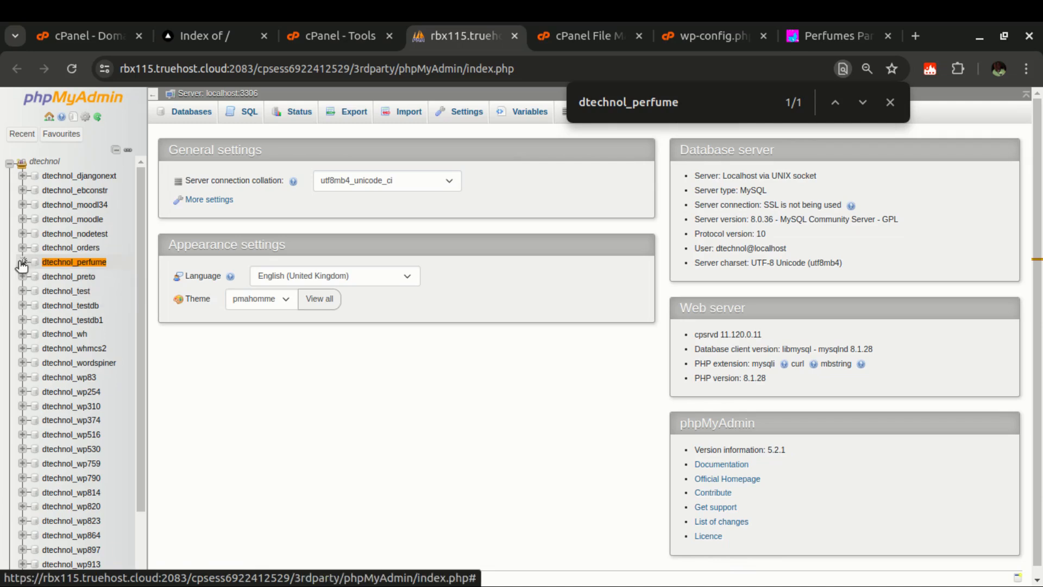
{"action": "left_click", "coordinate": [53, 263]}
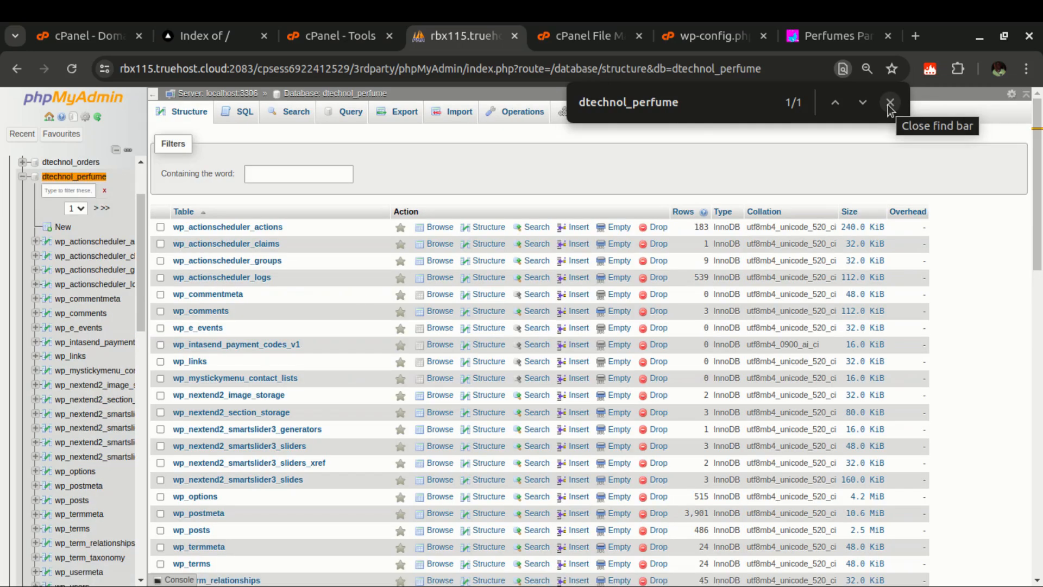
{"action": "left_click", "coordinate": [890, 104]}
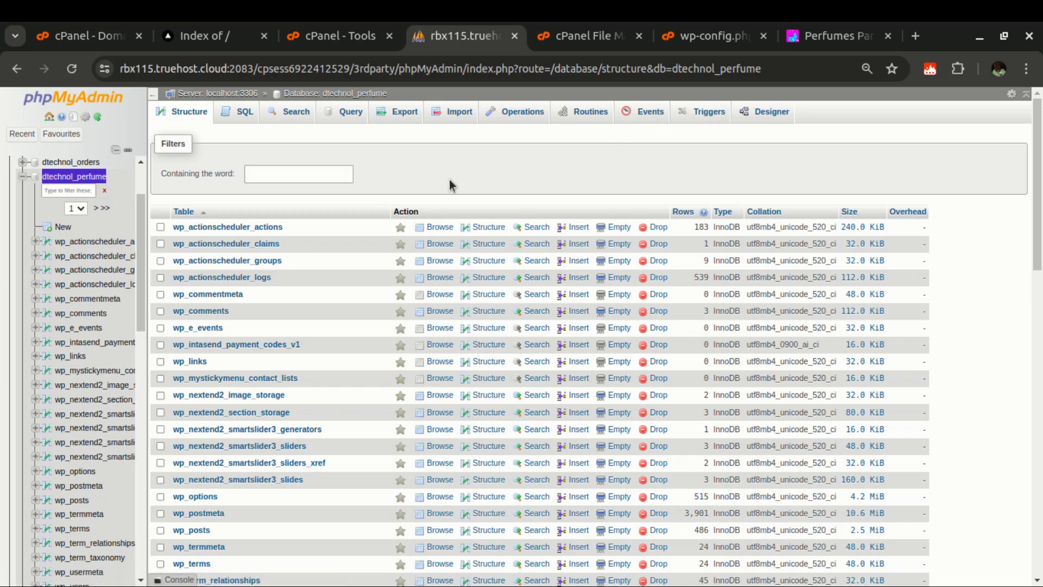
Step: Export the dtechnol_perfume database with the Quick method in SQL format and check the downloaded file
{"action": "left_click", "coordinate": [387, 116]}
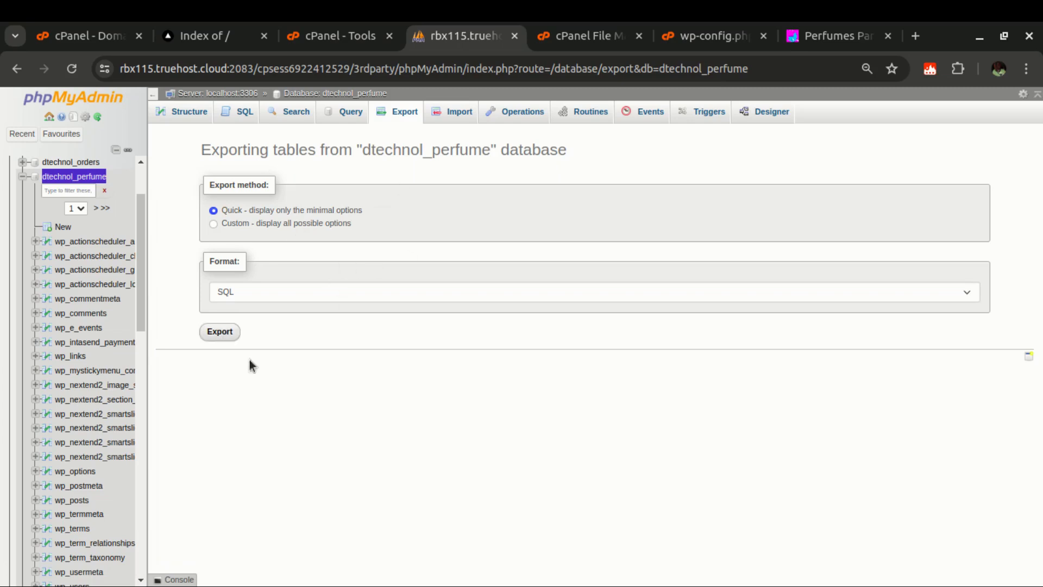
{"action": "left_click", "coordinate": [220, 333]}
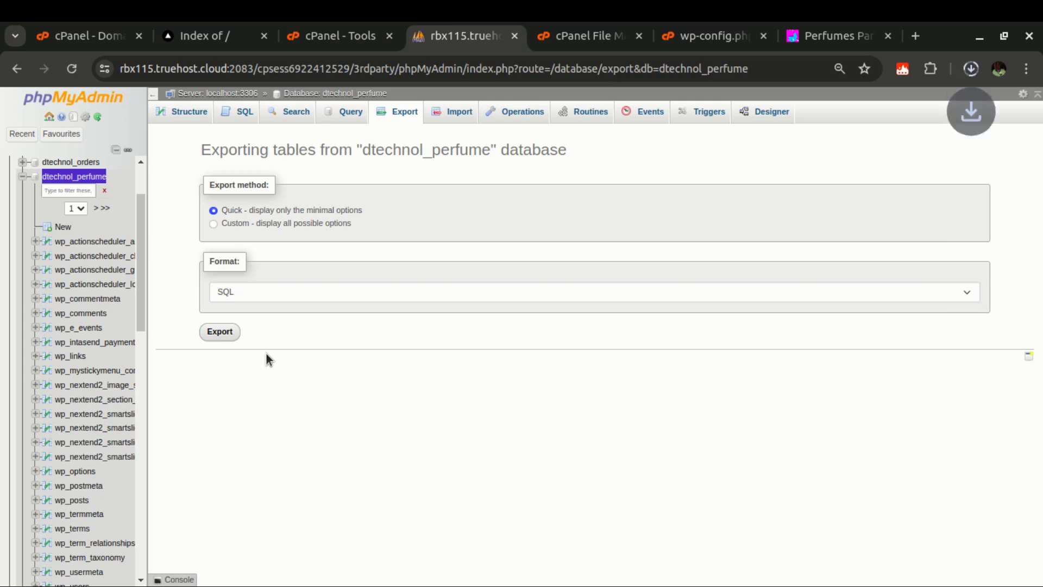
{"action": "left_click", "coordinate": [971, 69]}
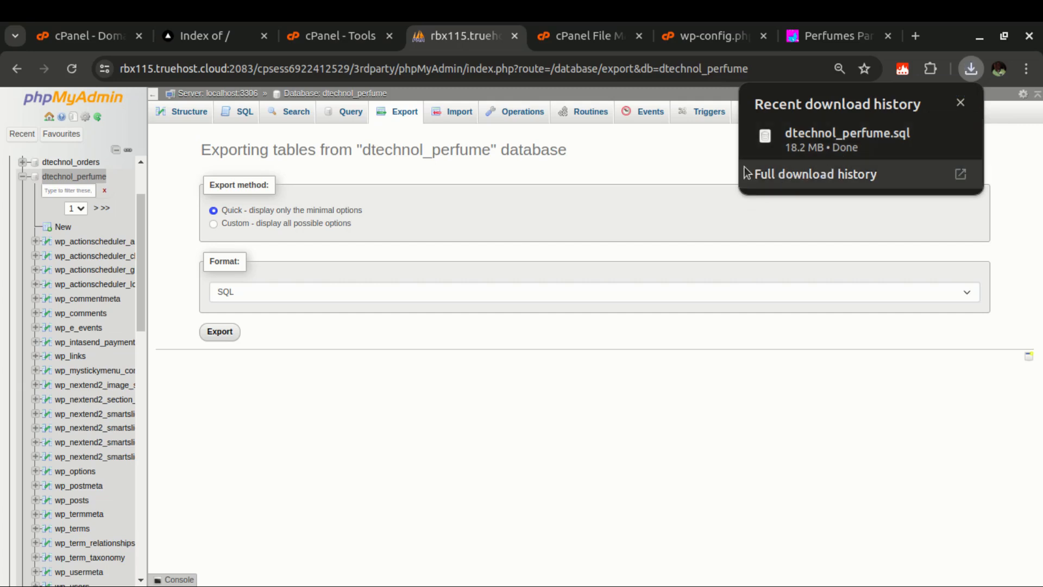
{"action": "mouse_move", "coordinate": [846, 154]}
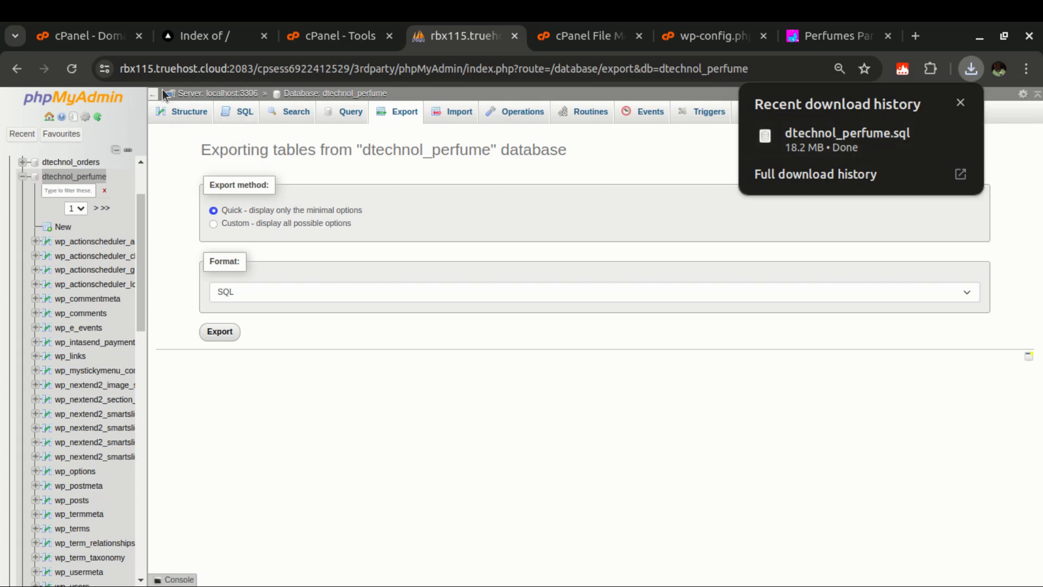
Step: Select perfumeparadiso.zip in the source account's hisp.dtechnologys.com folder in File Manager
{"action": "left_click", "coordinate": [601, 38]}
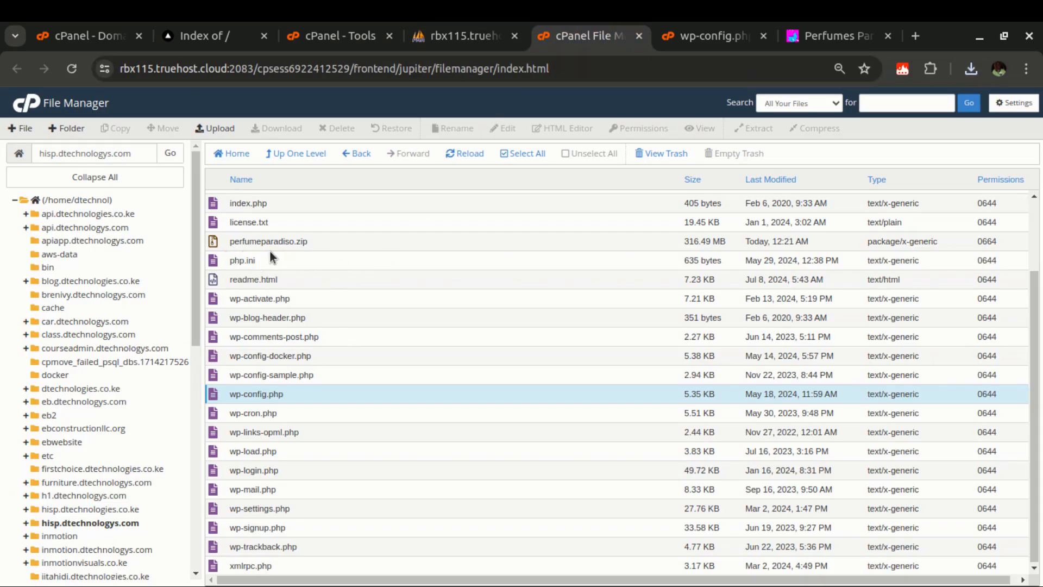
{"action": "left_click", "coordinate": [220, 240]}
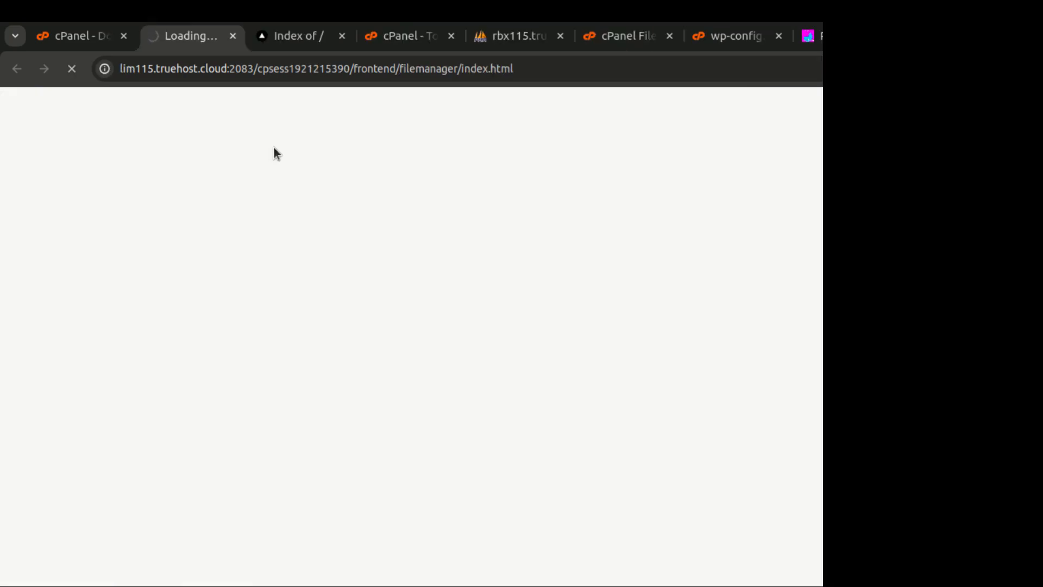
Step: Open File Manager in the lim115.truehost.cloud cPanel account, enter public_html and compare it with the perfumeparadiso.co.ke index page
{"action": "left_click", "coordinate": [697, 105]}
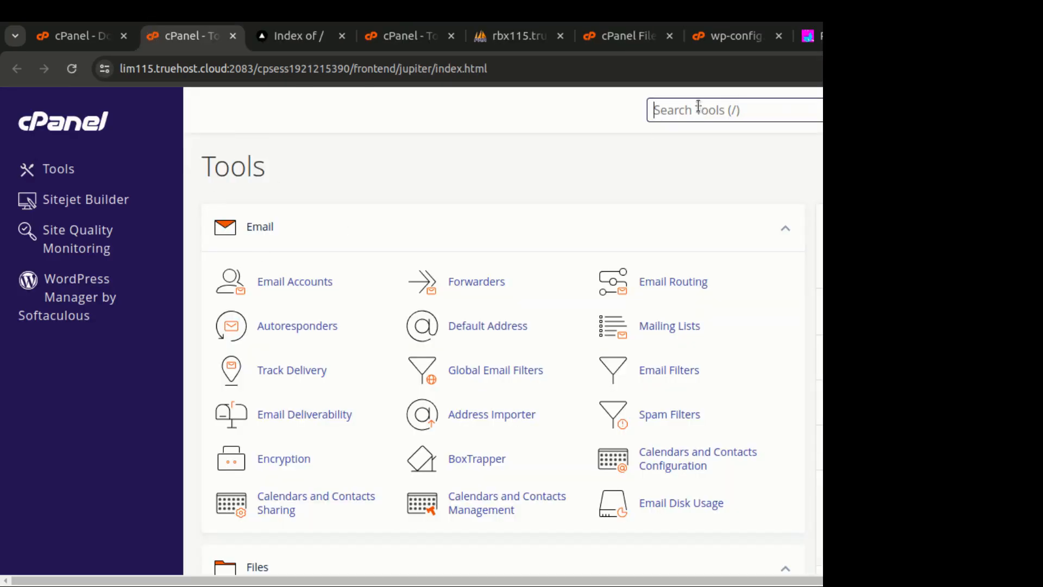
{"action": "type", "text": "file"}
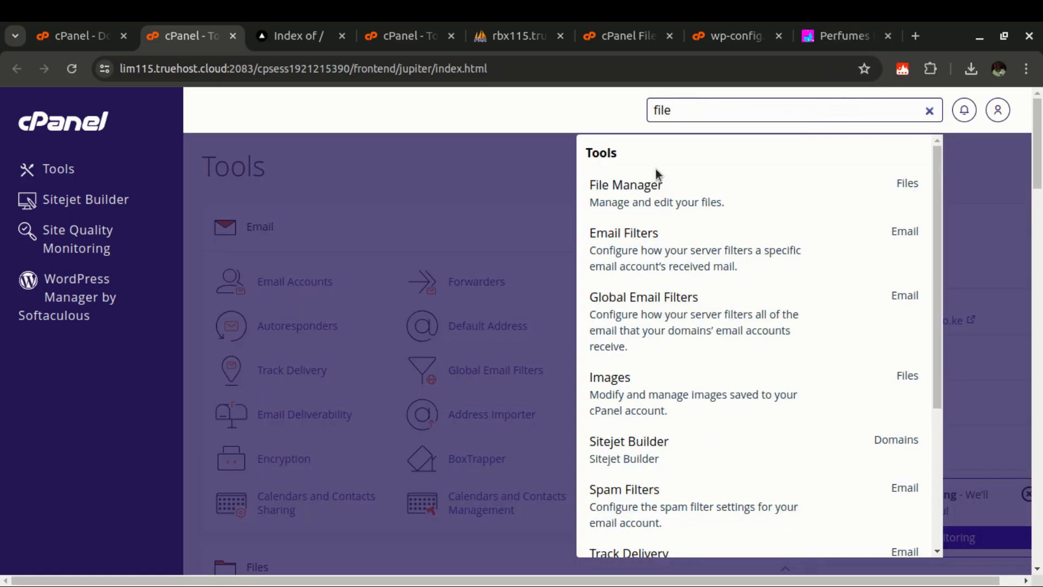
{"action": "left_click", "coordinate": [641, 199]}
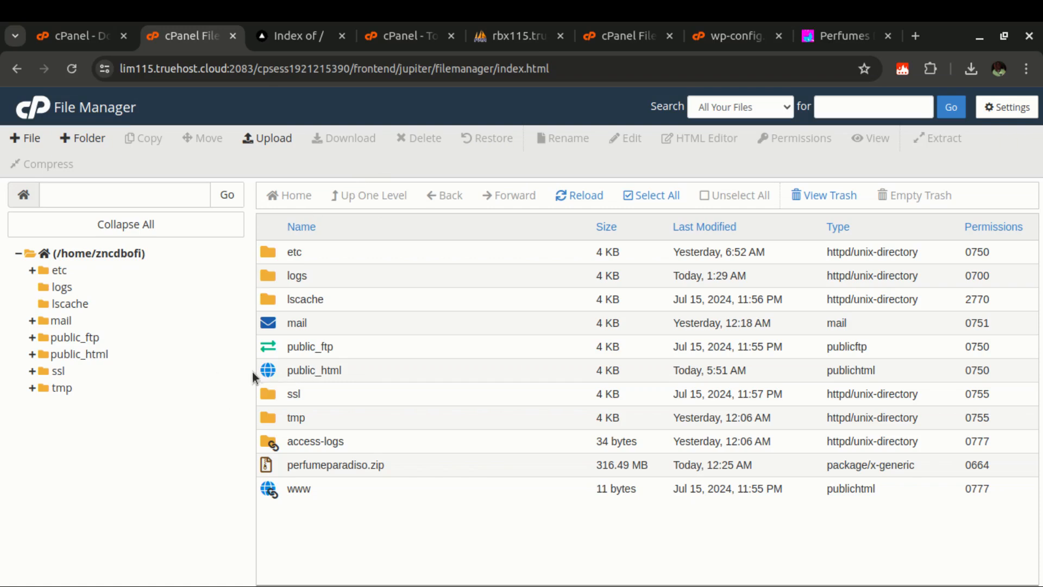
{"action": "double_click", "coordinate": [266, 368]}
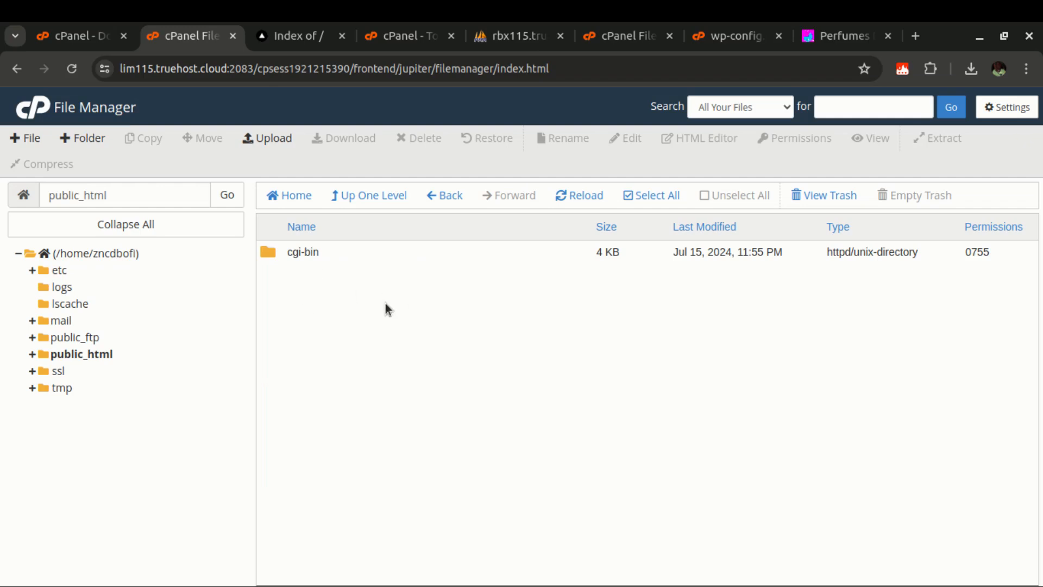
{"action": "left_click", "coordinate": [273, 39]}
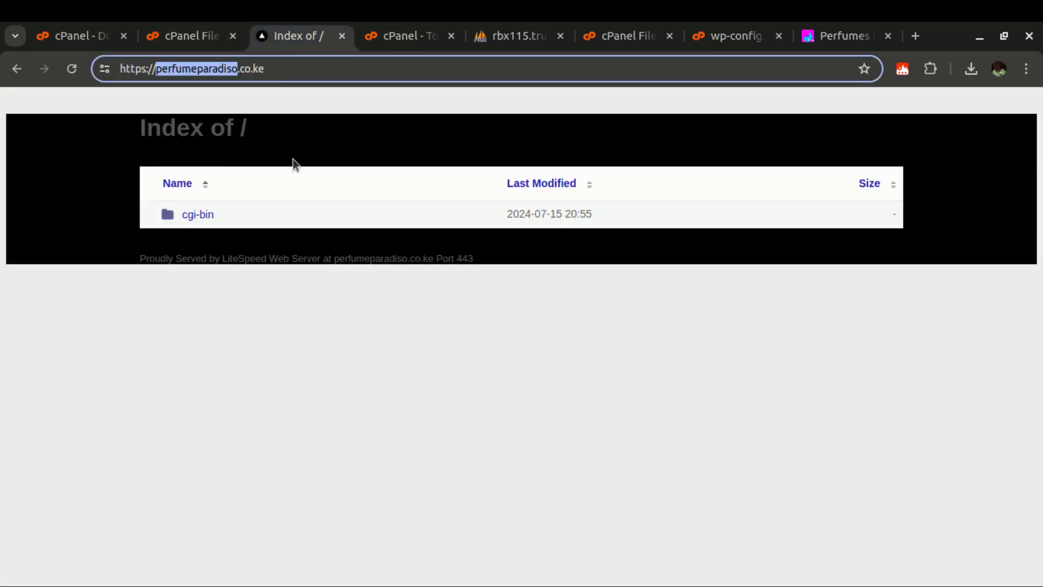
{"action": "left_click", "coordinate": [179, 34]}
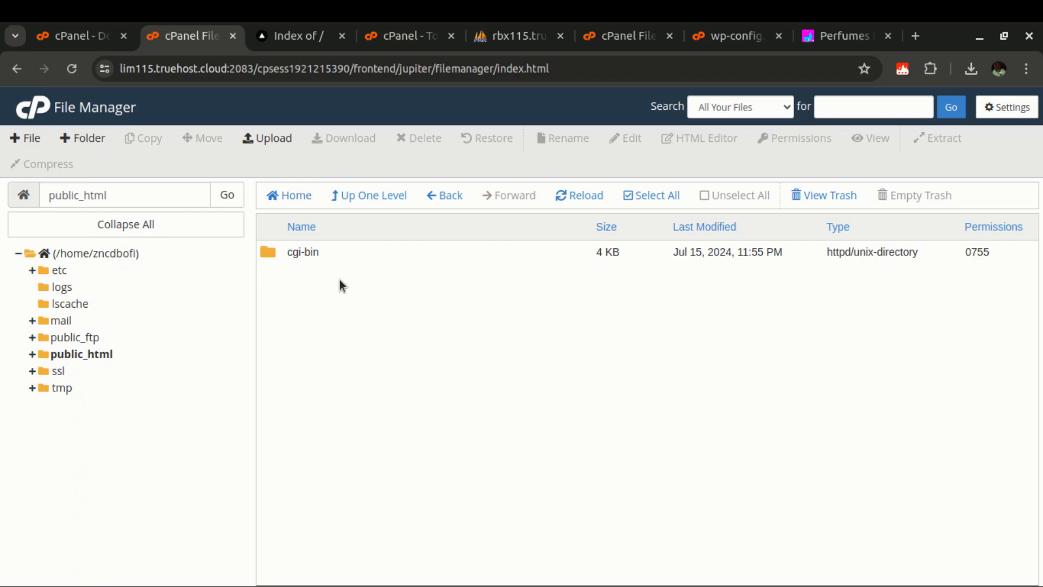
{"action": "left_click", "coordinate": [269, 139]}
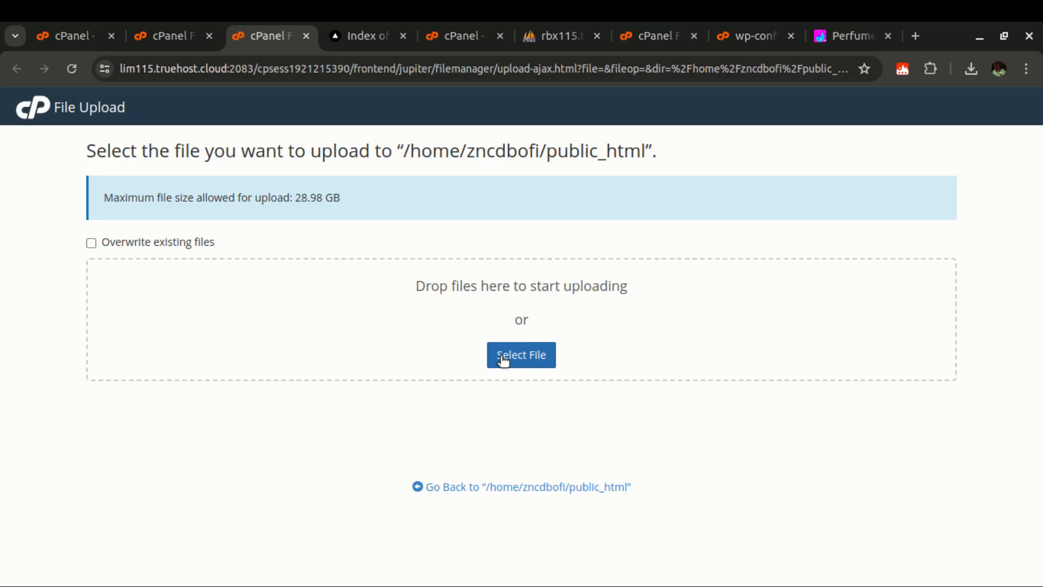
{"action": "left_click", "coordinate": [646, 34]}
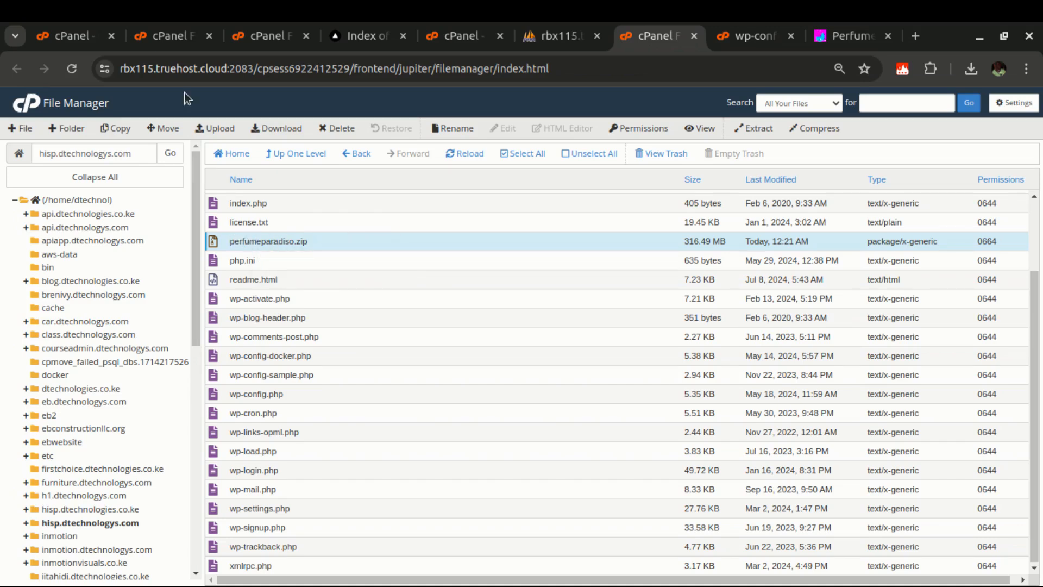
{"action": "left_click", "coordinate": [240, 35]}
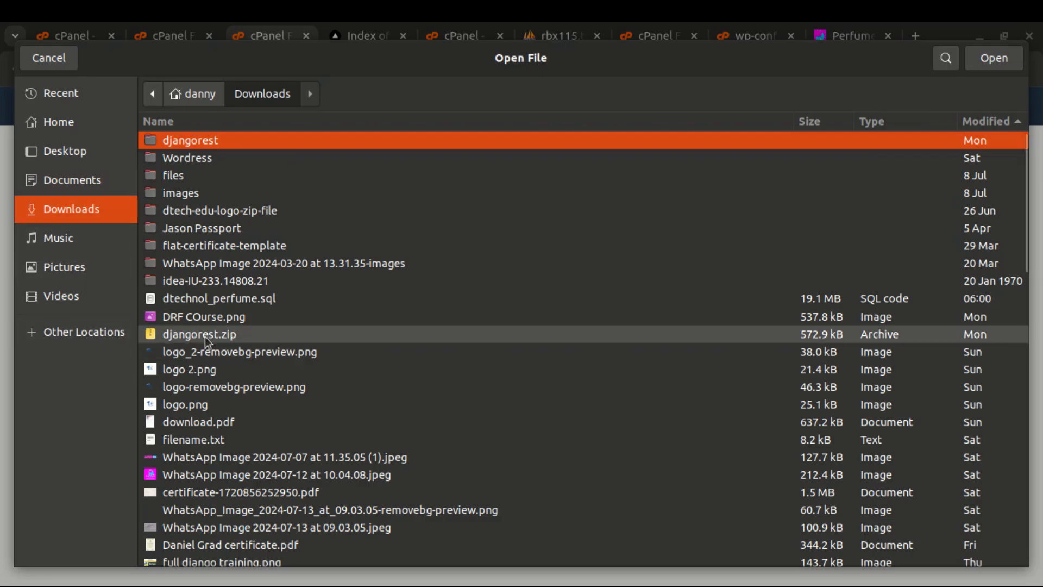
{"action": "left_click", "coordinate": [204, 337]}
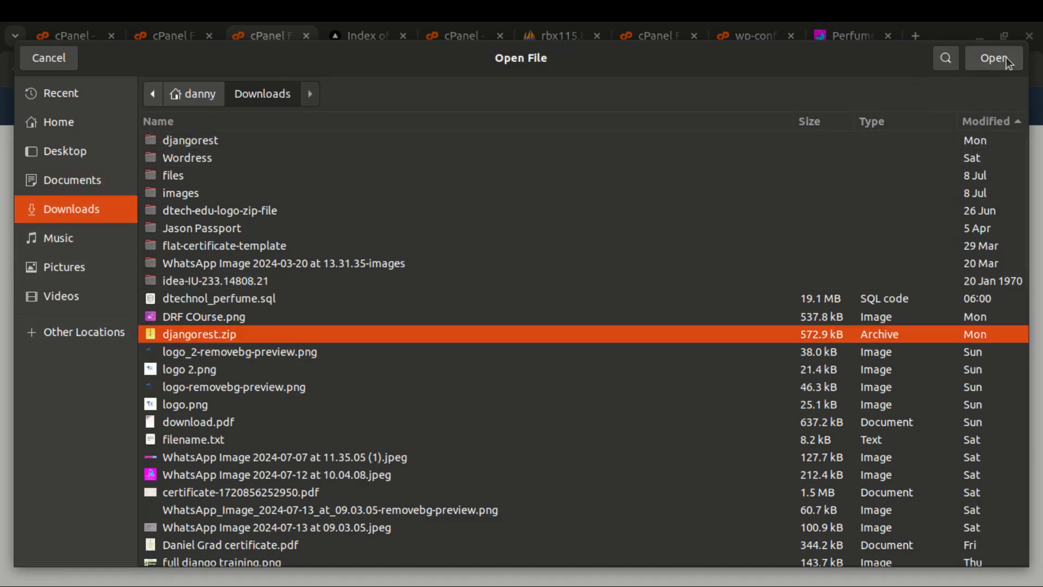
{"action": "left_click", "coordinate": [38, 60]}
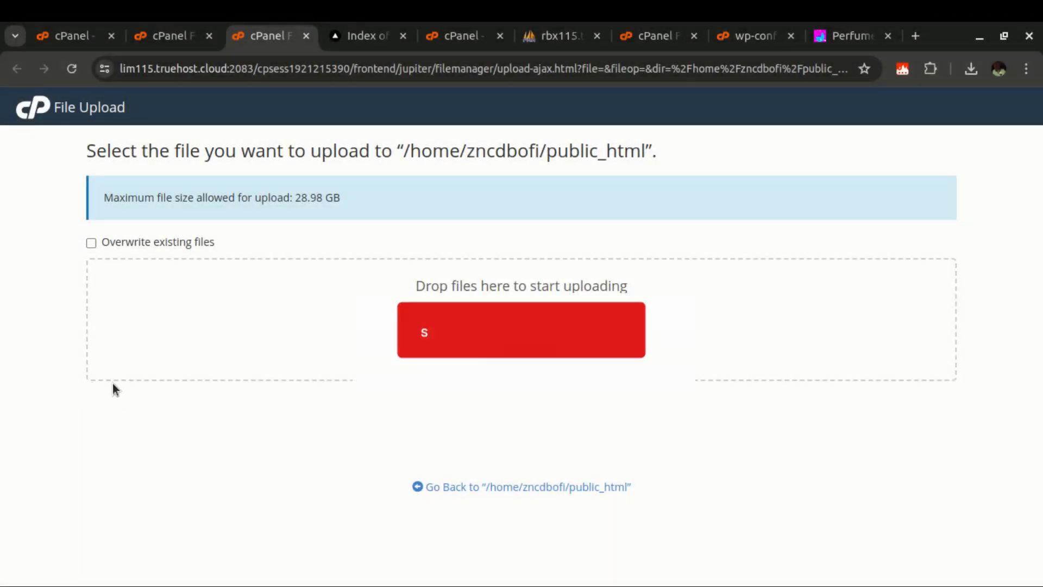
{"action": "left_click", "coordinate": [458, 488]}
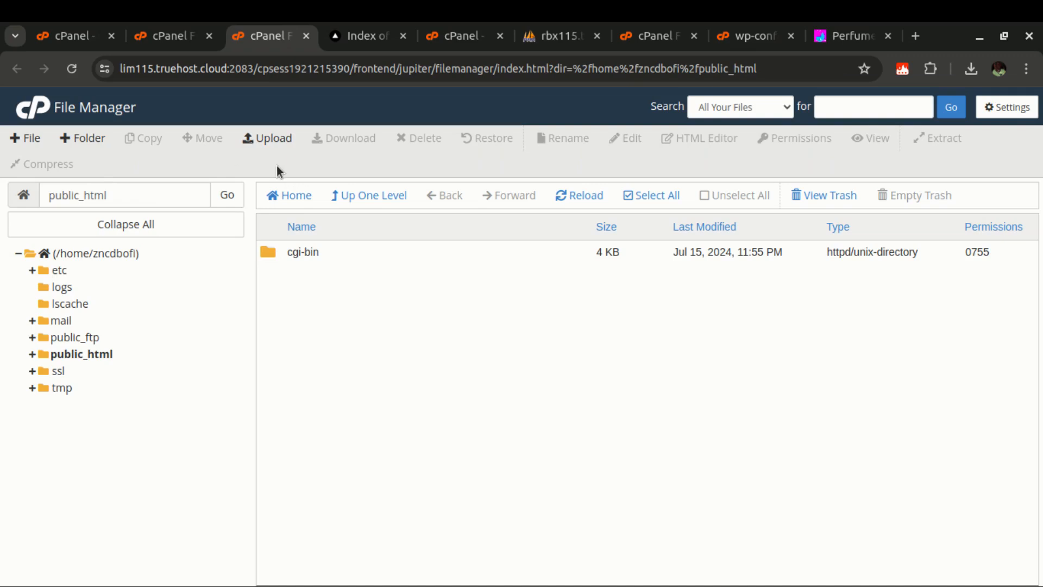
Step: Move perfumeparadiso.zip from the destination account's home directory into public_html and open that folder
{"action": "left_click", "coordinate": [288, 194]}
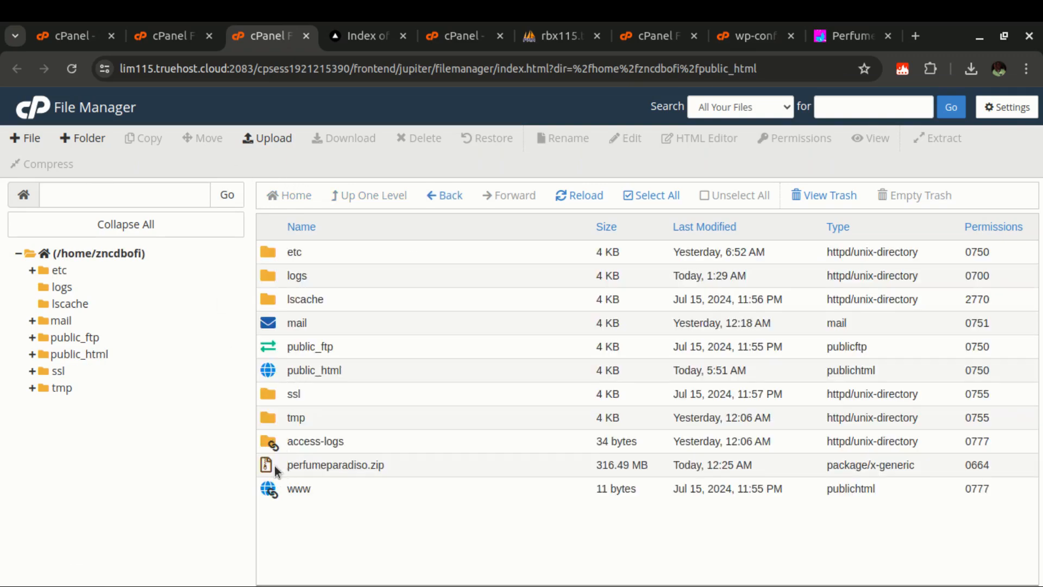
{"action": "left_click", "coordinate": [291, 466]}
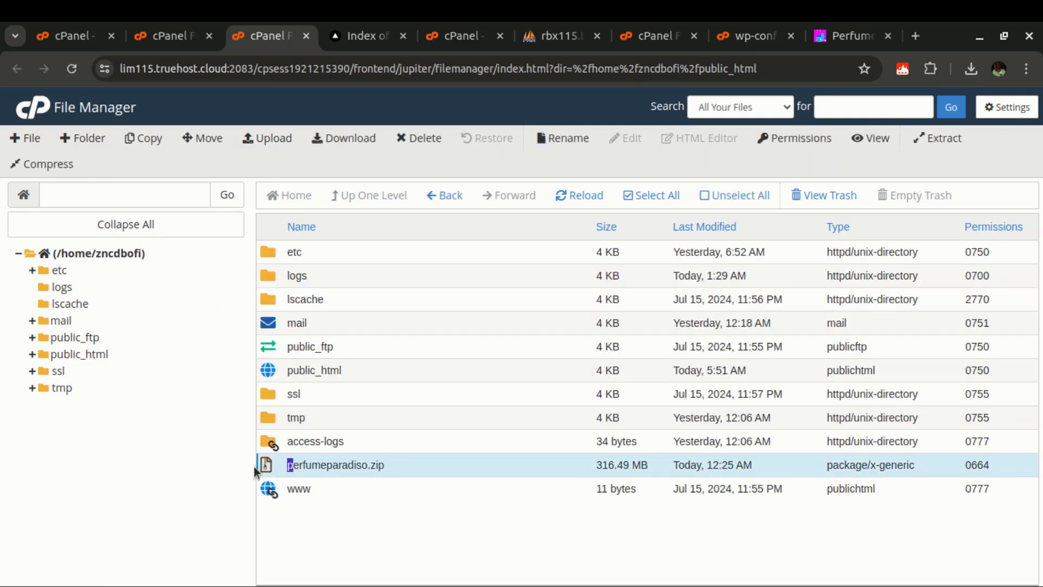
{"action": "left_click_drag", "start_coordinate": [267, 468], "coordinate": [270, 372]}
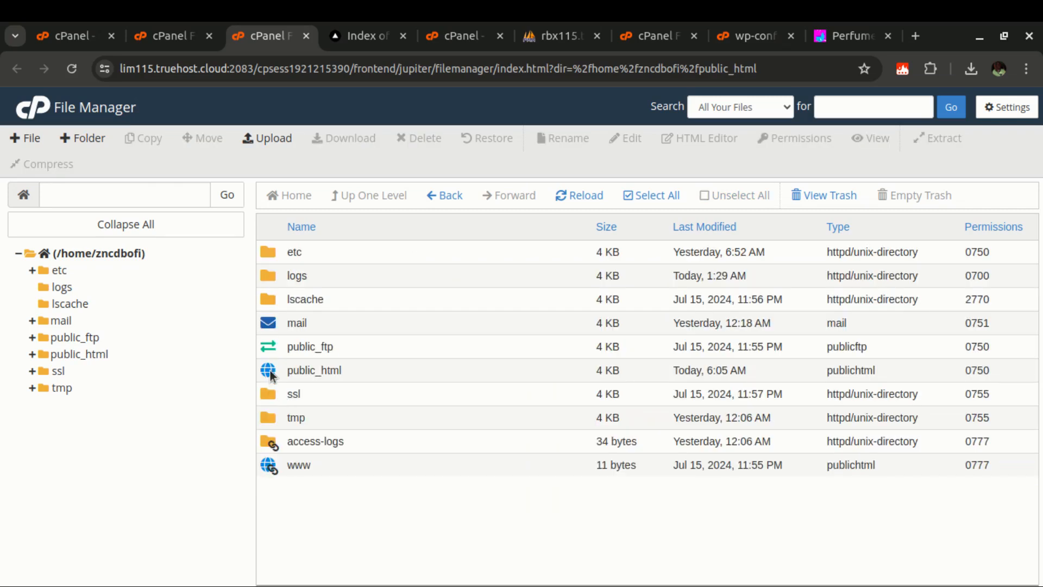
{"action": "double_click", "coordinate": [270, 372]}
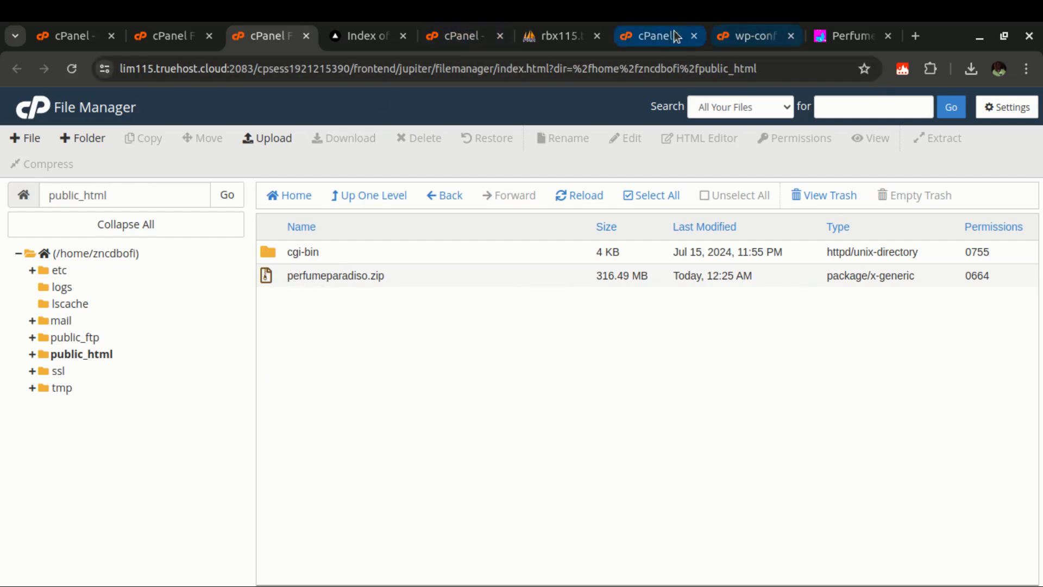
{"action": "left_click", "coordinate": [655, 36]}
{"action": "left_click", "coordinate": [246, 36]}
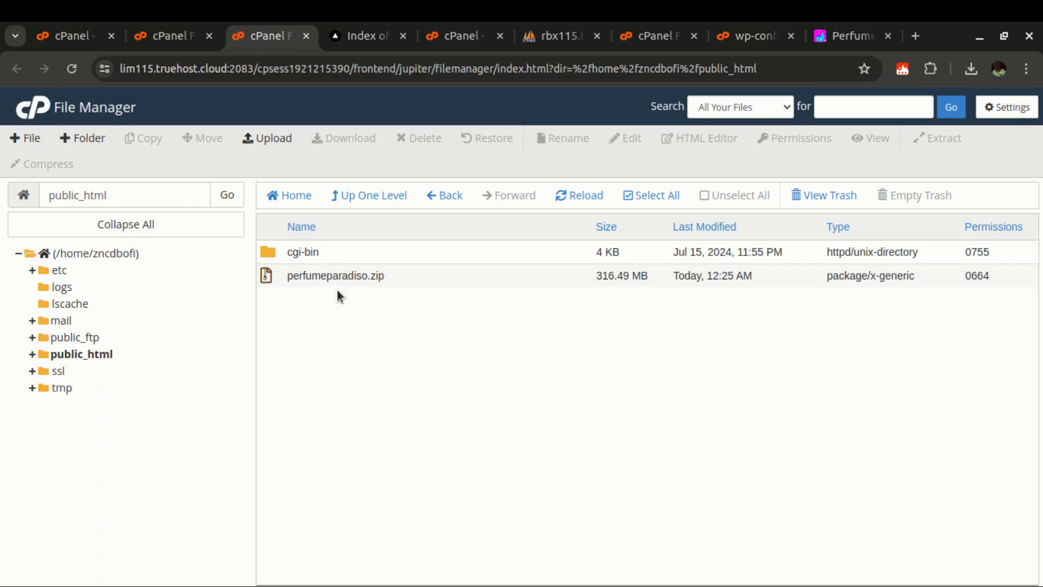
Step: Extract perfumeparadiso.zip into public_html and dismiss the extraction results
{"action": "left_click", "coordinate": [296, 279]}
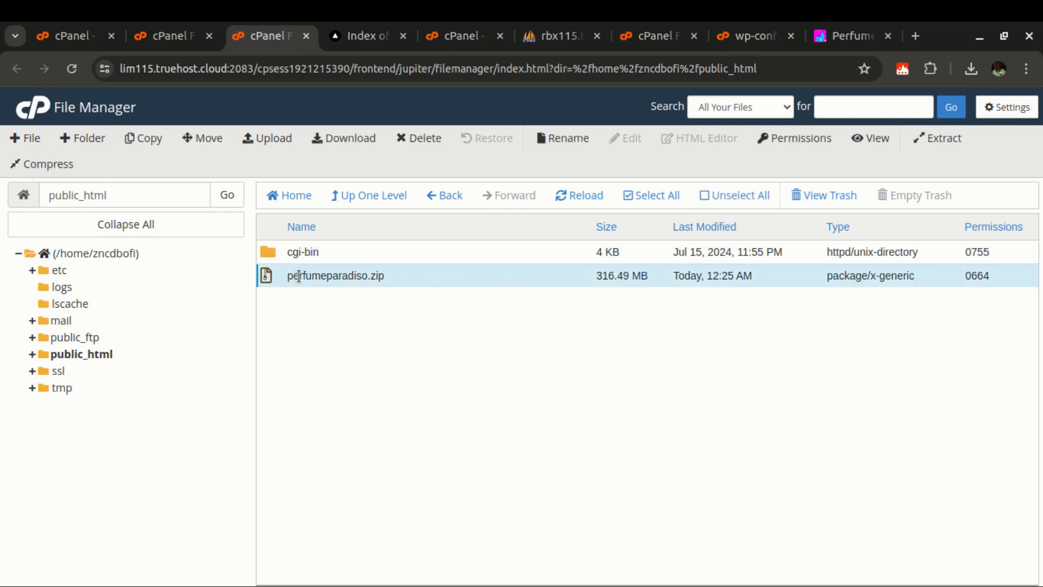
{"action": "right_click", "coordinate": [299, 277]}
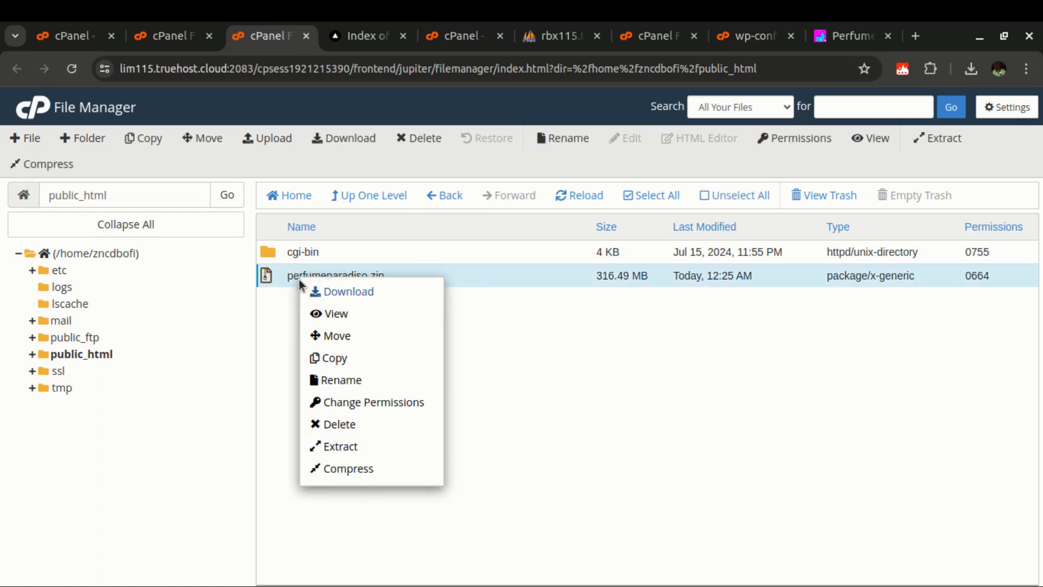
{"action": "left_click", "coordinate": [345, 451]}
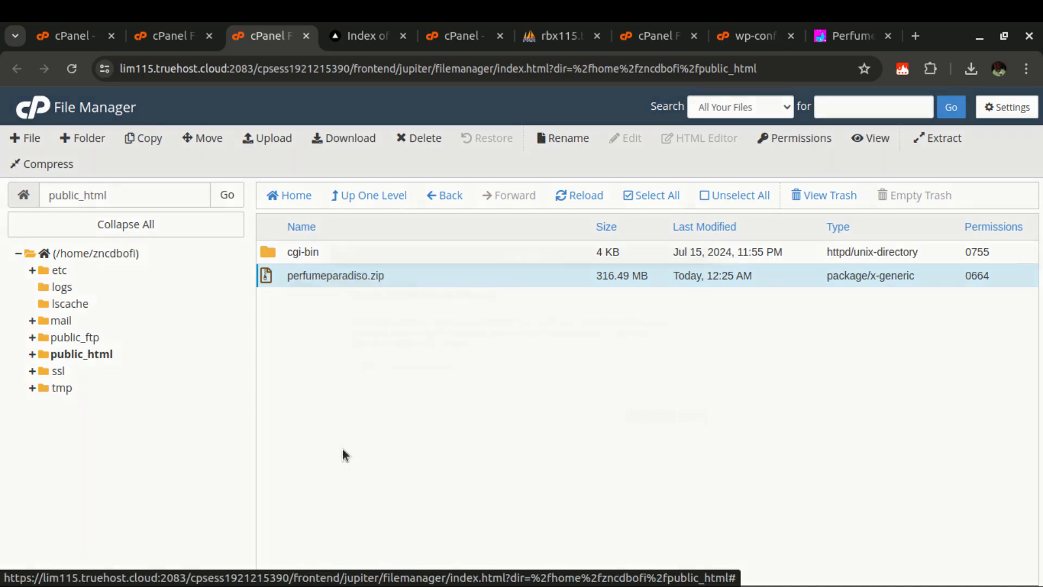
{"action": "left_click", "coordinate": [633, 415]}
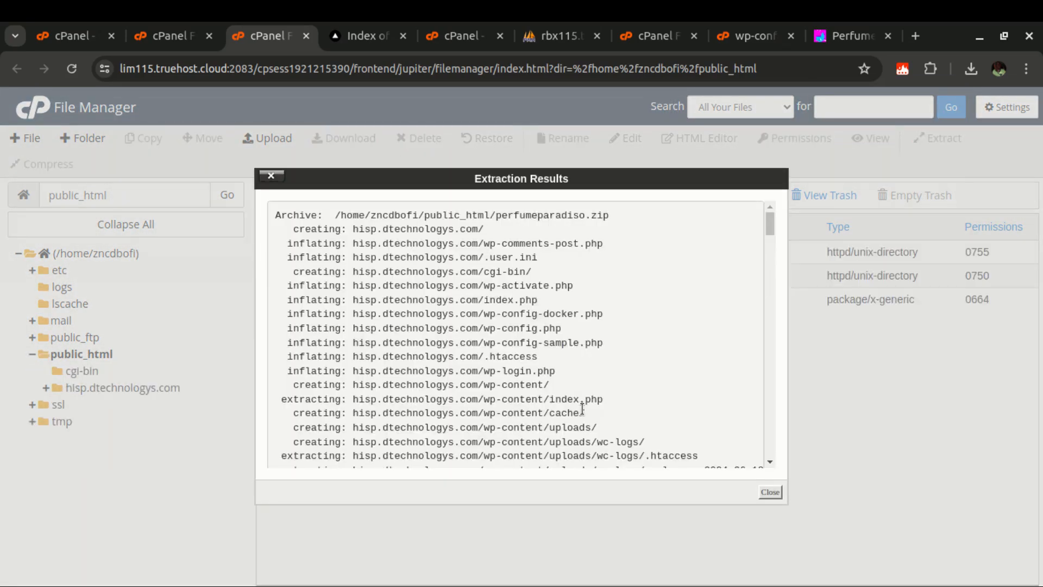
{"action": "left_click", "coordinate": [770, 493]}
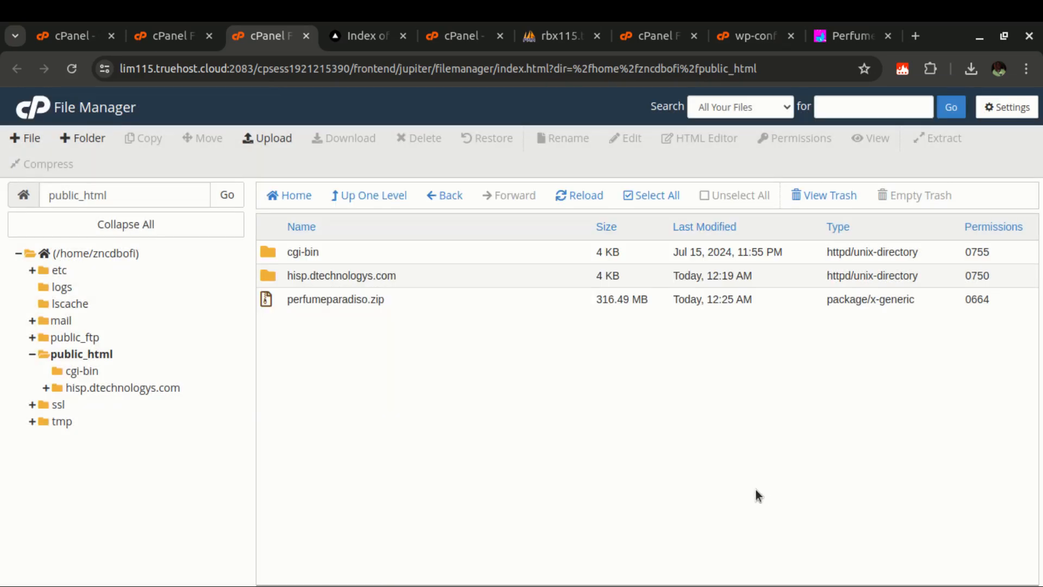
Step: Examine the files inside the extracted hisp.dtechnologys.com folder and return to public_html
{"action": "double_click", "coordinate": [271, 276]}
{"action": "scroll", "coordinate": [314, 363], "scroll_direction": "down", "scroll_amount": 2}
{"action": "scroll", "coordinate": [338, 397], "scroll_direction": "up", "scroll_amount": 2}
{"action": "left_click", "coordinate": [347, 197]}
{"action": "double_click", "coordinate": [272, 277]}
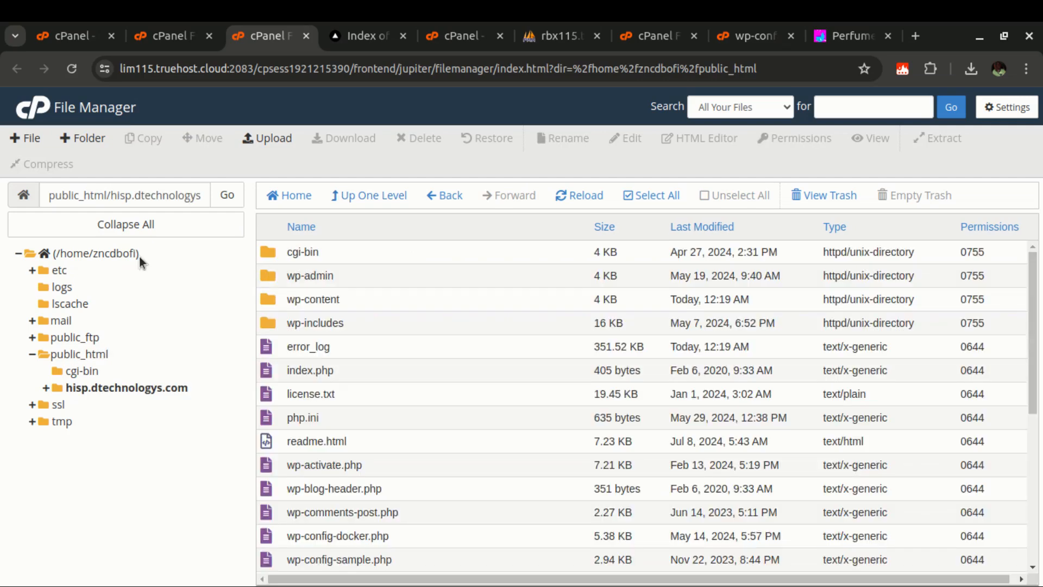
{"action": "left_click", "coordinate": [364, 195]}
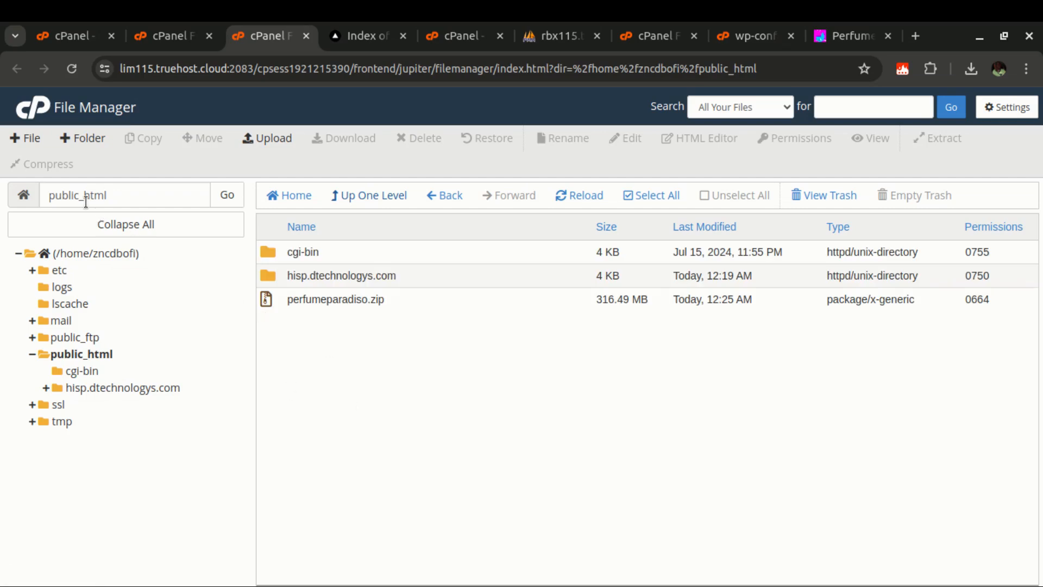
Step: Move everything inside the hisp.dtechnologys.com folder to /public_html/ and go back up to that directory
{"action": "double_click", "coordinate": [271, 278]}
{"action": "left_click", "coordinate": [654, 197]}
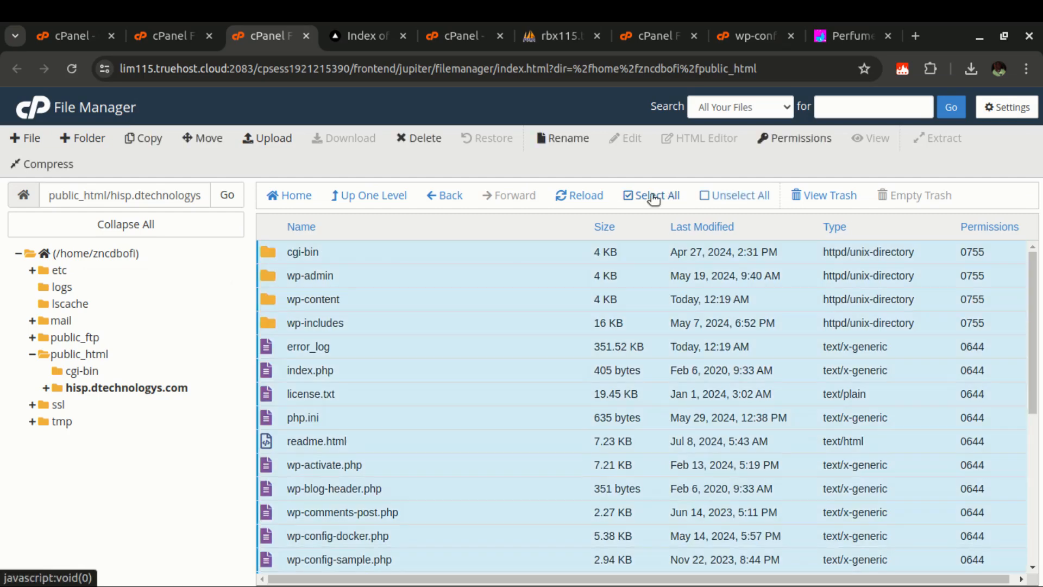
{"action": "left_click", "coordinate": [203, 139]}
{"action": "key", "text": "BackSpace"}
{"action": "key", "text": "BackSpace"}
{"action": "key", "text": "BackSpace"}
{"action": "key", "text": "BackSpace"}
{"action": "key", "text": "BackSpace"}
{"action": "key", "text": "BackSpace"}
{"action": "key", "text": "BackSpace"}
{"action": "key", "text": "BackSpace"}
{"action": "key", "text": "BackSpace"}
{"action": "key", "text": "BackSpace"}
{"action": "key", "text": "BackSpace"}
{"action": "key", "text": "BackSpace"}
{"action": "key", "text": "BackSpace"}
{"action": "key", "text": "BackSpace"}
{"action": "key", "text": "BackSpace"}
{"action": "key", "text": "BackSpace"}
{"action": "key", "text": "BackSpace"}
{"action": "key", "text": "BackSpace"}
{"action": "key", "text": "BackSpace"}
{"action": "key", "text": "BackSpace"}
{"action": "key", "text": "BackSpace"}
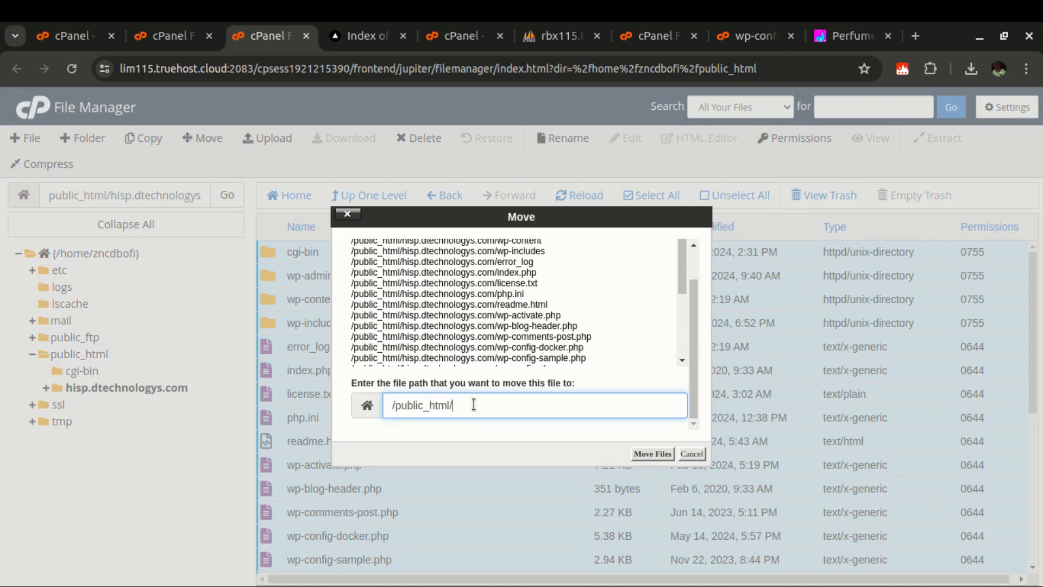
{"action": "left_click", "coordinate": [654, 455]}
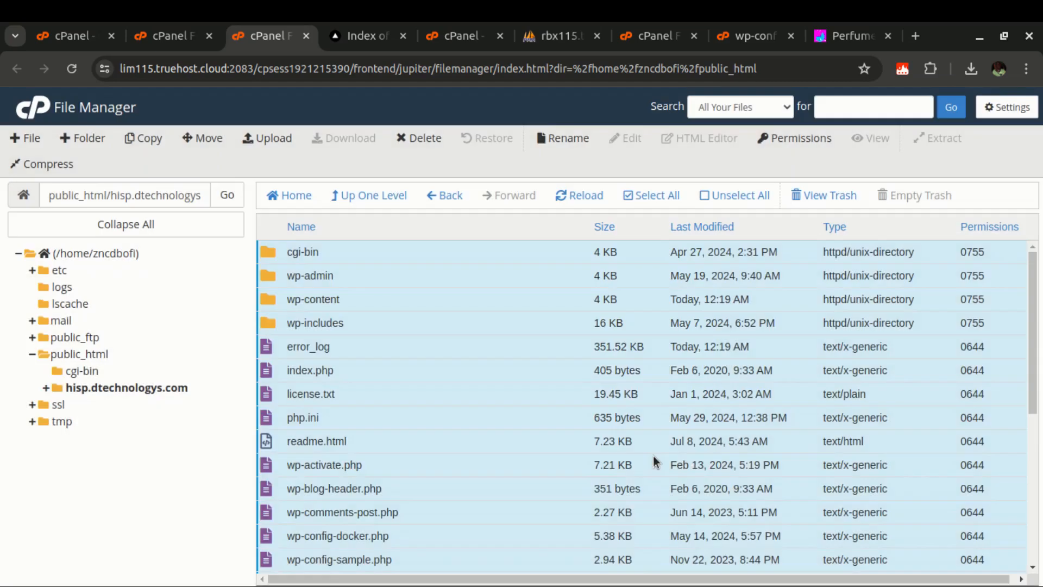
{"action": "left_click", "coordinate": [363, 197]}
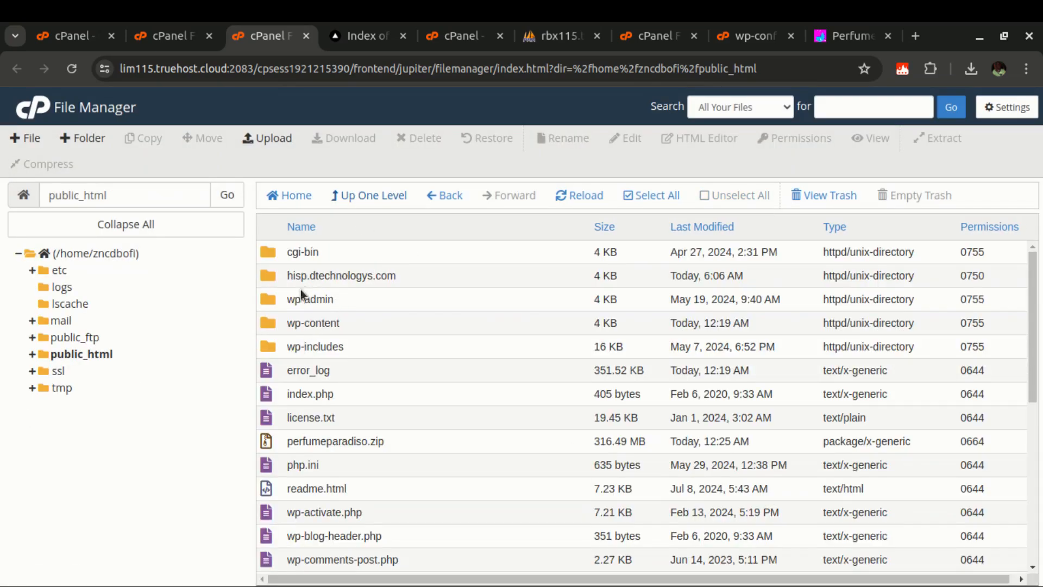
Step: Reload the perfumeparadiso.co.ke site and check the recent downloads for the dtechnol_perfume.sql export
{"action": "left_click", "coordinate": [363, 39]}
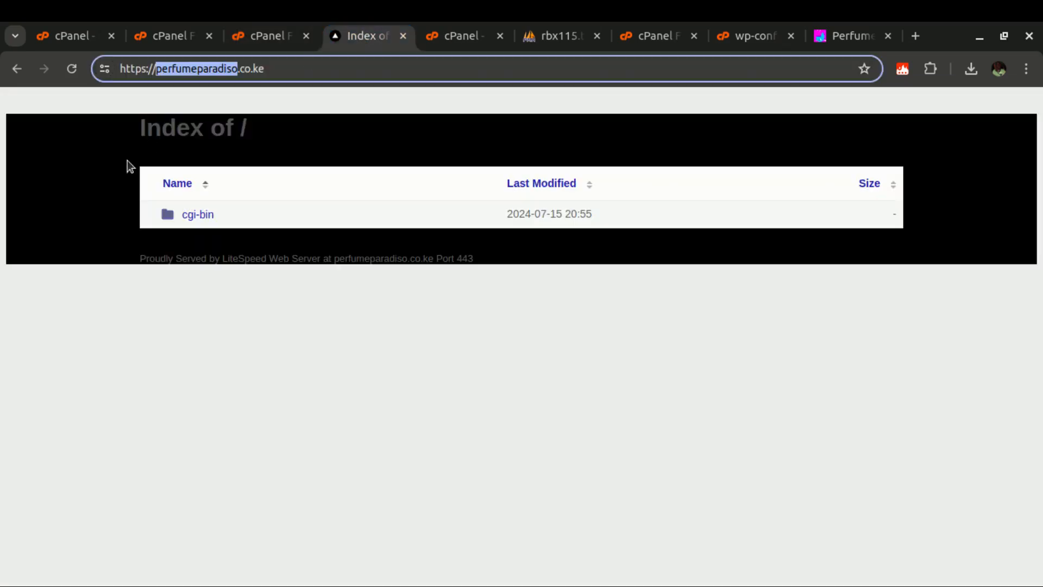
{"action": "left_click", "coordinate": [68, 69]}
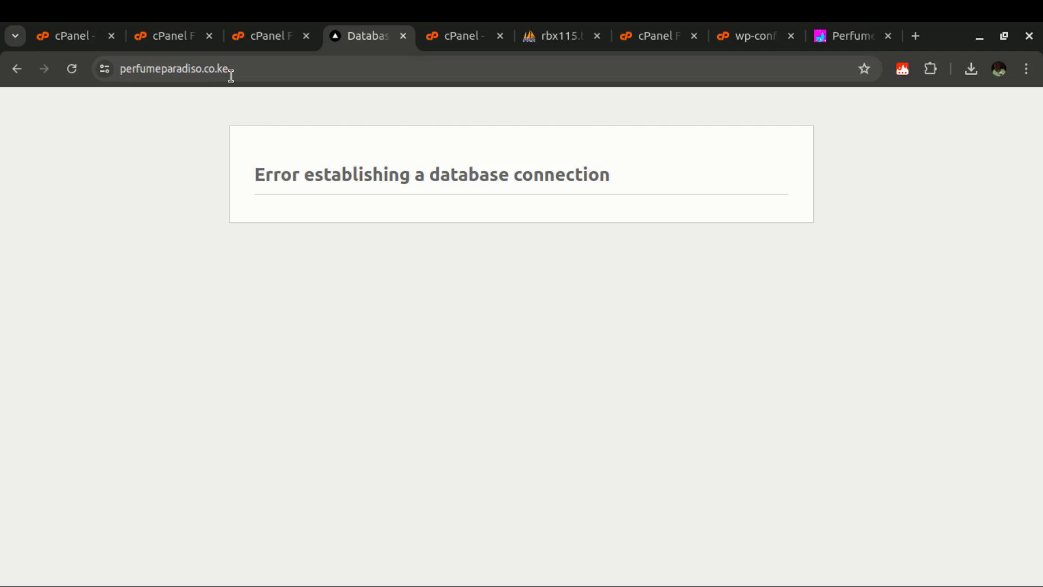
{"action": "left_click", "coordinate": [971, 69]}
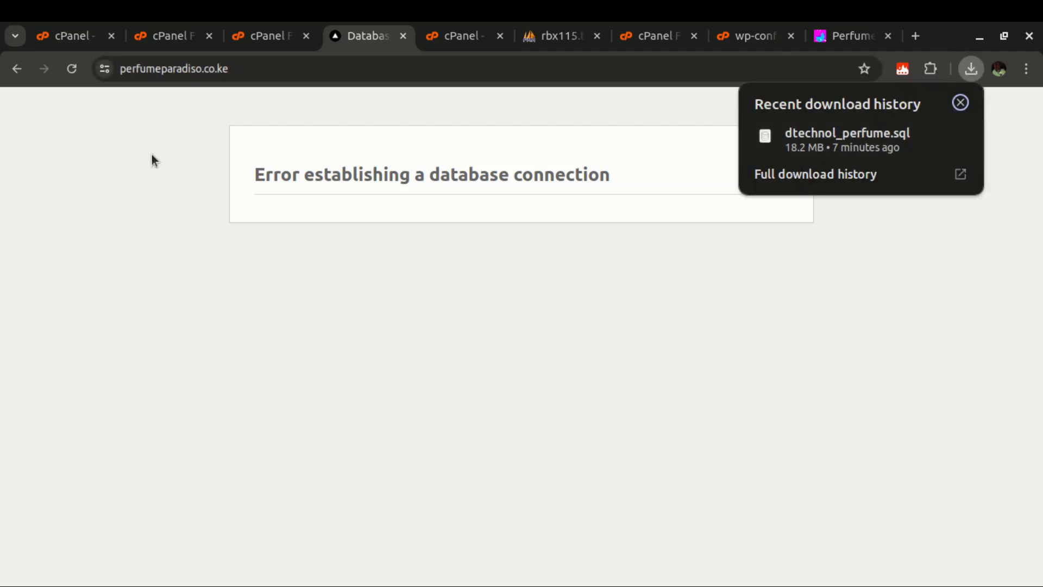
{"action": "left_click", "coordinate": [156, 35]}
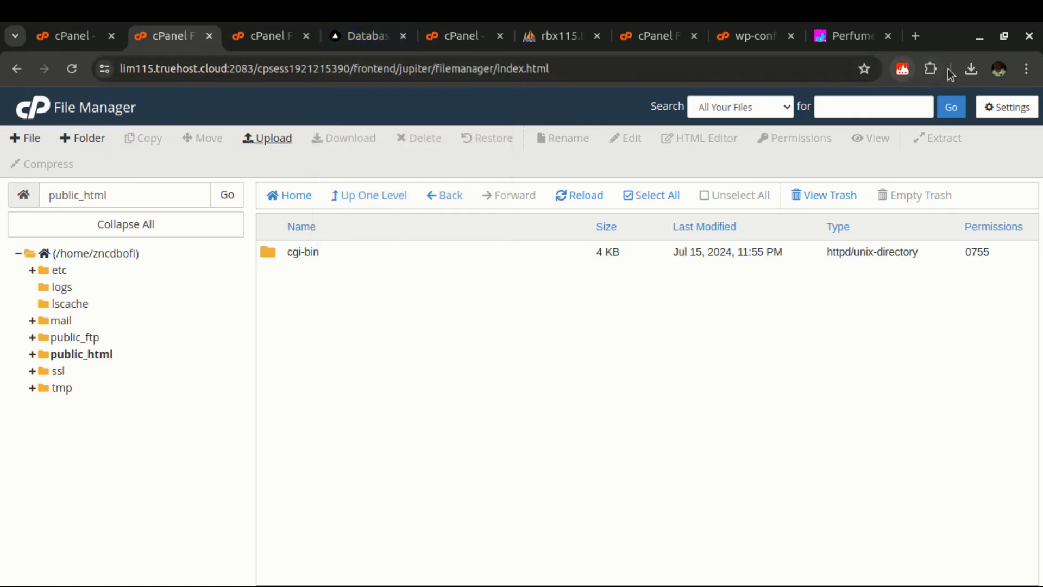
{"action": "left_click", "coordinate": [972, 67]}
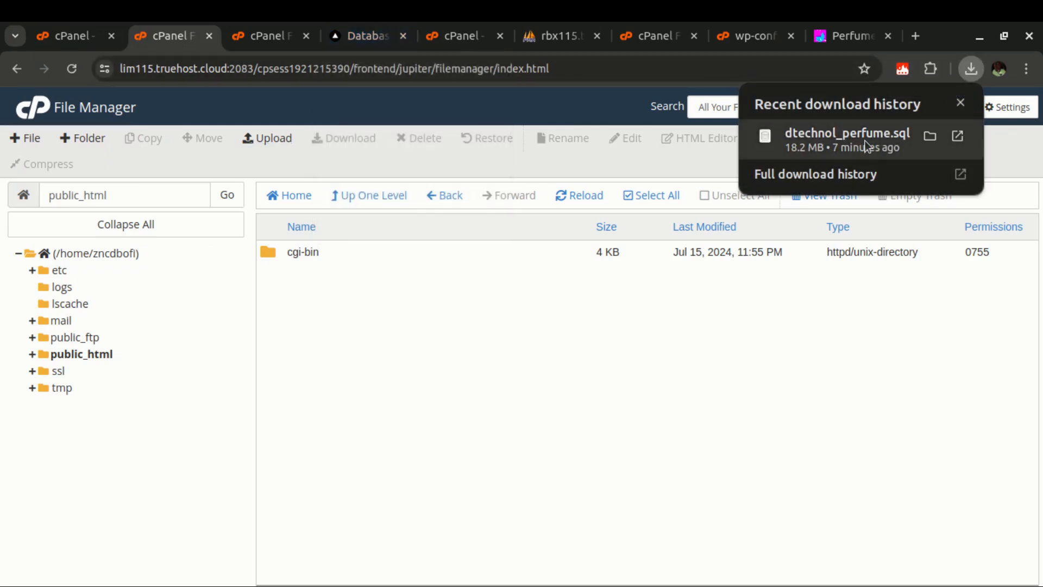
Step: Search the destination account's cPanel tools for mysql and open the Database Wizard
{"action": "left_click", "coordinate": [71, 35]}
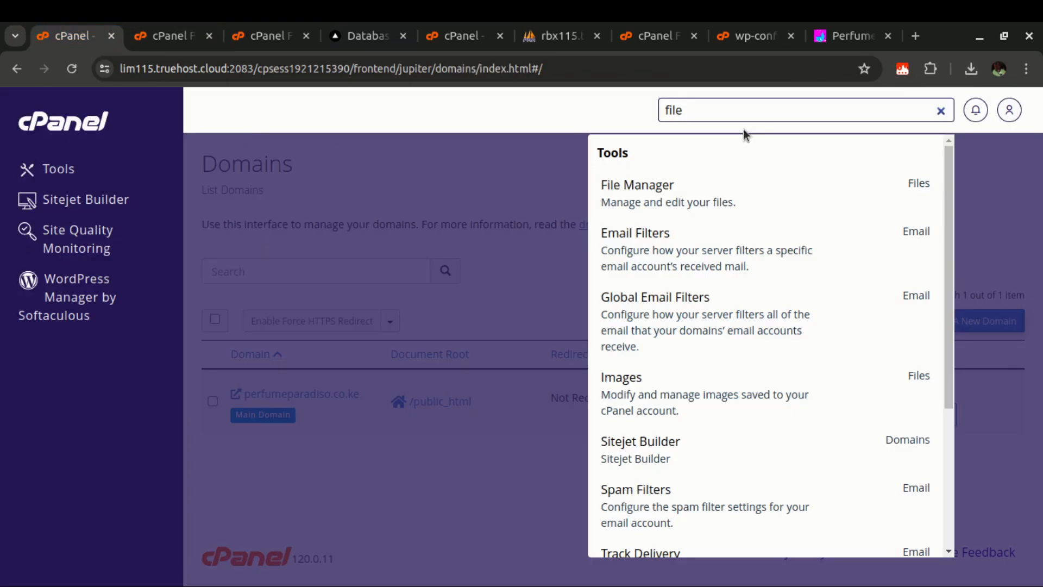
{"action": "key", "text": "BackSpace"}
{"action": "key", "text": "BackSpace"}
{"action": "key", "text": "BackSpace"}
{"action": "key", "text": "BackSpace"}
{"action": "type", "text": "my"}
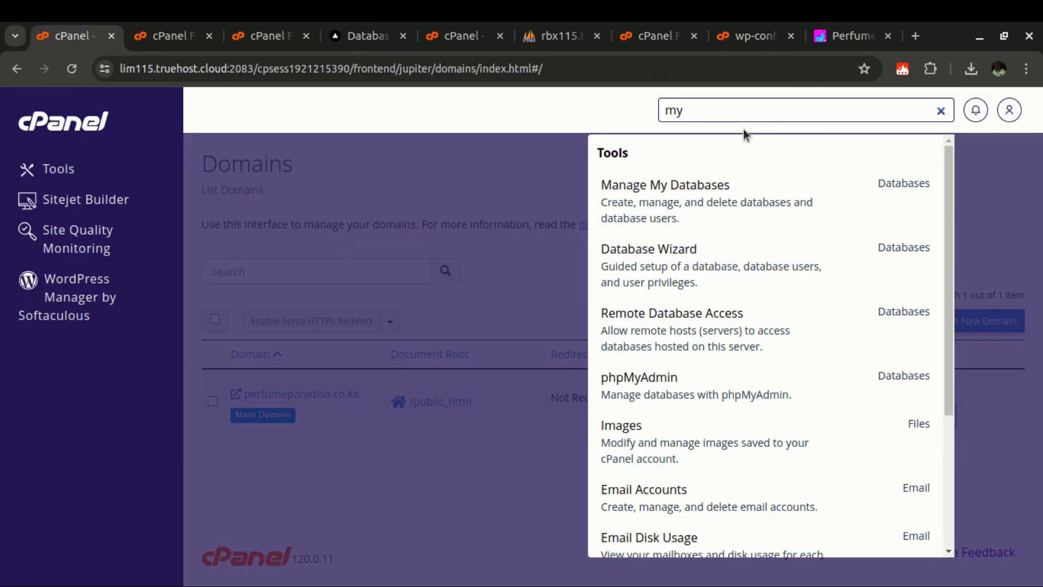
{"action": "type", "text": "sql"}
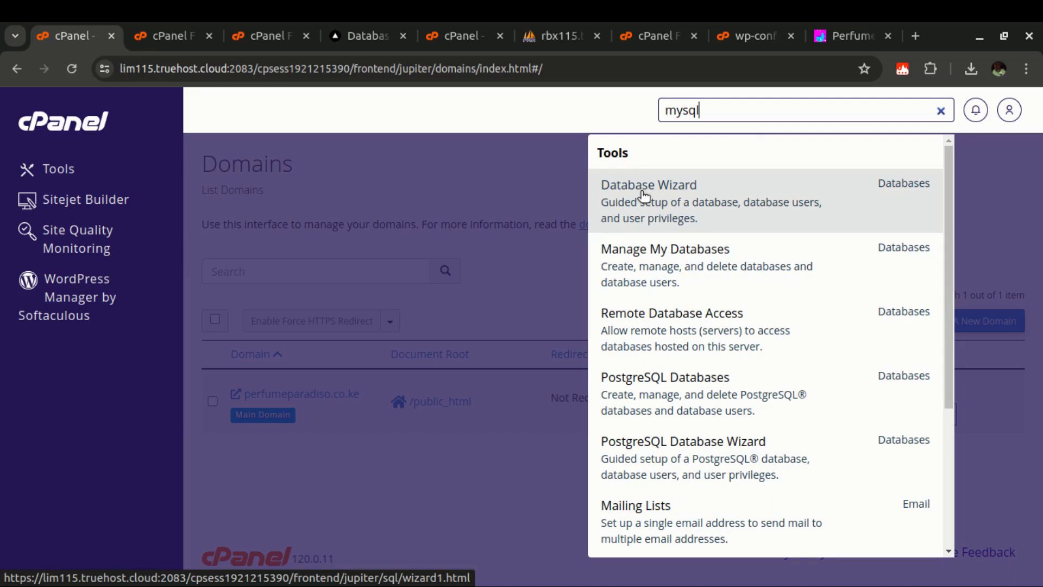
{"action": "left_click", "coordinate": [663, 187]}
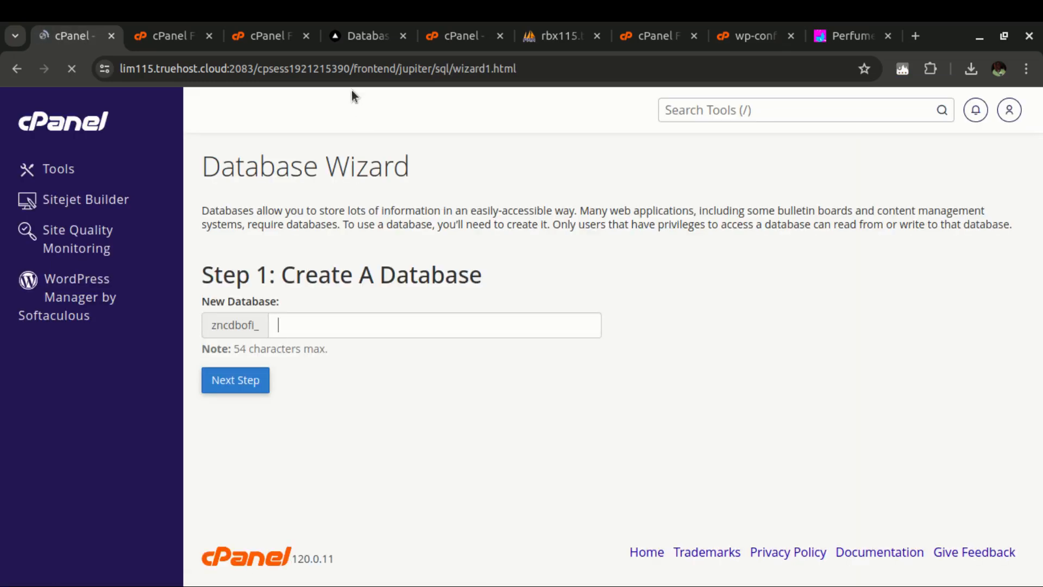
Step: Open public_html/wp-config.php for editing and locate its database settings
{"action": "left_click", "coordinate": [253, 31]}
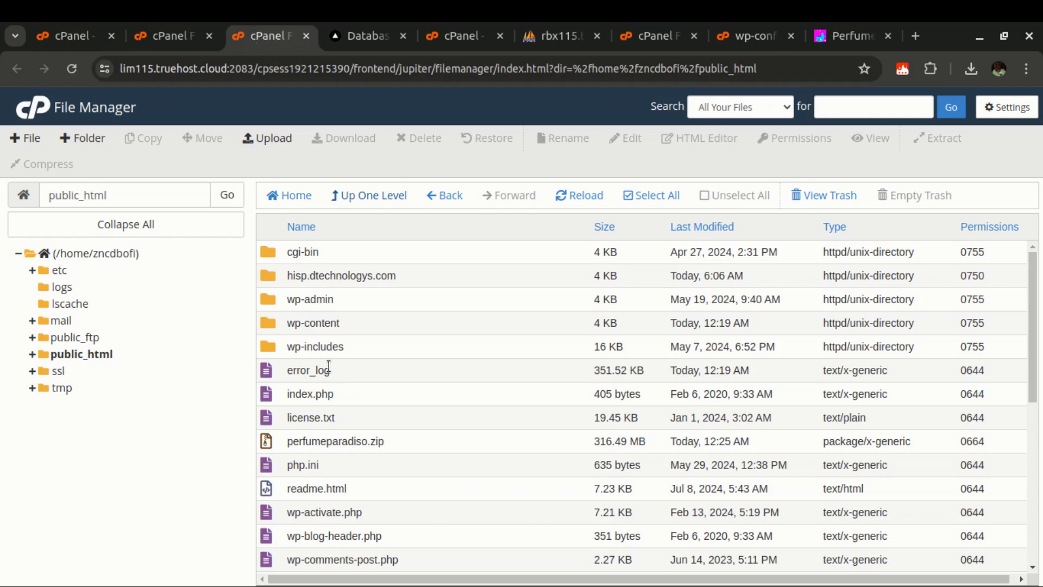
{"action": "scroll", "coordinate": [328, 368], "scroll_direction": "down", "scroll_amount": 3}
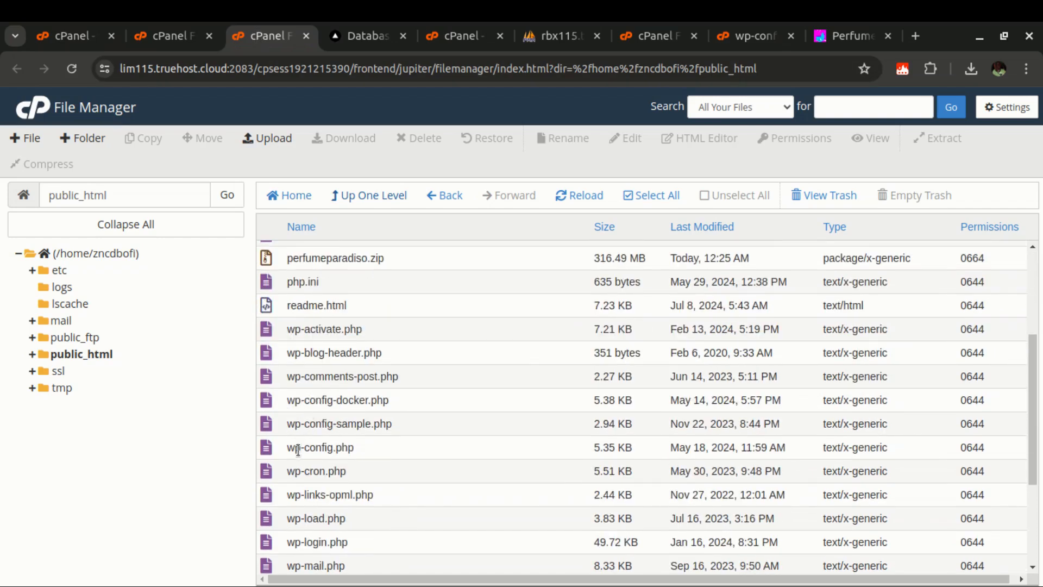
{"action": "right_click", "coordinate": [309, 447]}
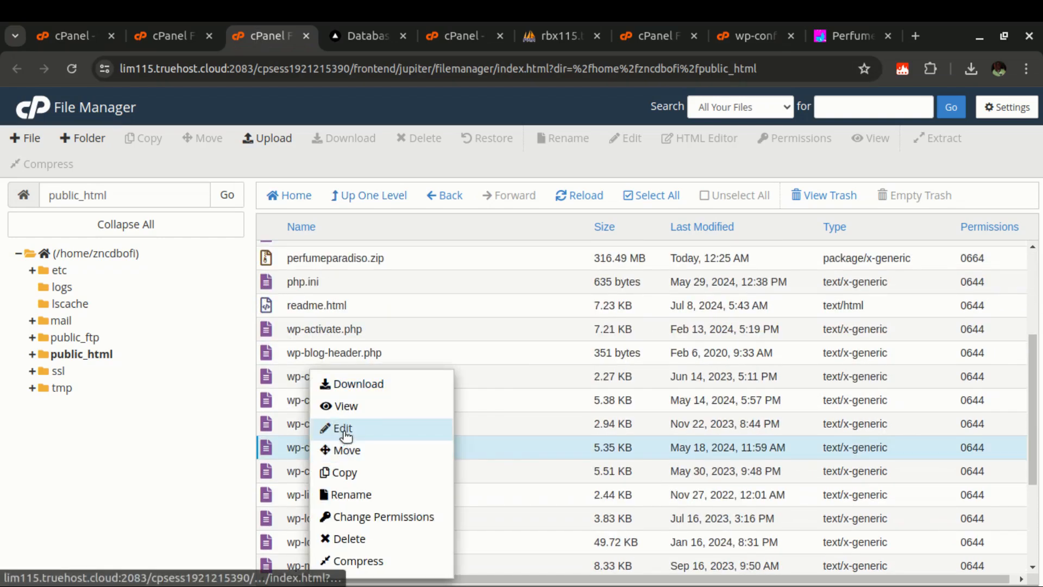
{"action": "left_click", "coordinate": [343, 428]}
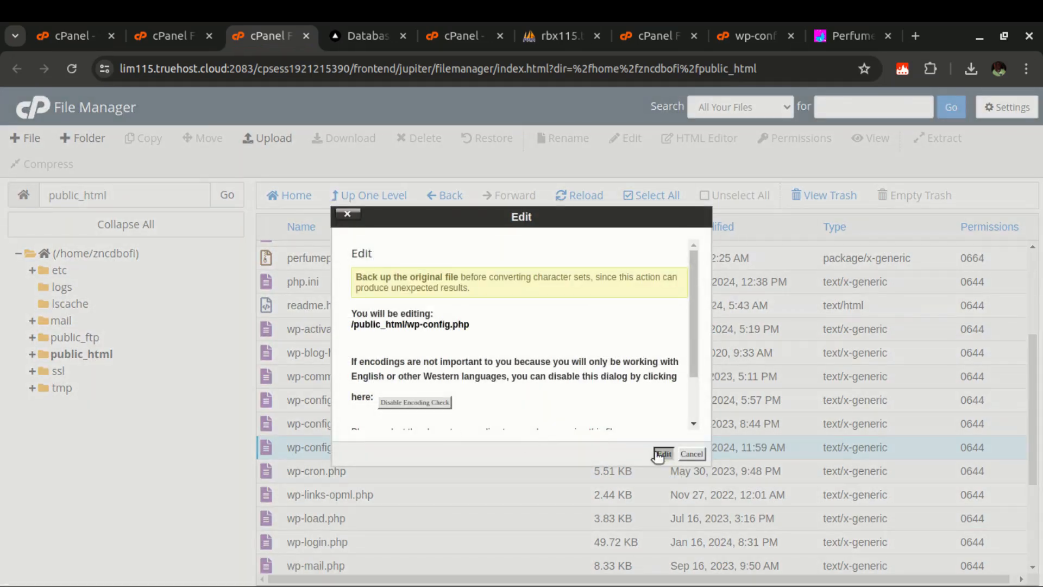
{"action": "left_click", "coordinate": [662, 453]}
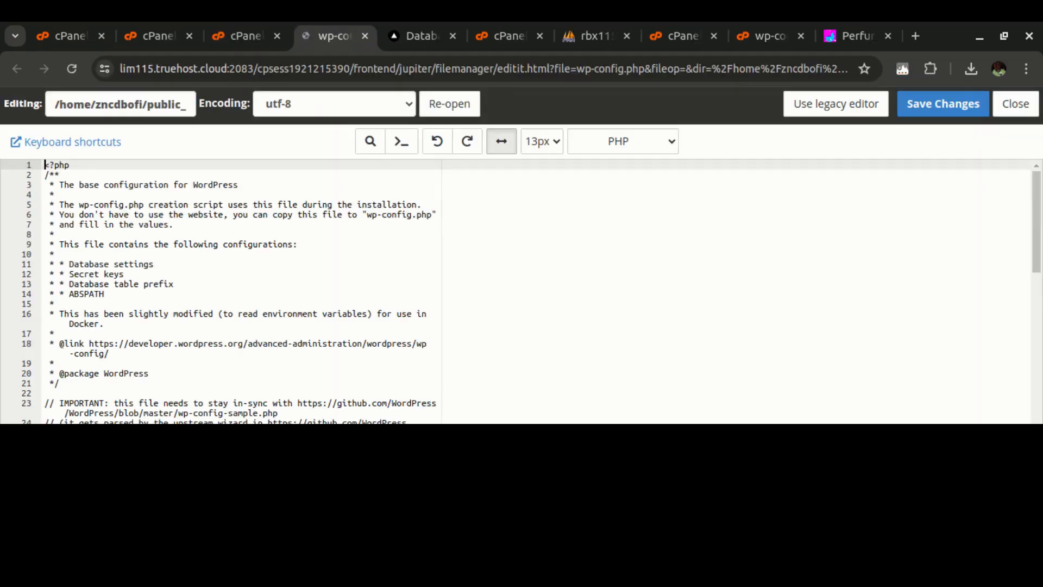
{"action": "scroll", "coordinate": [202, 391], "scroll_direction": "down", "scroll_amount": 5}
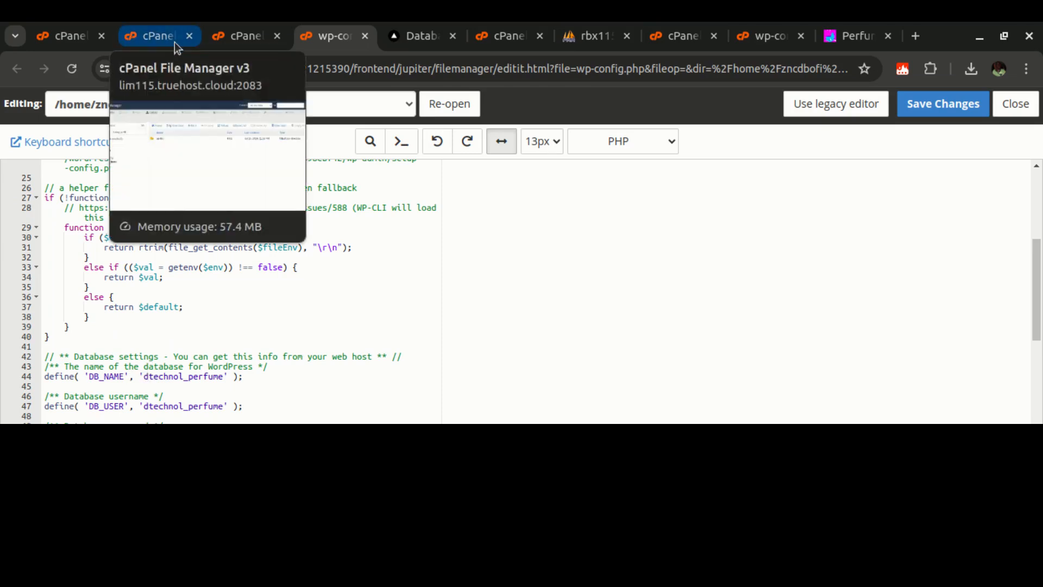
Step: Create a database with the suffix perfumep in the Database Wizard, copying the name from the perfumeparadiso.co.ke address
{"action": "left_click", "coordinate": [409, 38]}
{"action": "left_click", "coordinate": [168, 69]}
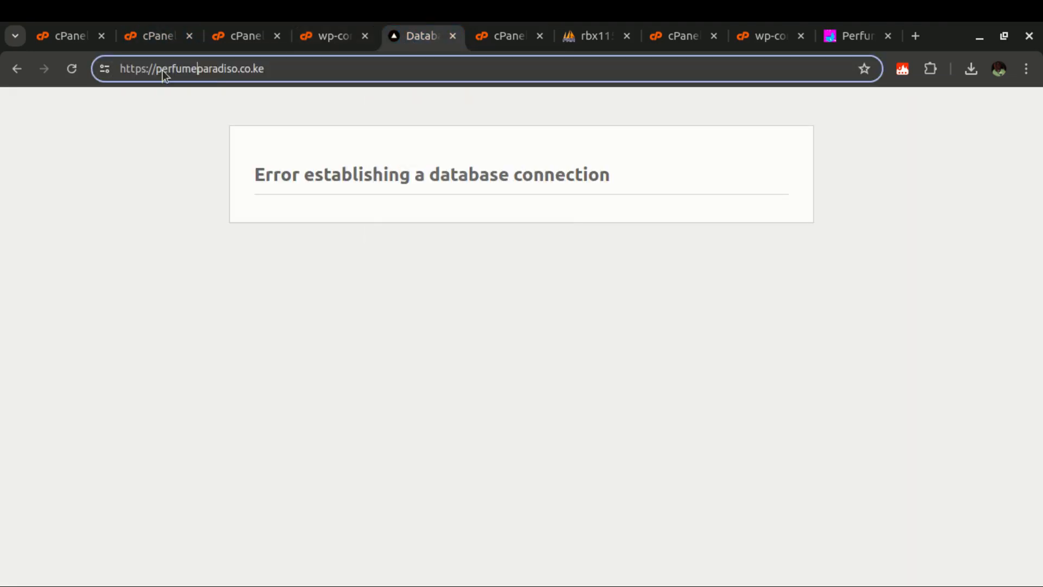
{"action": "left_click_drag", "start_coordinate": [157, 69], "coordinate": [203, 74]}
{"action": "key", "text": "ctrl+c"}
{"action": "left_click", "coordinate": [142, 30]}
{"action": "left_click", "coordinate": [70, 34]}
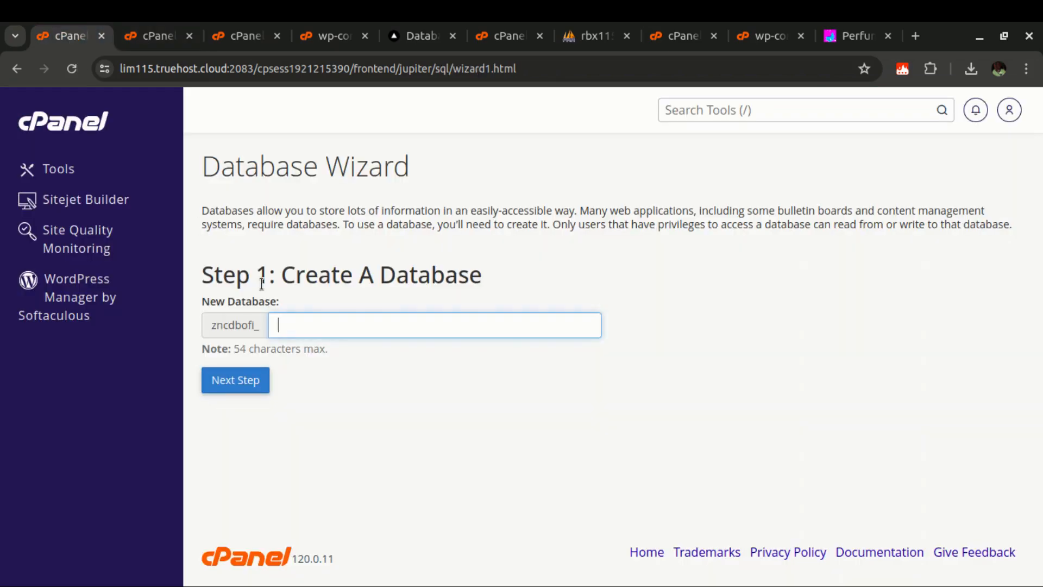
{"action": "key", "text": "ctrl+v"}
{"action": "left_click", "coordinate": [253, 387]}
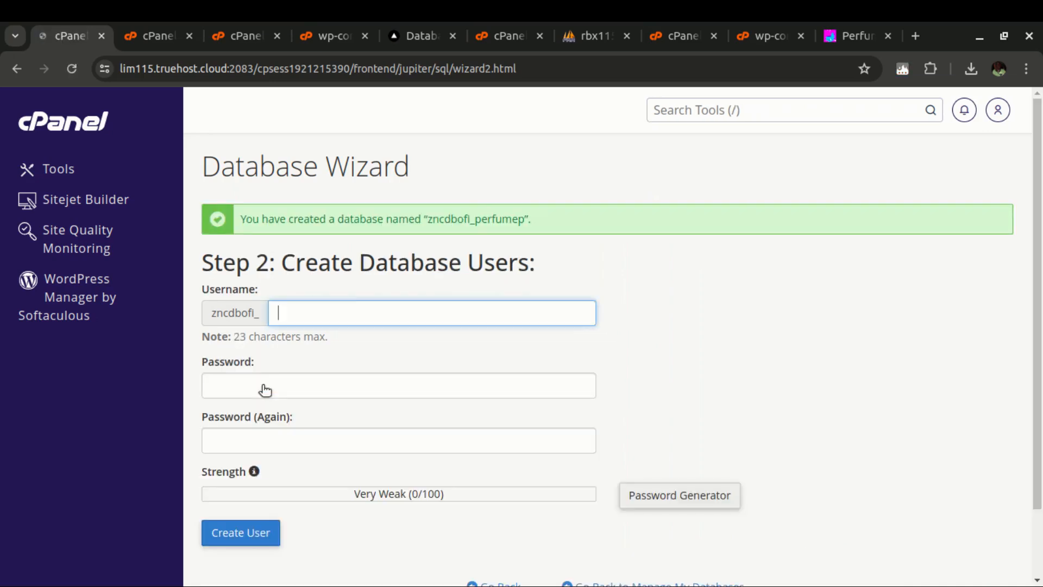
Step: Enter perfumep as the new database user's name suffix and copy the full database name zncdbofi_perfumep
{"action": "key", "text": "ctrl+v"}
{"action": "left_click_drag", "start_coordinate": [429, 219], "coordinate": [526, 219]}
{"action": "key", "text": "ctrl+c"}
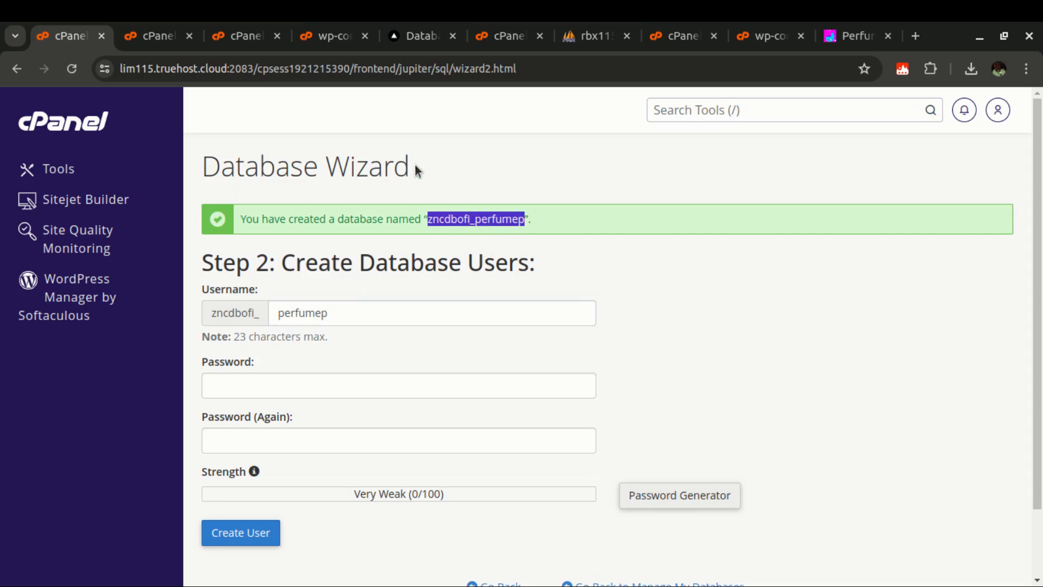
Step: Replace the DB_NAME and DB_USER values in wp-config.php with zncdbofi_perfumep
{"action": "left_click", "coordinate": [348, 43]}
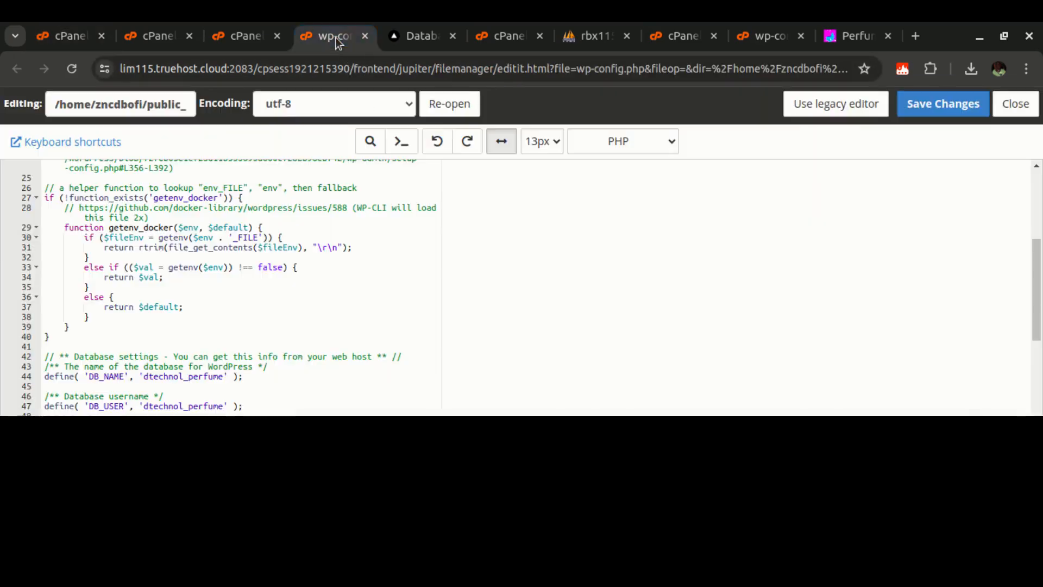
{"action": "left_click", "coordinate": [145, 377]}
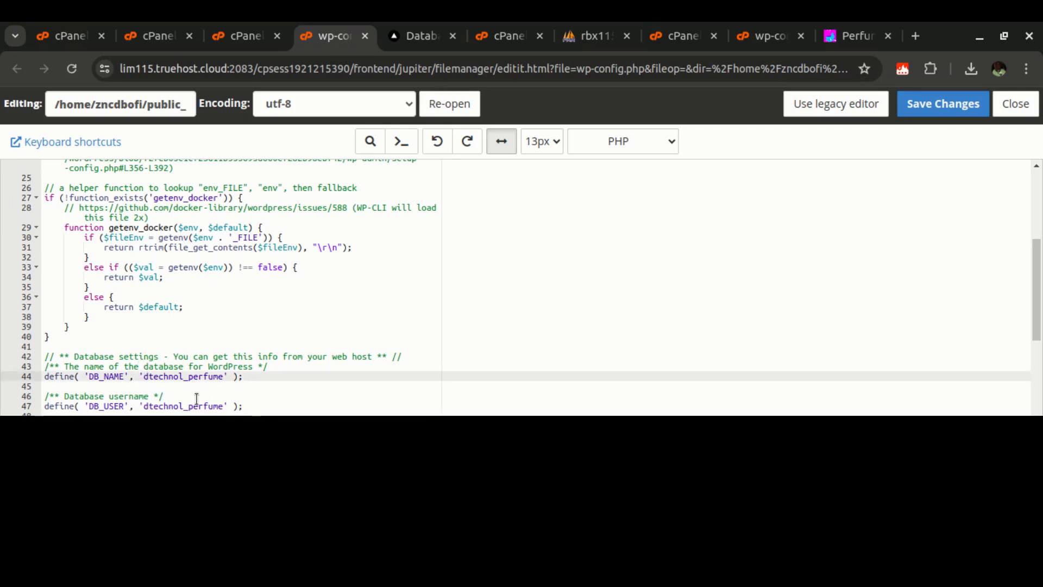
{"action": "left_click", "coordinate": [224, 376], "text": "shift"}
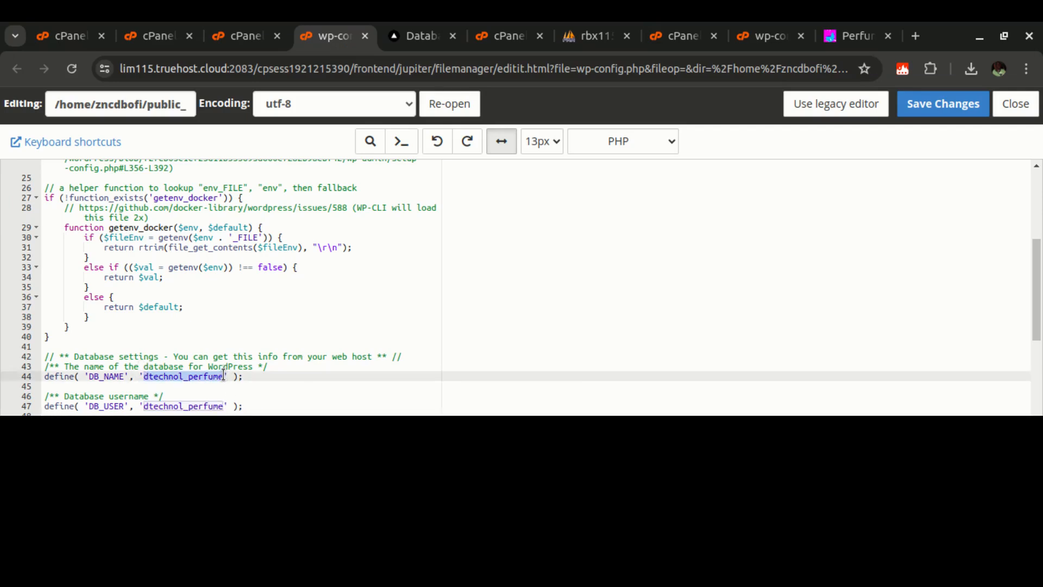
{"action": "key", "text": "ctrl+v"}
{"action": "left_click", "coordinate": [145, 406]}
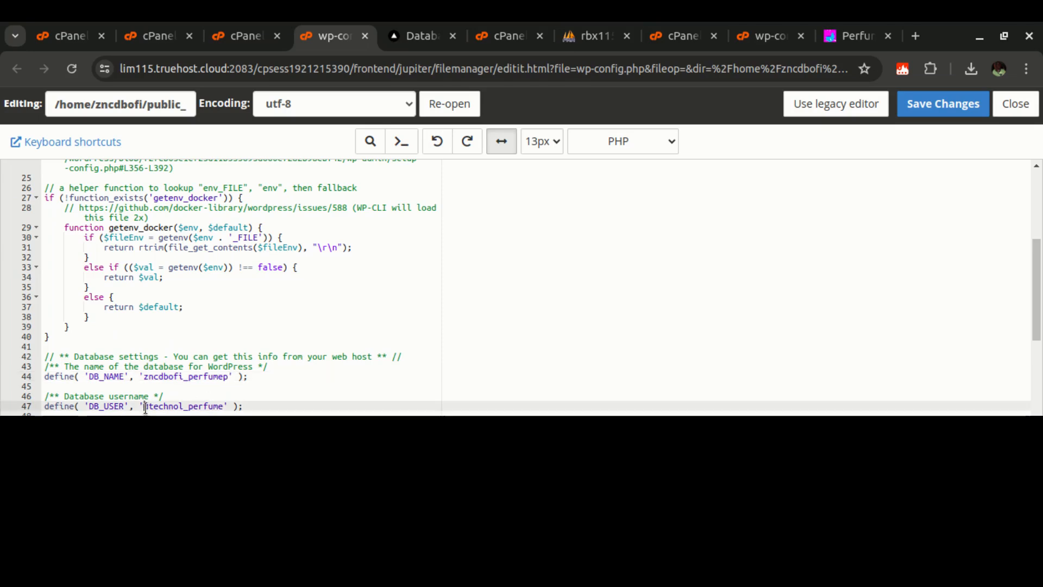
{"action": "left_click", "coordinate": [224, 406], "text": "shift"}
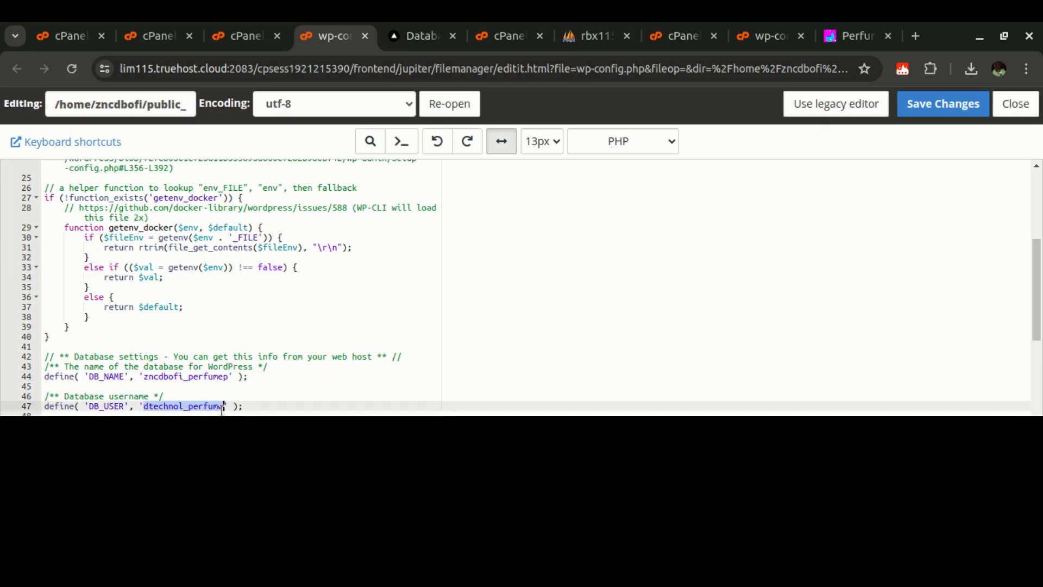
{"action": "key", "text": "ctrl+v"}
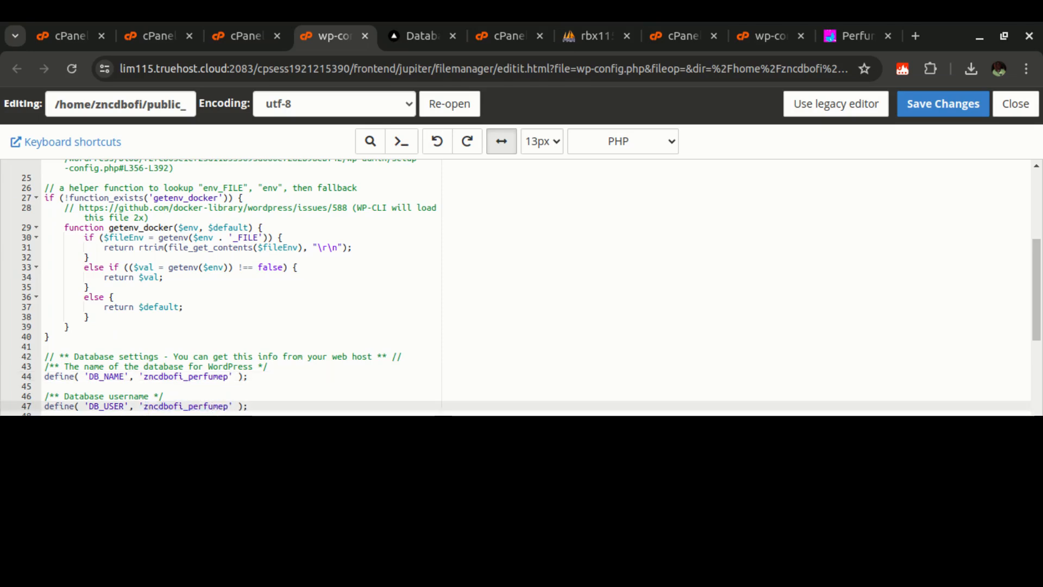
Step: Generate and apply a password for the new database user, and paste it as the DB_PASSWORD value in wp-config.php
{"action": "left_click", "coordinate": [66, 35]}
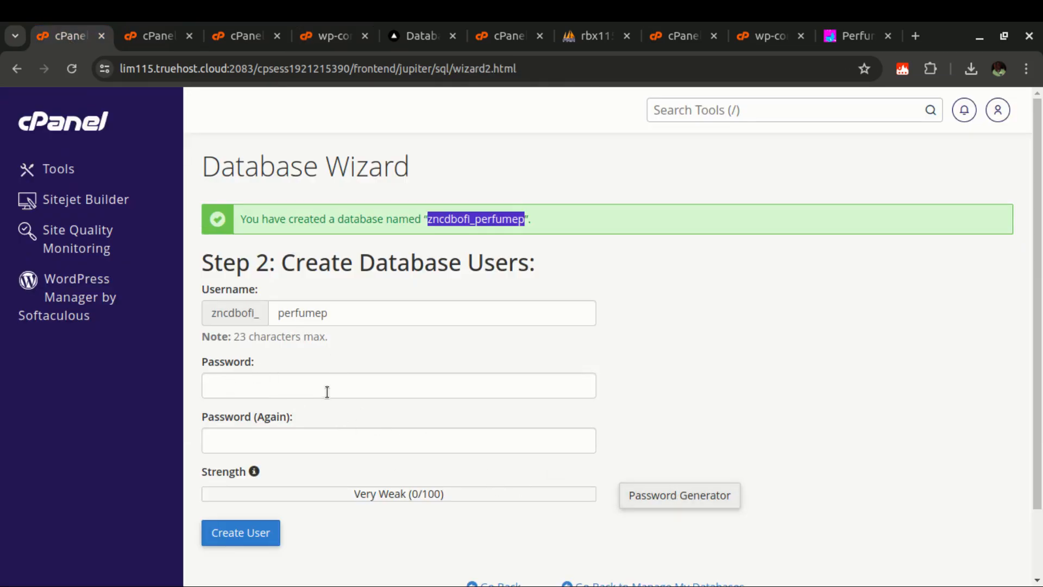
{"action": "left_click", "coordinate": [660, 505]}
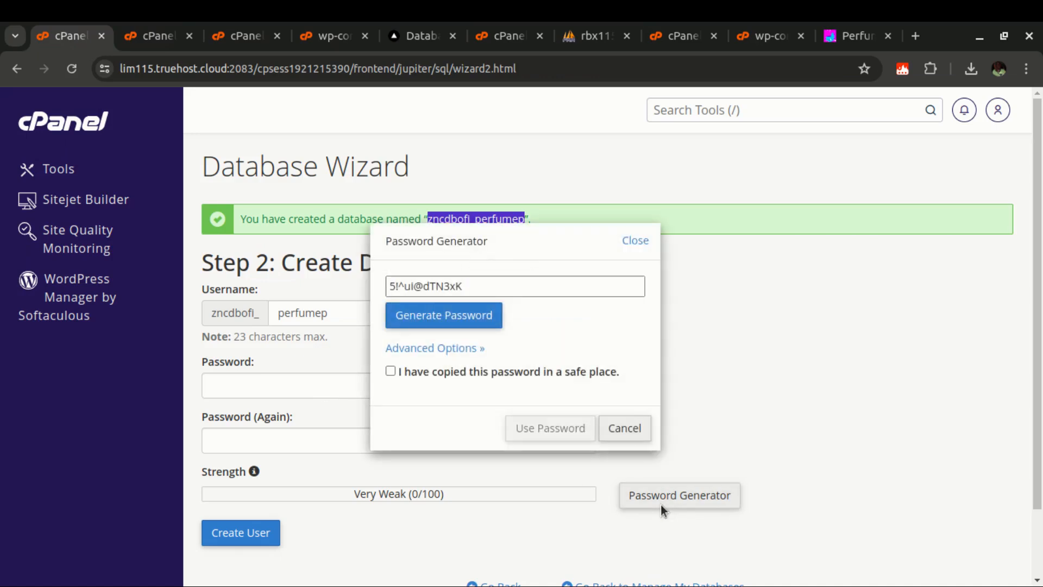
{"action": "left_click", "coordinate": [480, 288]}
{"action": "key", "text": "ctrl+a"}
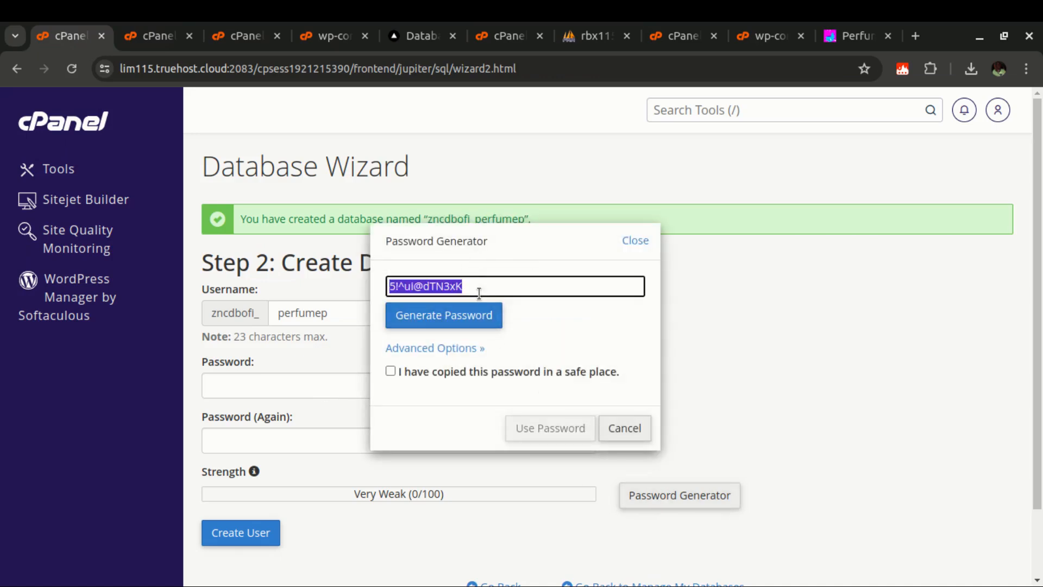
{"action": "left_click", "coordinate": [391, 372]}
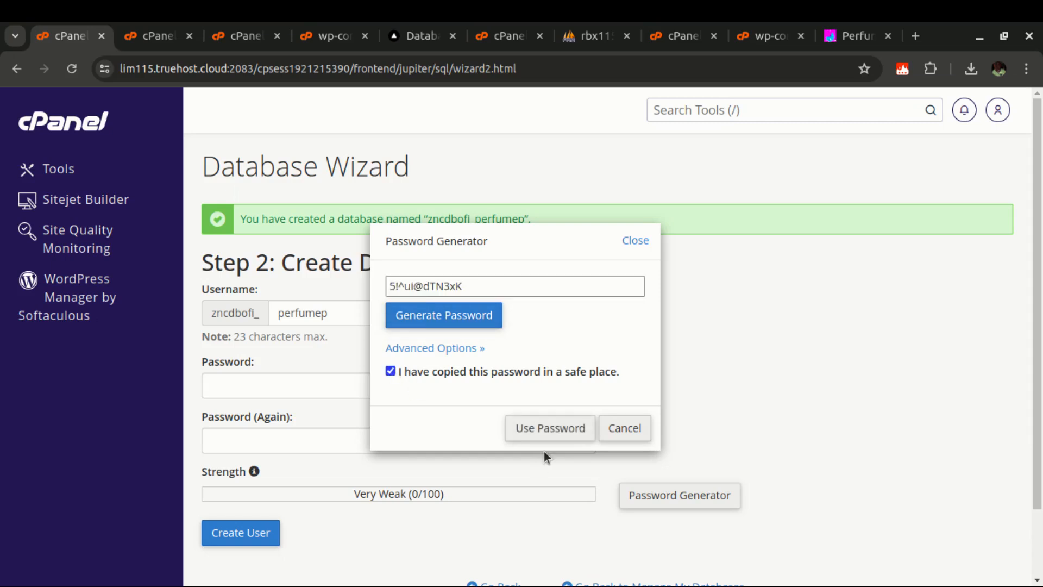
{"action": "left_click", "coordinate": [548, 429]}
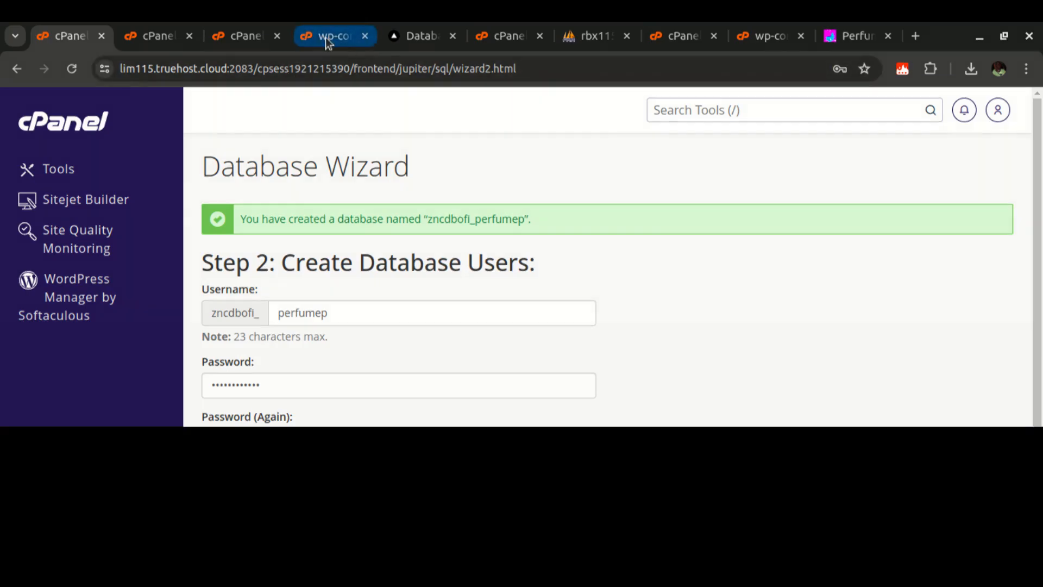
{"action": "left_click", "coordinate": [326, 37]}
{"action": "left_click", "coordinate": [168, 436]}
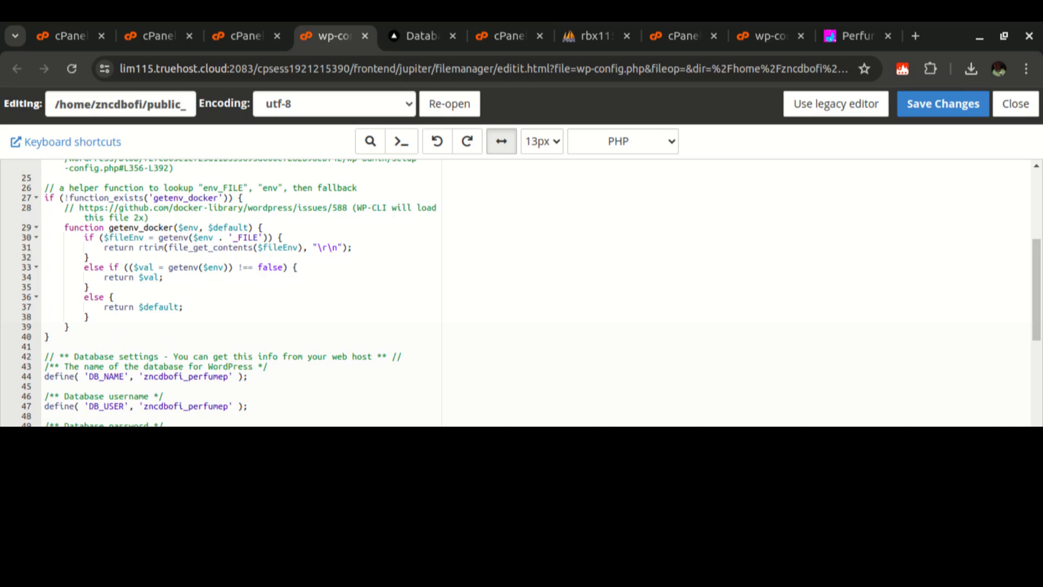
Step: Create the database user in the Database Wizard and grant it all privileges on zncdbofi_perfumep
{"action": "left_click", "coordinate": [80, 38]}
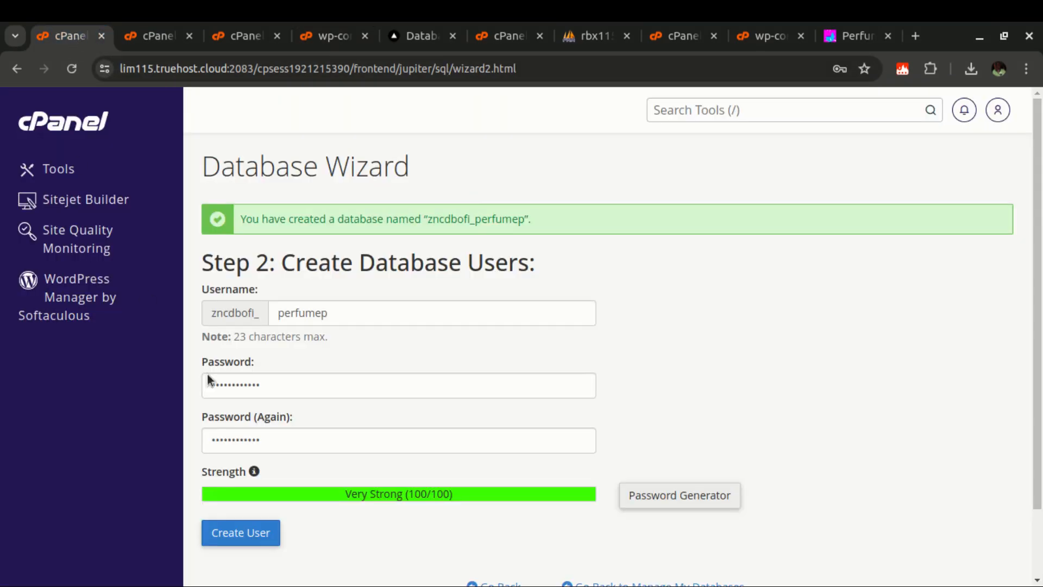
{"action": "left_click", "coordinate": [247, 539]}
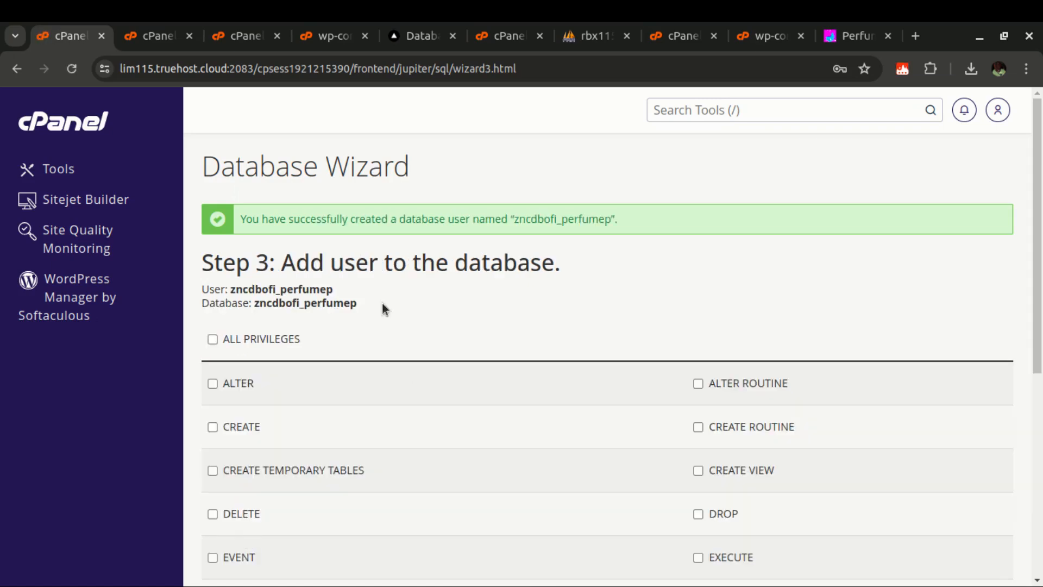
{"action": "left_click", "coordinate": [210, 339]}
{"action": "scroll", "coordinate": [301, 339], "scroll_direction": "down", "scroll_amount": 3}
{"action": "scroll", "coordinate": [302, 338], "scroll_direction": "down", "scroll_amount": 3}
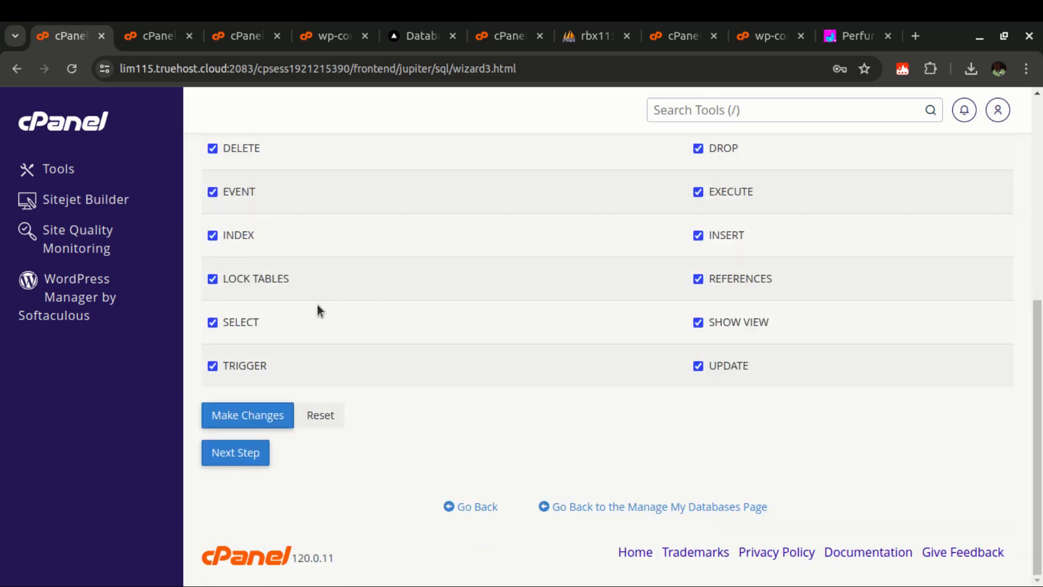
{"action": "left_click", "coordinate": [259, 416]}
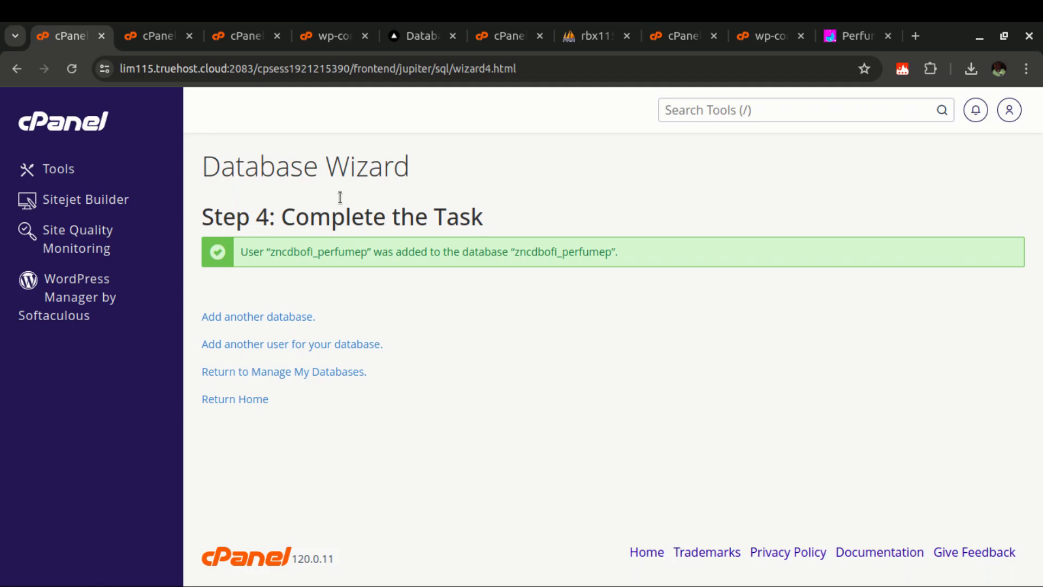
Step: Save the changes to wp-config.php and reload the perfumeparadiso.co.ke site
{"action": "left_click", "coordinate": [327, 36]}
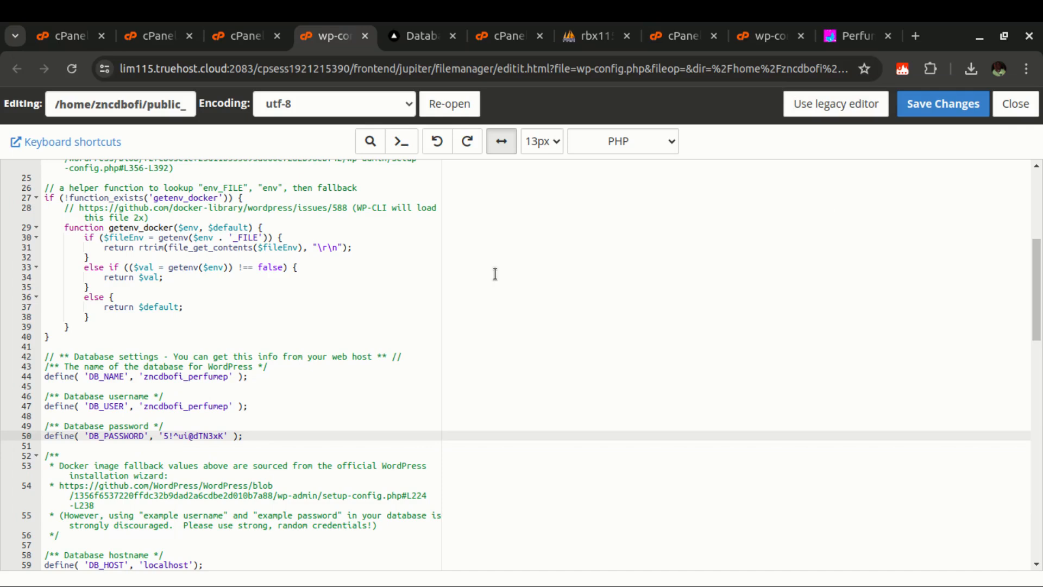
{"action": "left_click", "coordinate": [941, 108]}
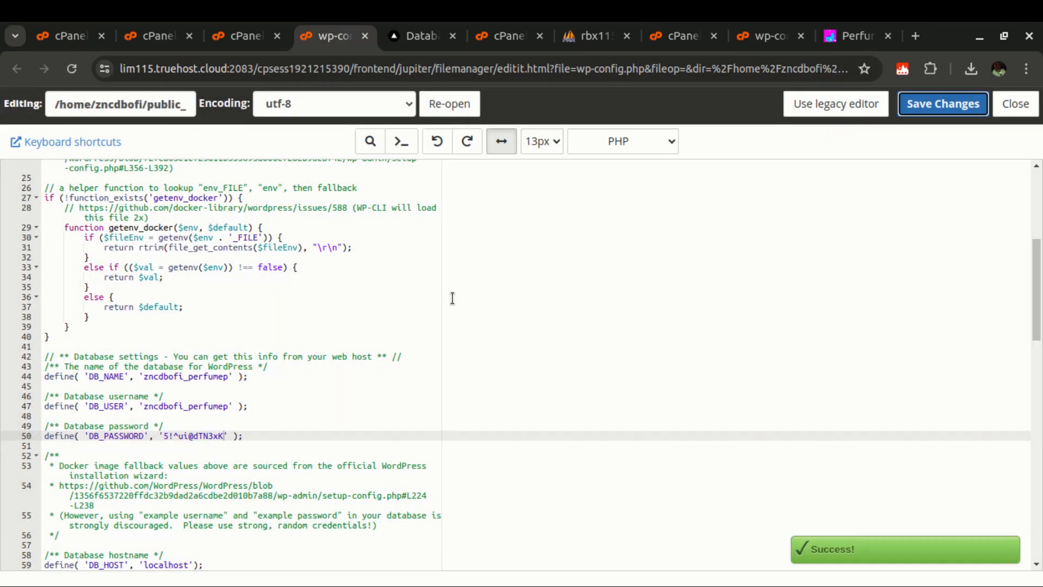
{"action": "left_click", "coordinate": [400, 36]}
{"action": "left_click", "coordinate": [71, 76]}
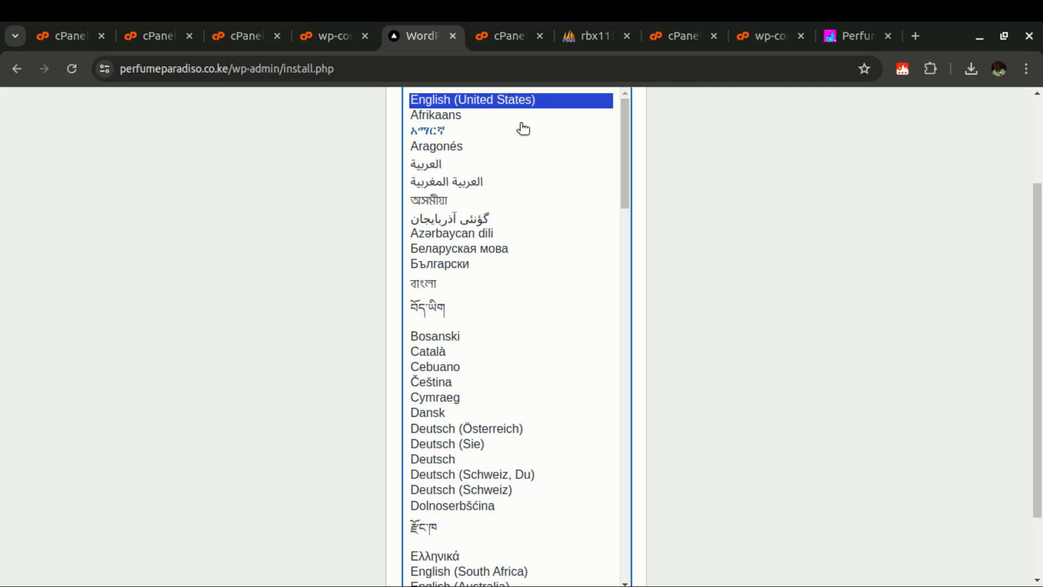
Step: Look through the WordPress installer's language list and continue with English (United States)
{"action": "scroll", "coordinate": [527, 159], "scroll_direction": "down", "scroll_amount": 5}
{"action": "scroll", "coordinate": [524, 169], "scroll_direction": "down", "scroll_amount": 5}
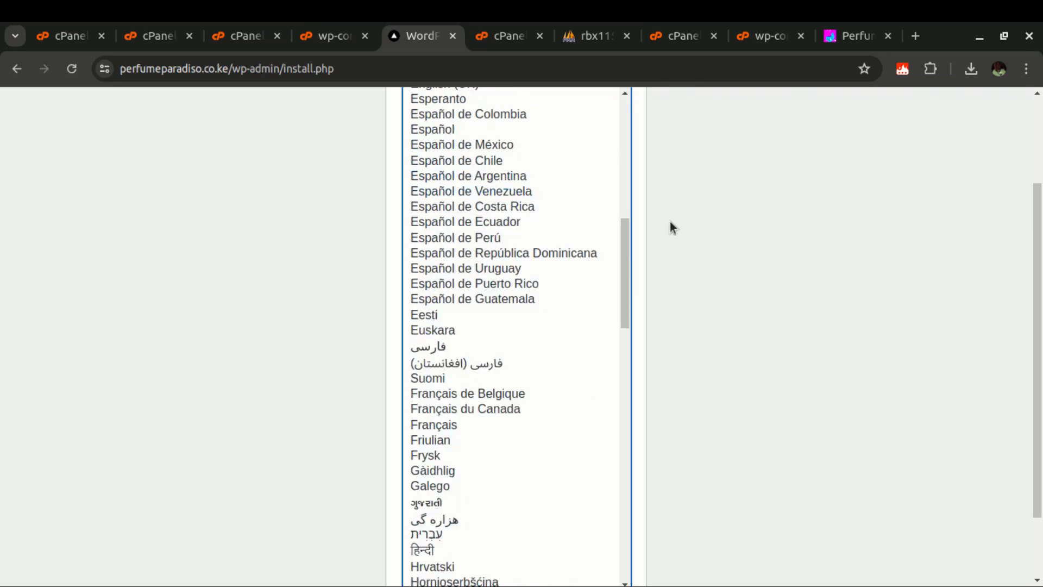
{"action": "scroll", "coordinate": [524, 233], "scroll_direction": "up", "scroll_amount": 10}
{"action": "scroll", "coordinate": [708, 217], "scroll_direction": "up", "scroll_amount": 2}
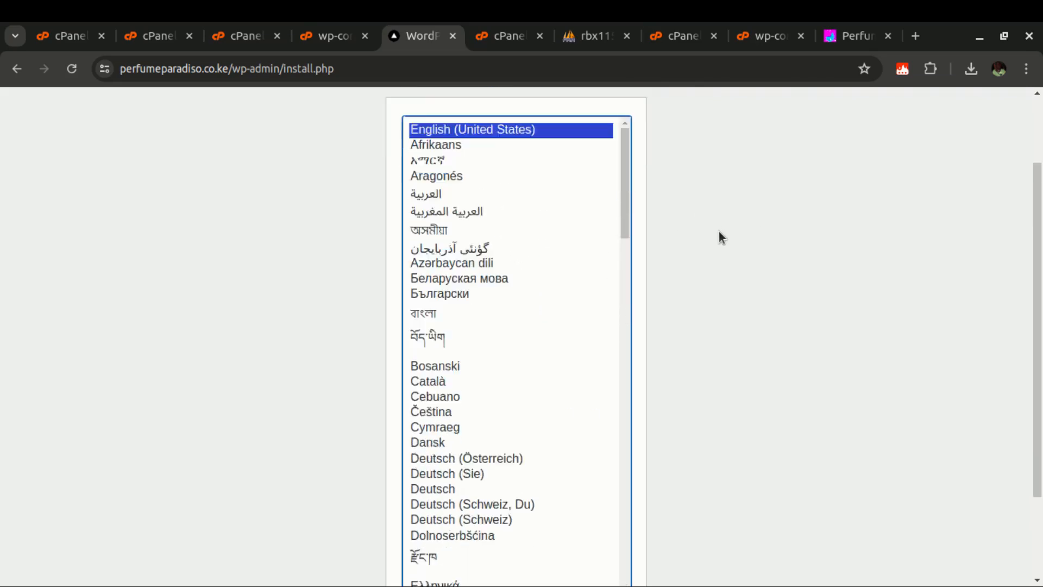
{"action": "scroll", "coordinate": [719, 236], "scroll_direction": "down", "scroll_amount": 3}
{"action": "left_click", "coordinate": [594, 535]}
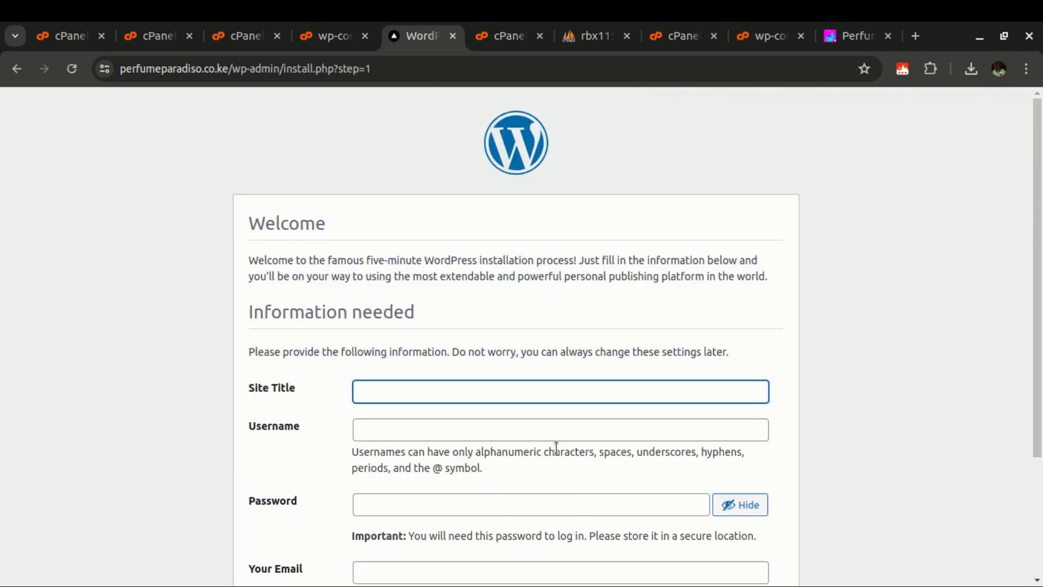
Step: Review the WordPress installer's site information form and switch to the original perfume store for comparison
{"action": "scroll", "coordinate": [558, 442], "scroll_direction": "down", "scroll_amount": 3}
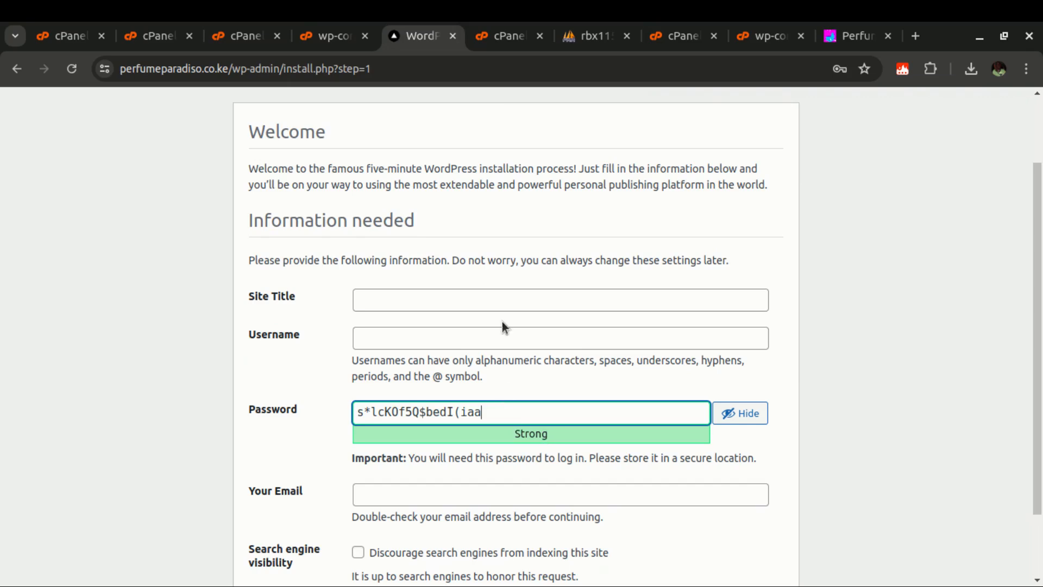
{"action": "scroll", "coordinate": [279, 398], "scroll_direction": "down", "scroll_amount": 3}
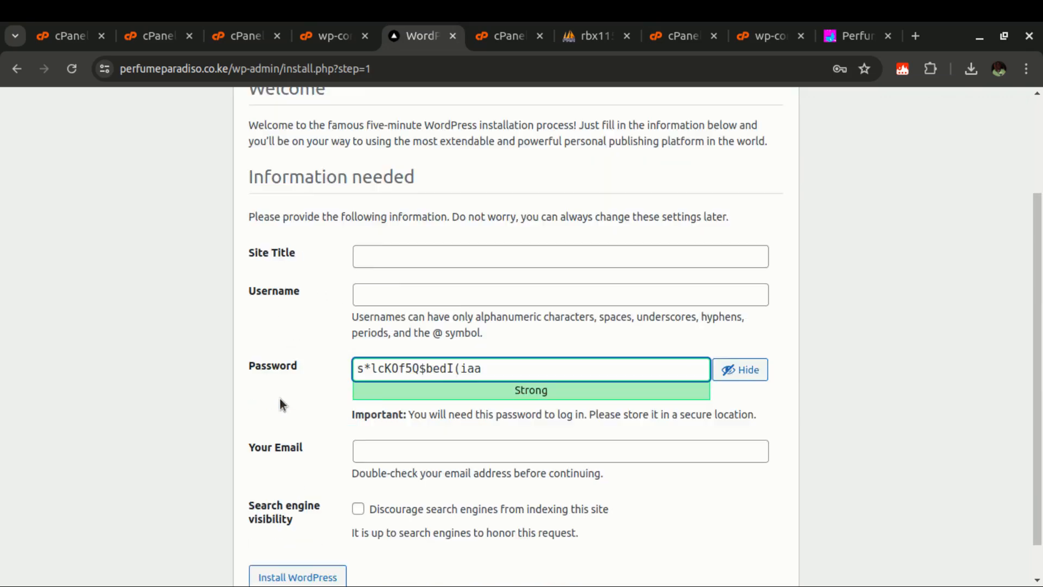
{"action": "scroll", "coordinate": [280, 400], "scroll_direction": "up", "scroll_amount": 3}
{"action": "scroll", "coordinate": [336, 349], "scroll_direction": "up", "scroll_amount": 3}
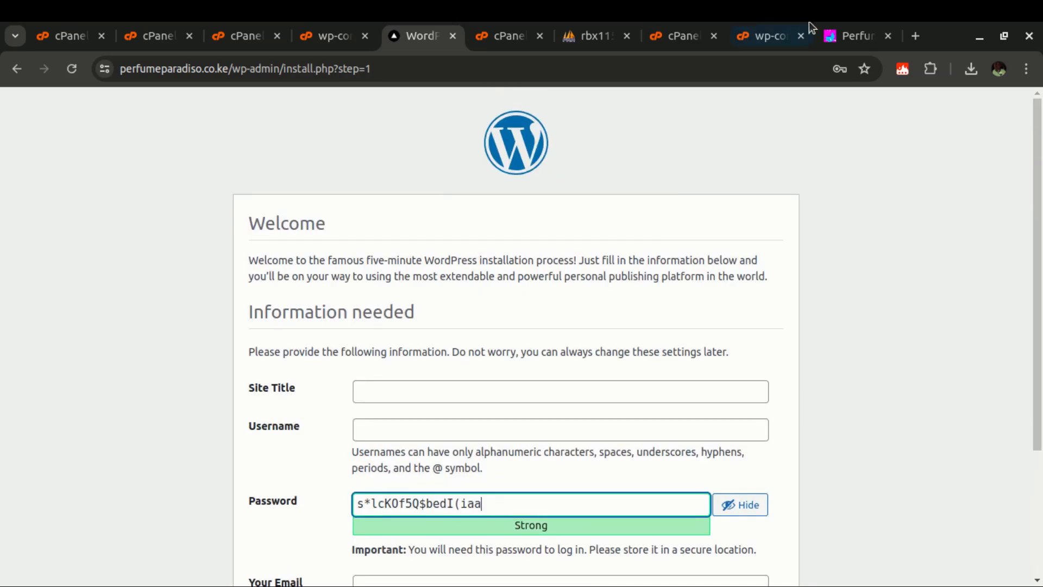
{"action": "left_click", "coordinate": [855, 38]}
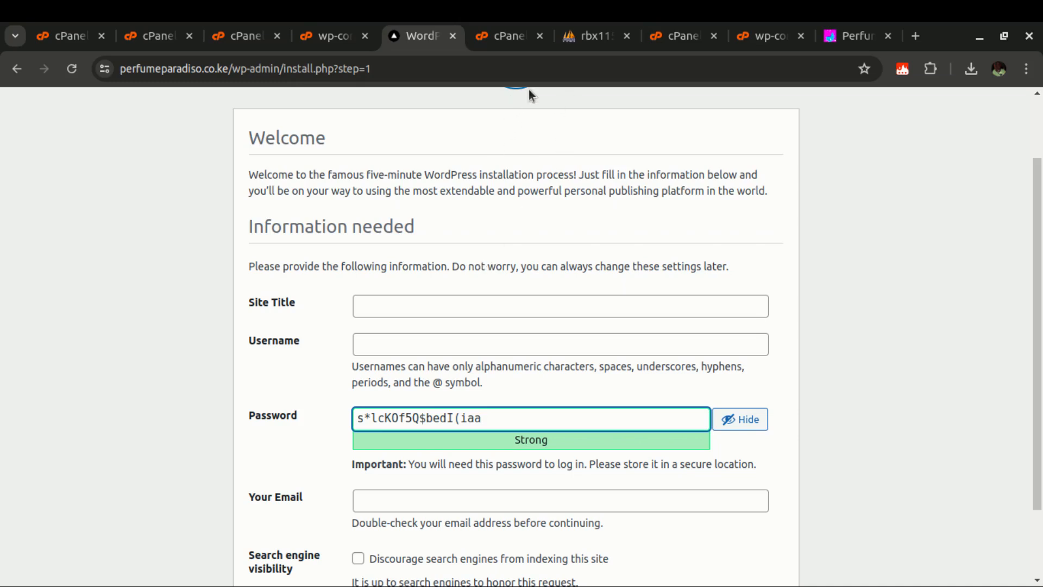
Step: Search the destination account's cPanel tools for php, open phpMyAdmin and select the zncdbofi_perfumep database
{"action": "left_click", "coordinate": [163, 41]}
{"action": "left_click", "coordinate": [42, 37]}
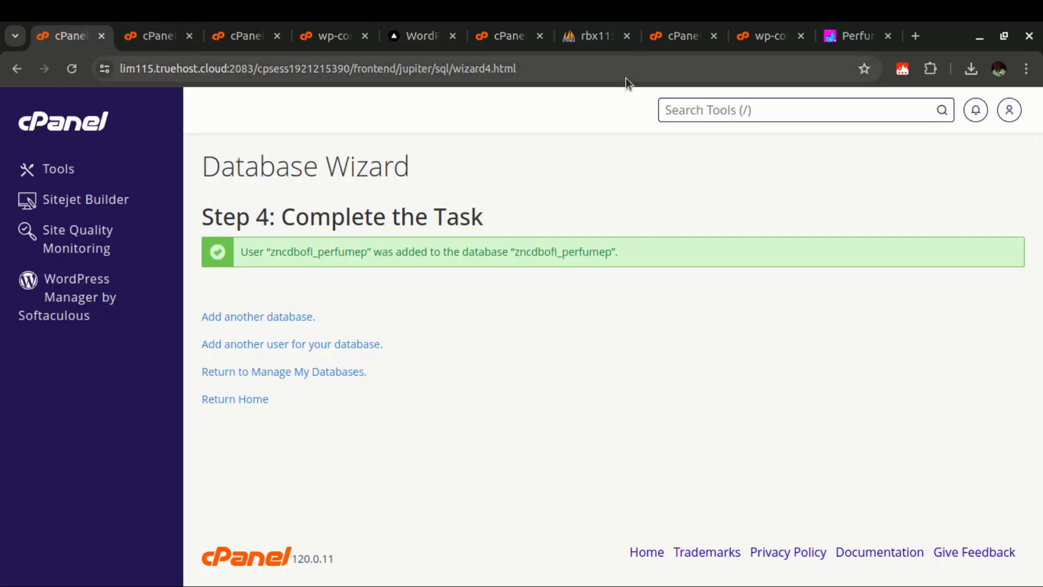
{"action": "type", "text": "php"}
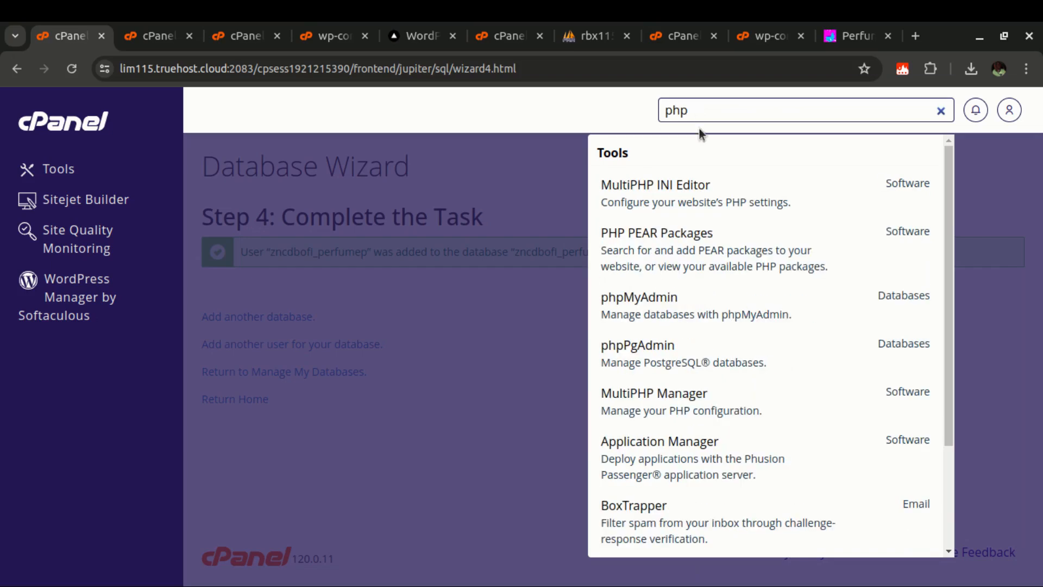
{"action": "left_click", "coordinate": [634, 241]}
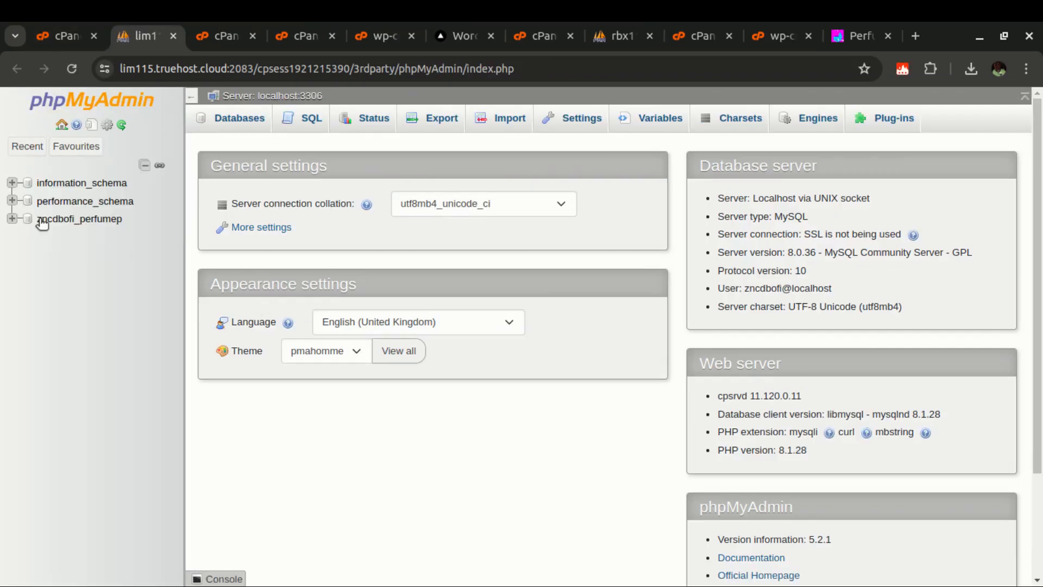
{"action": "left_click", "coordinate": [12, 219]}
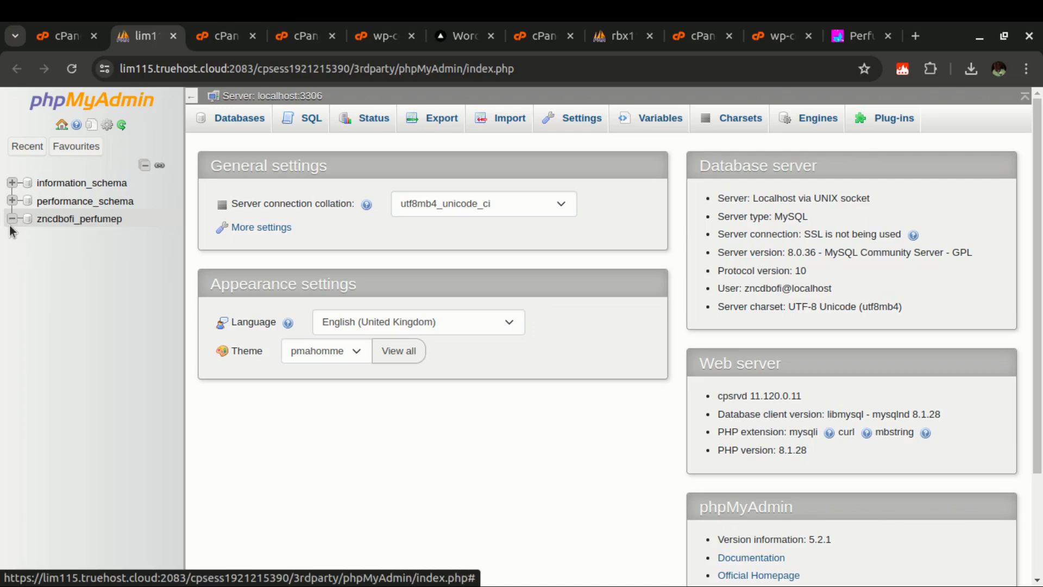
{"action": "left_click", "coordinate": [54, 220]}
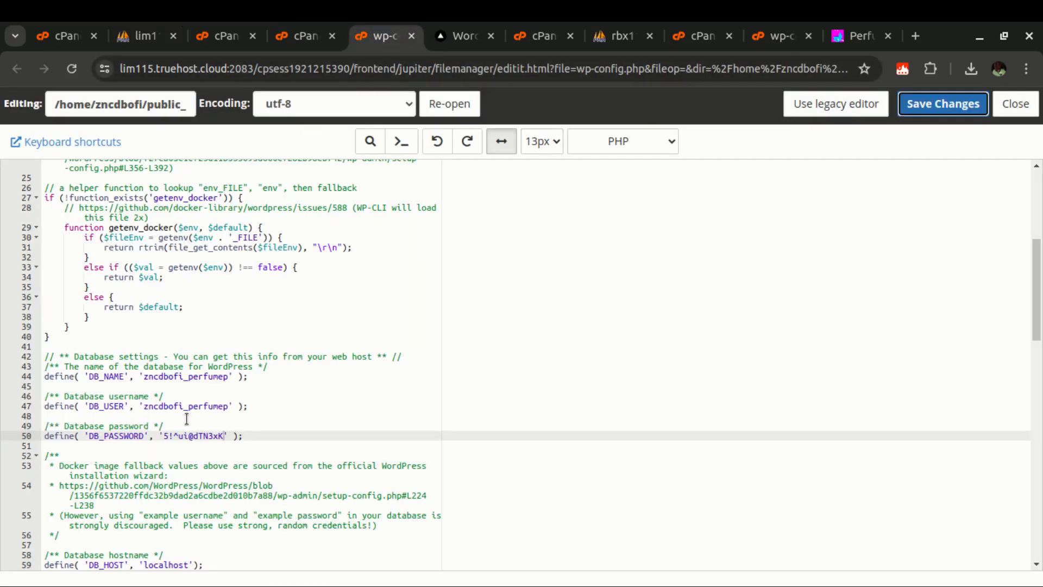
Step: Import the dtechnol_perfume.sql file from Downloads into the zncdbofi_perfumep database using the utf-8 character set and SQL format
{"action": "left_click", "coordinate": [139, 36]}
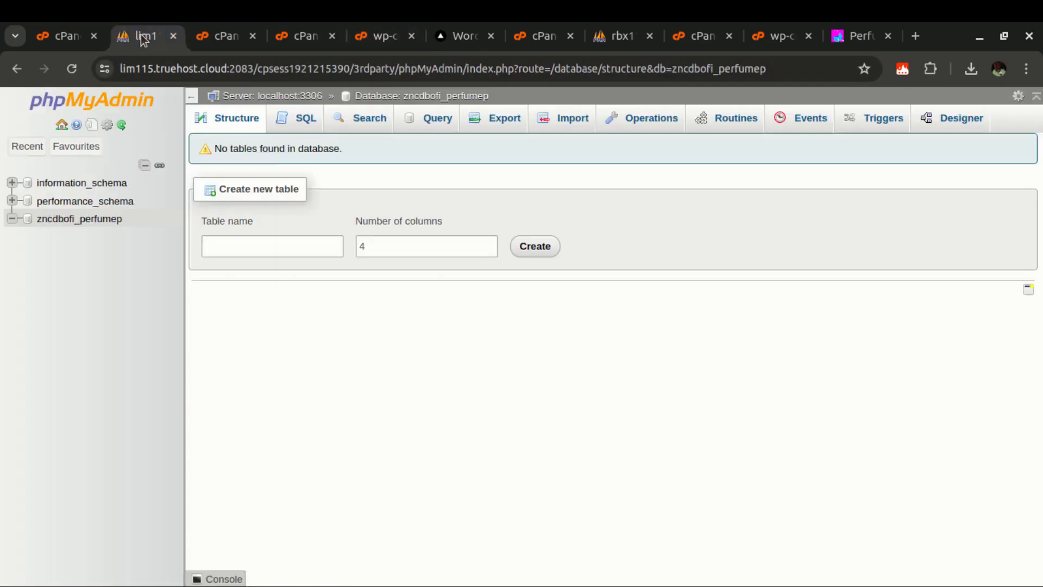
{"action": "left_click", "coordinate": [570, 125]}
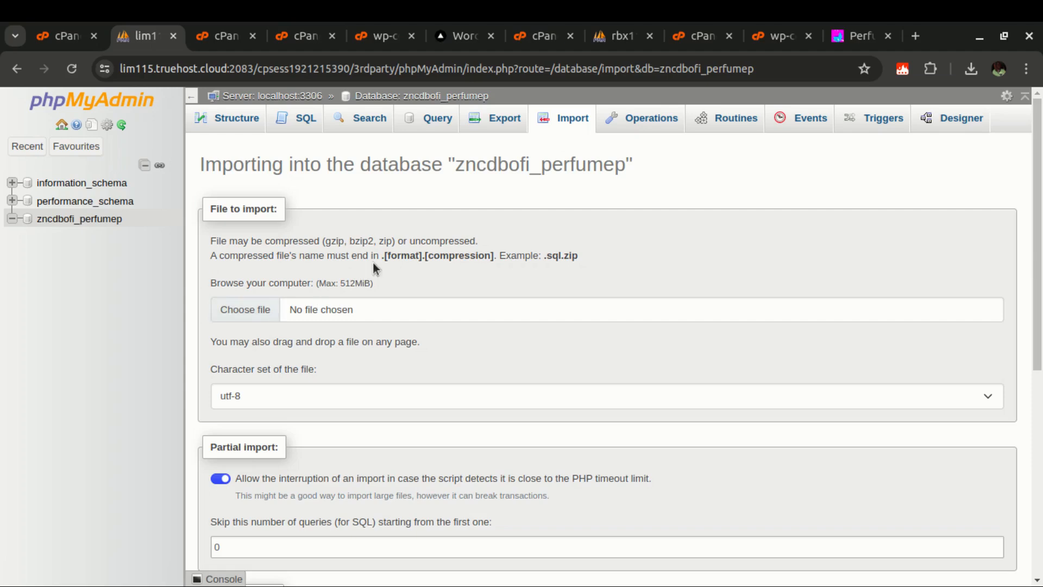
{"action": "scroll", "coordinate": [344, 262], "scroll_direction": "down", "scroll_amount": 7}
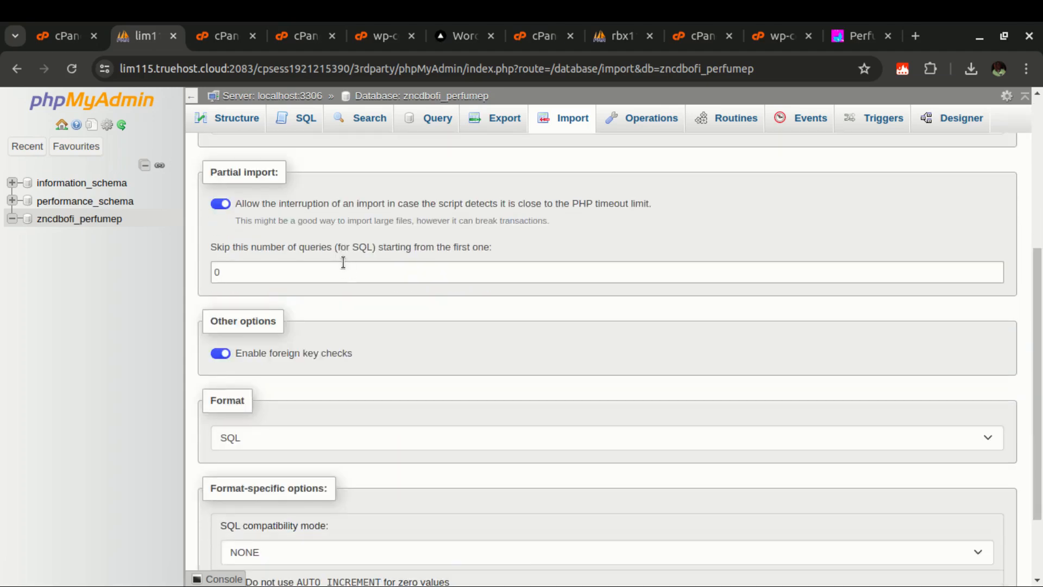
{"action": "scroll", "coordinate": [344, 262], "scroll_direction": "up", "scroll_amount": 7}
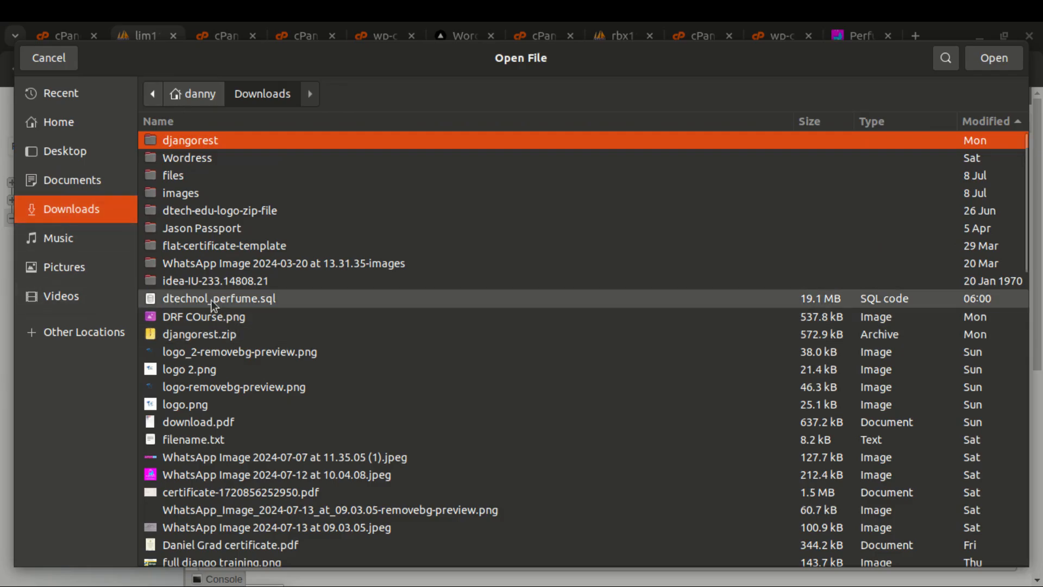
{"action": "left_click", "coordinate": [211, 298]}
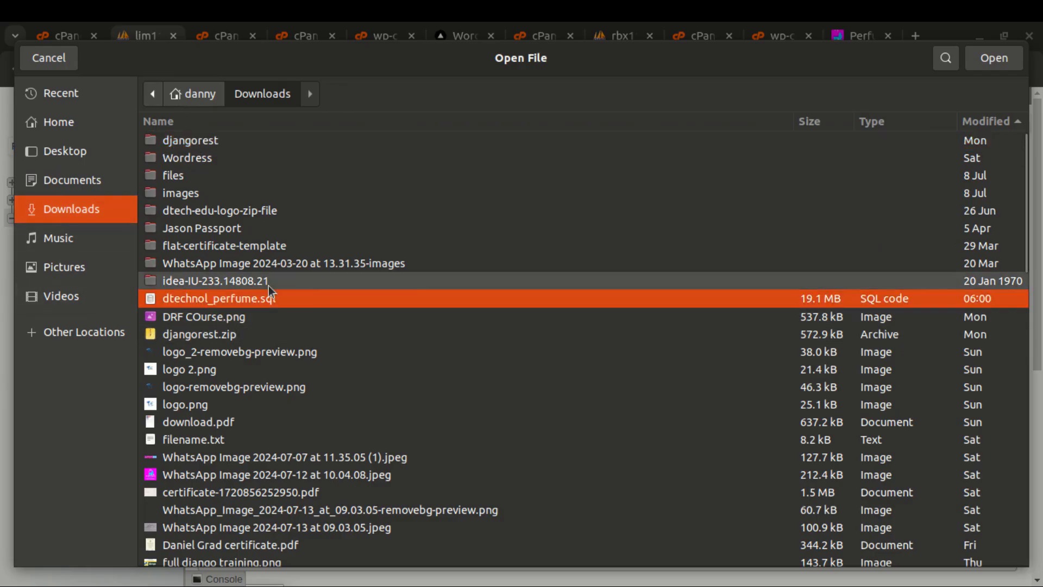
{"action": "left_click", "coordinate": [992, 61]}
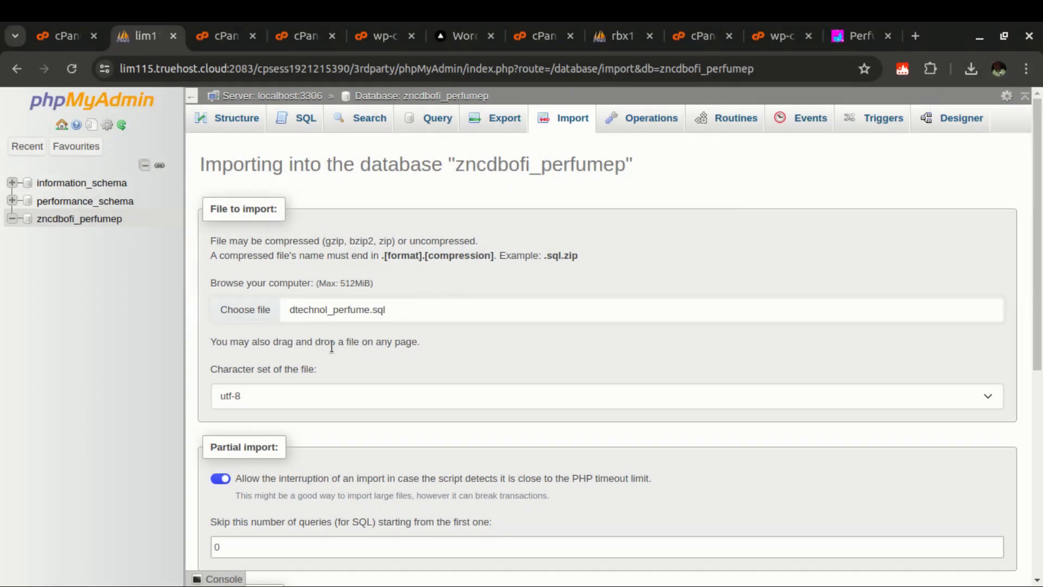
{"action": "scroll", "coordinate": [314, 353], "scroll_direction": "down", "scroll_amount": 3}
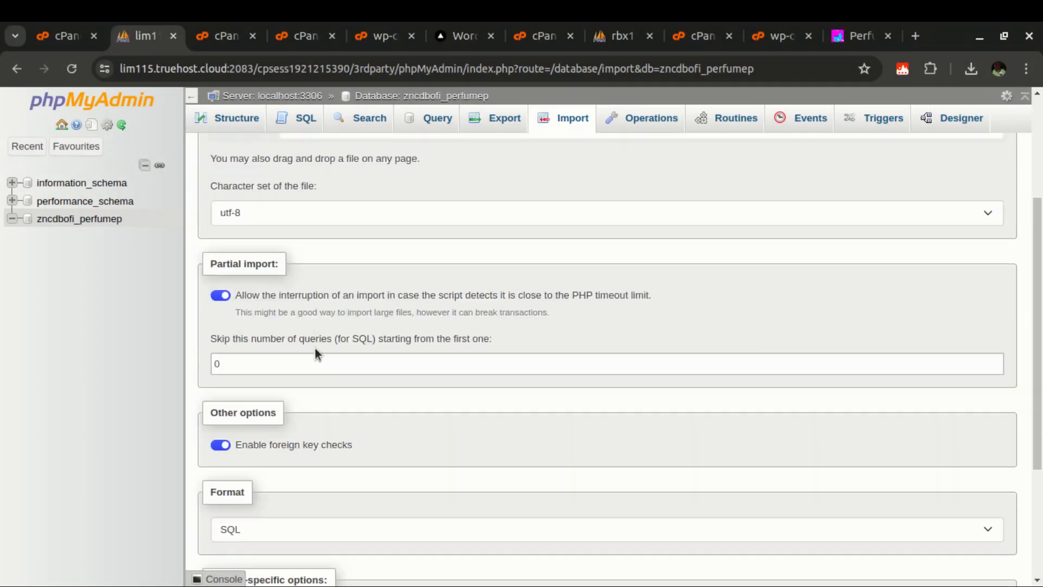
{"action": "scroll", "coordinate": [316, 352], "scroll_direction": "down", "scroll_amount": 3}
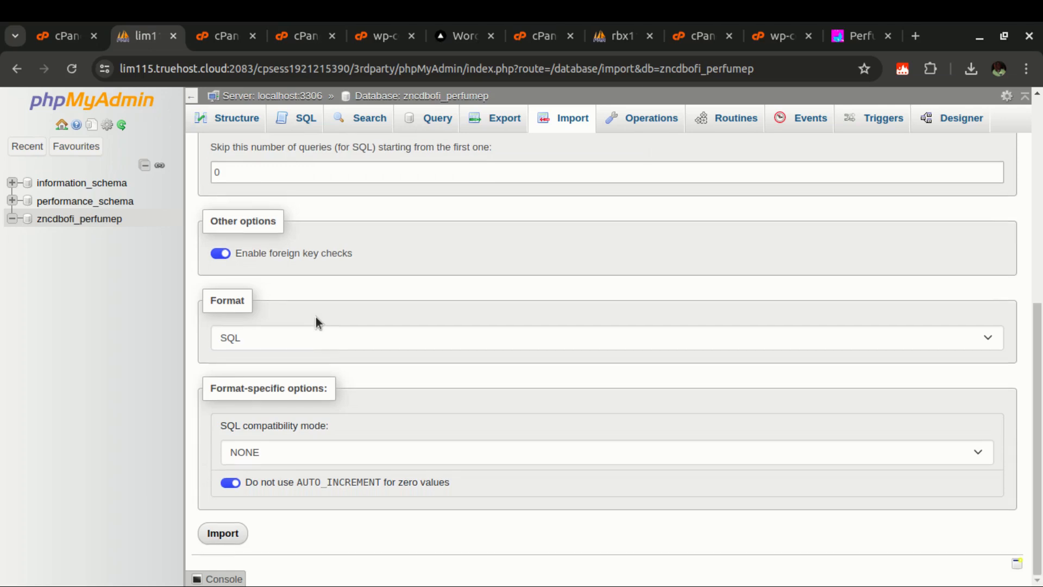
{"action": "left_click", "coordinate": [220, 535]}
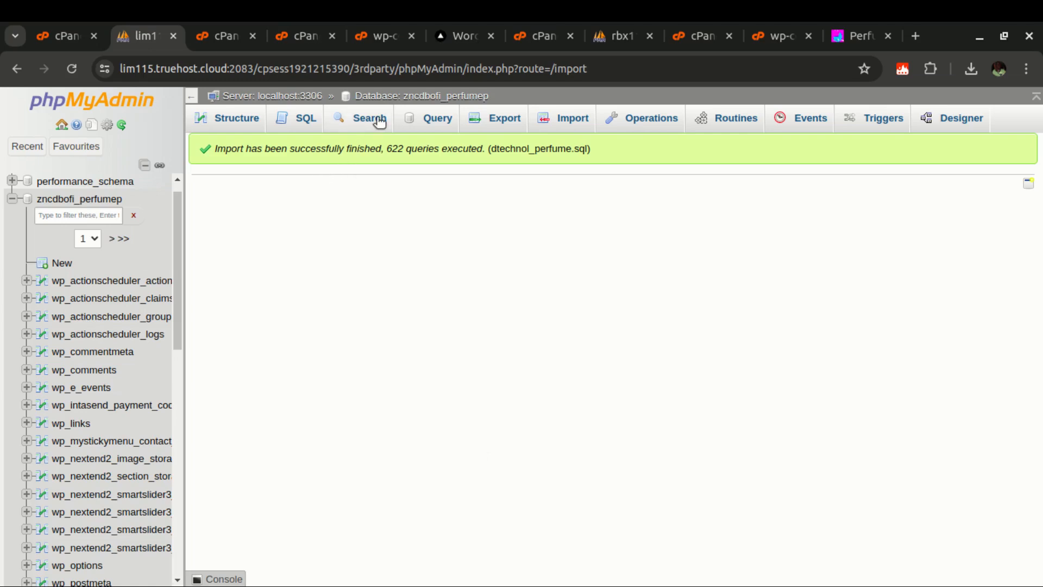
Step: Return to the WordPress installer on perfumeparadiso.co.ke and load its page again without resubmitting the form
{"action": "left_click", "coordinate": [444, 36]}
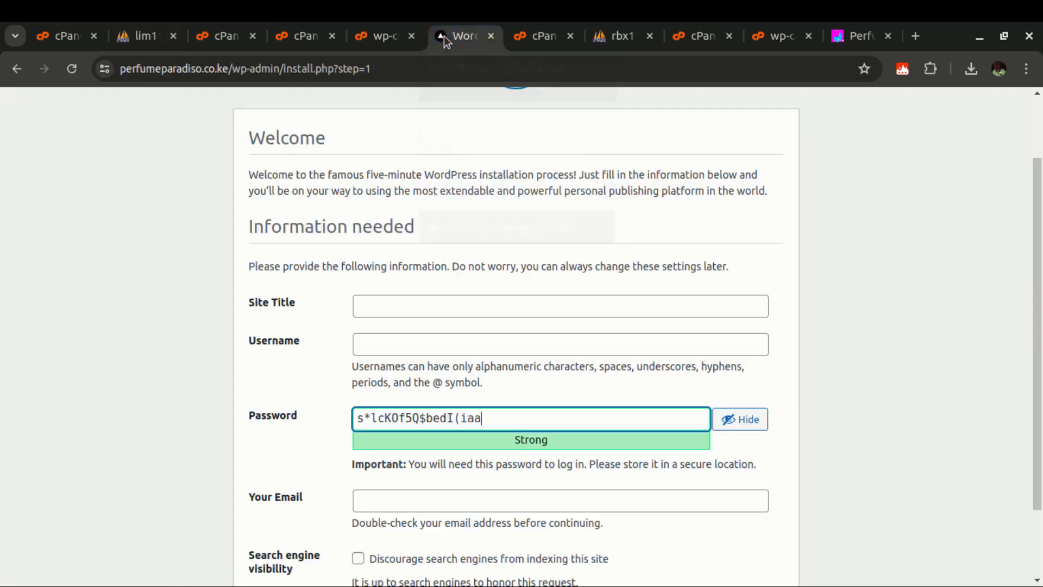
{"action": "left_click", "coordinate": [78, 67]}
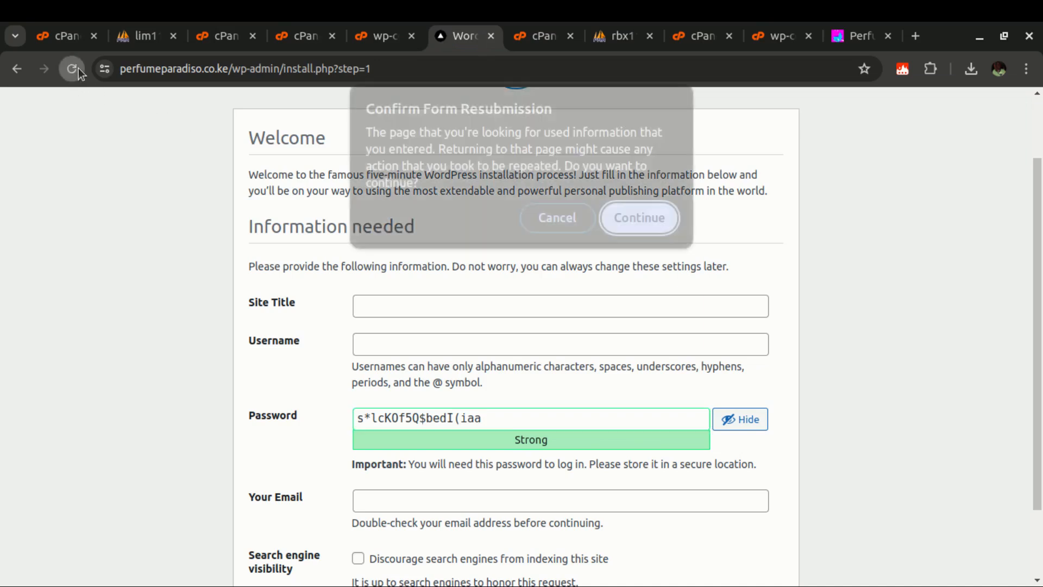
{"action": "left_click", "coordinate": [536, 220]}
{"action": "left_click", "coordinate": [413, 64]}
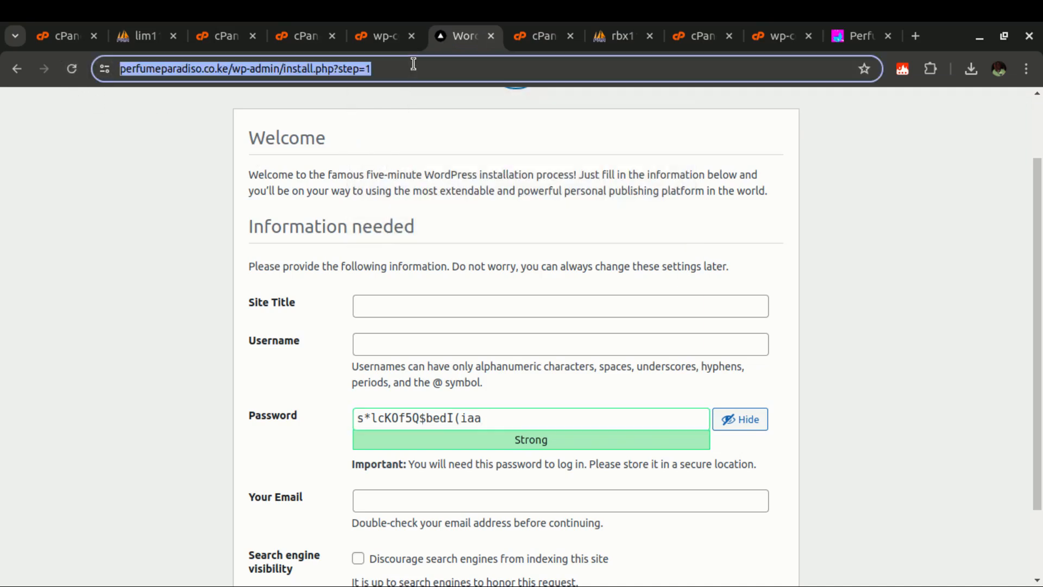
{"action": "key", "text": "Return"}
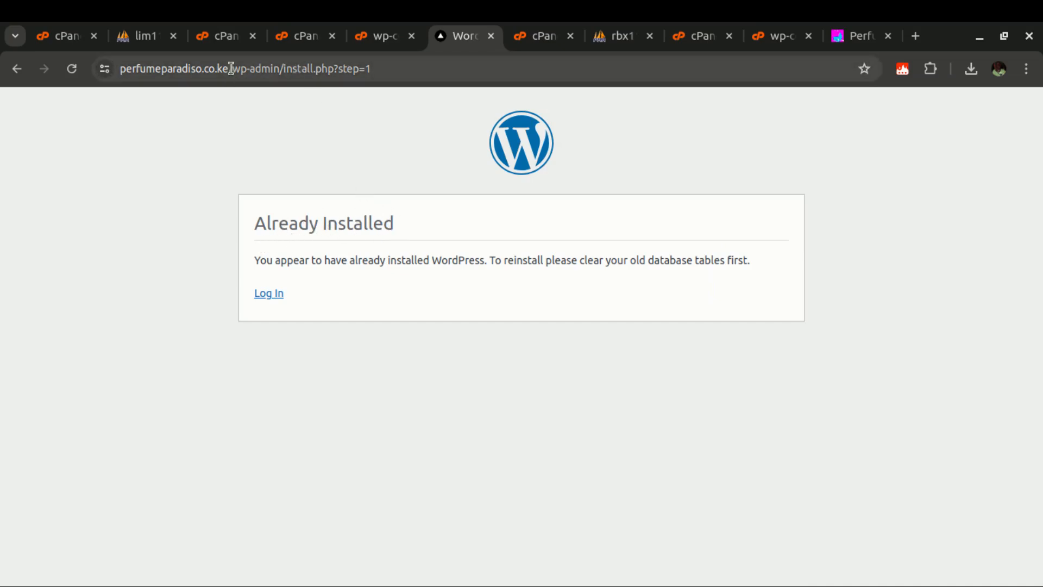
Step: Strip the installer path from the address and open the perfumeparadiso.co.ke home page
{"action": "left_click_drag", "start_coordinate": [231, 69], "coordinate": [463, 69]}
{"action": "key", "text": "BackSpace"}
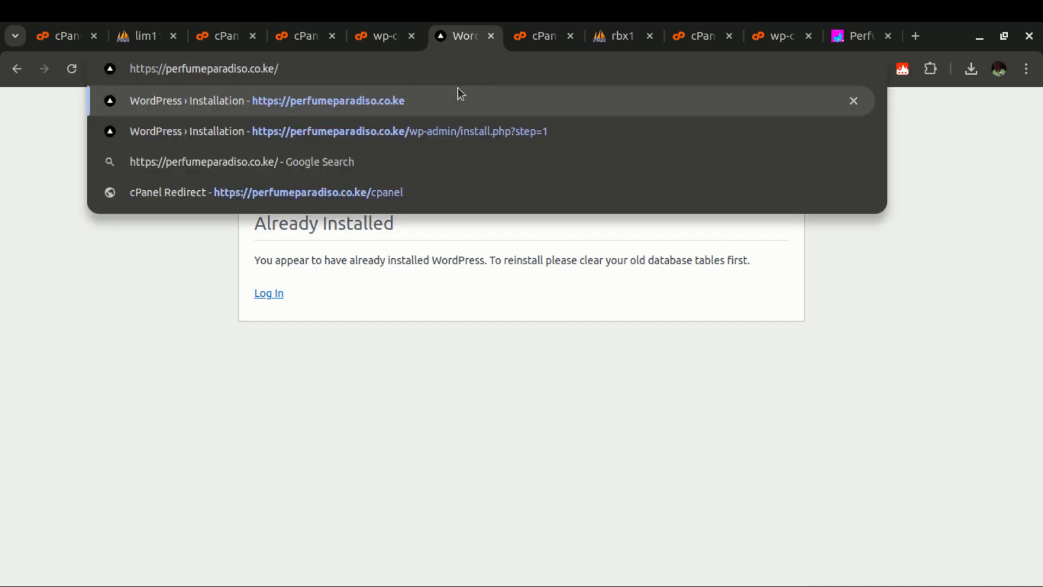
{"action": "key", "text": "Return"}
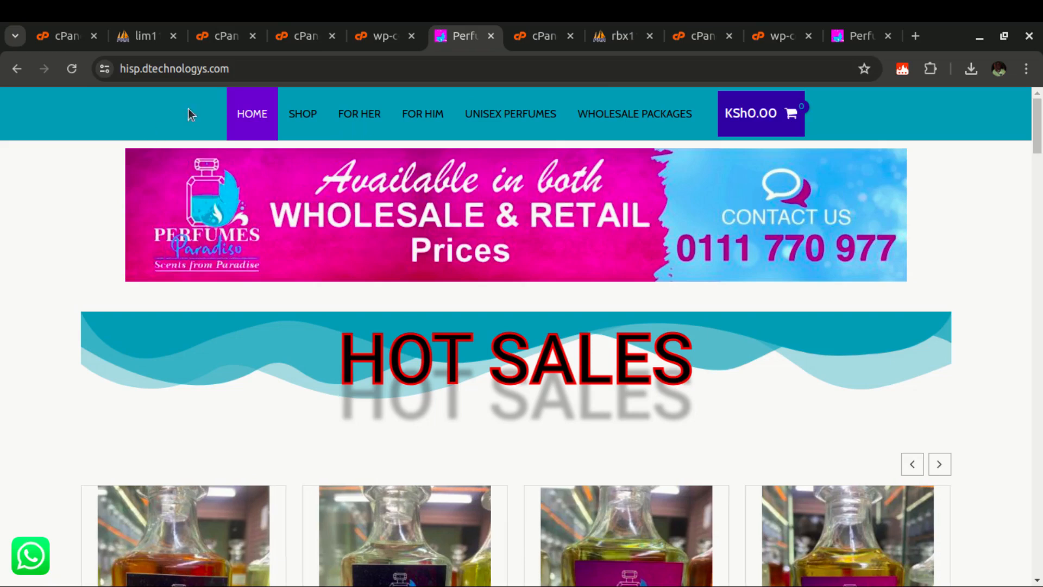
Step: Go back to the installer page and copy the domain perfumeparadiso.co.ke from its address
{"action": "left_click", "coordinate": [17, 70]}
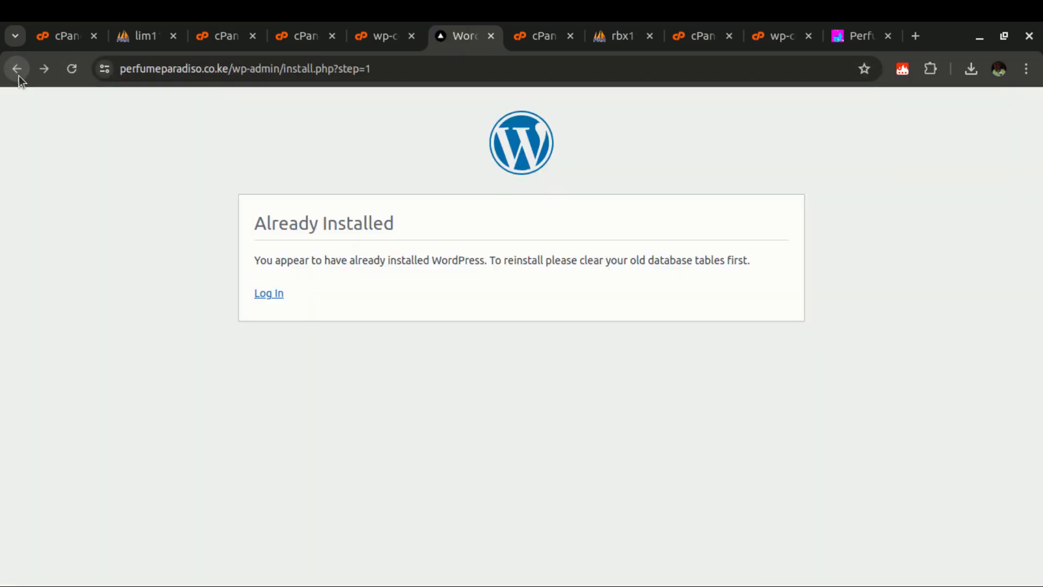
{"action": "left_click", "coordinate": [229, 67]}
{"action": "left_click", "coordinate": [223, 70]}
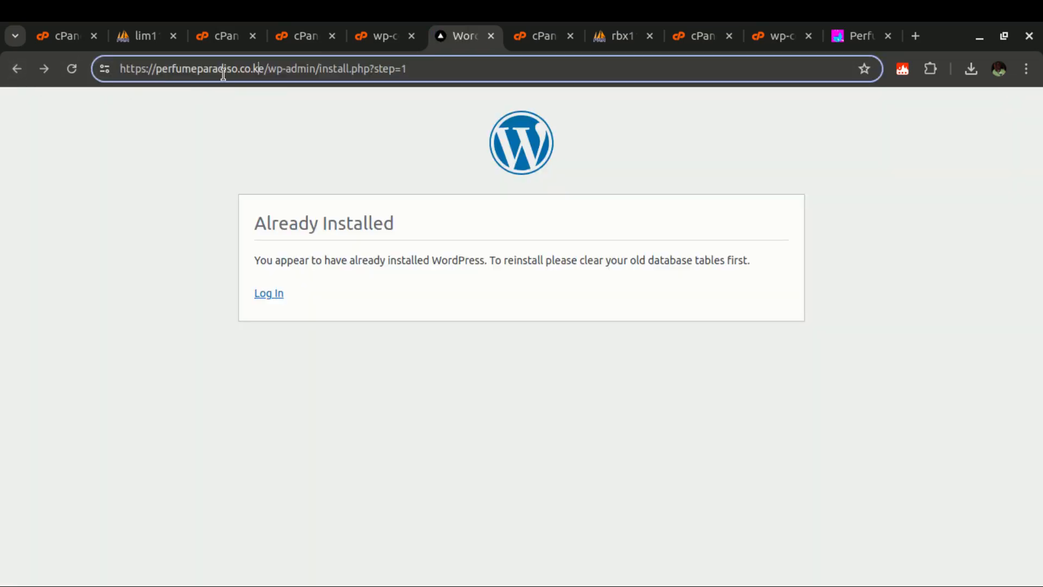
{"action": "left_click", "coordinate": [155, 68], "text": "shift"}
{"action": "key", "text": "ctrl+c"}
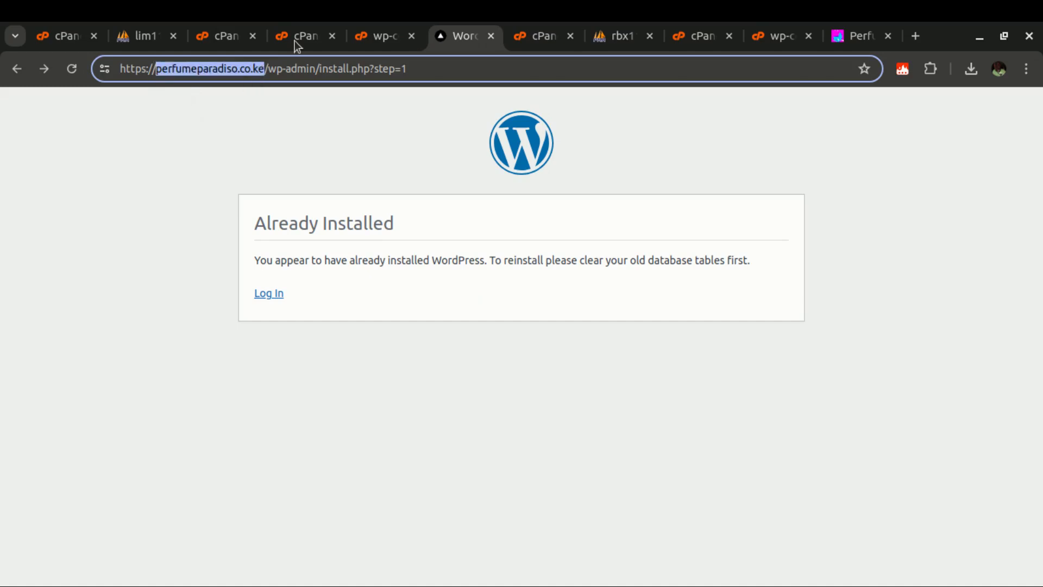
{"action": "left_click", "coordinate": [136, 40]}
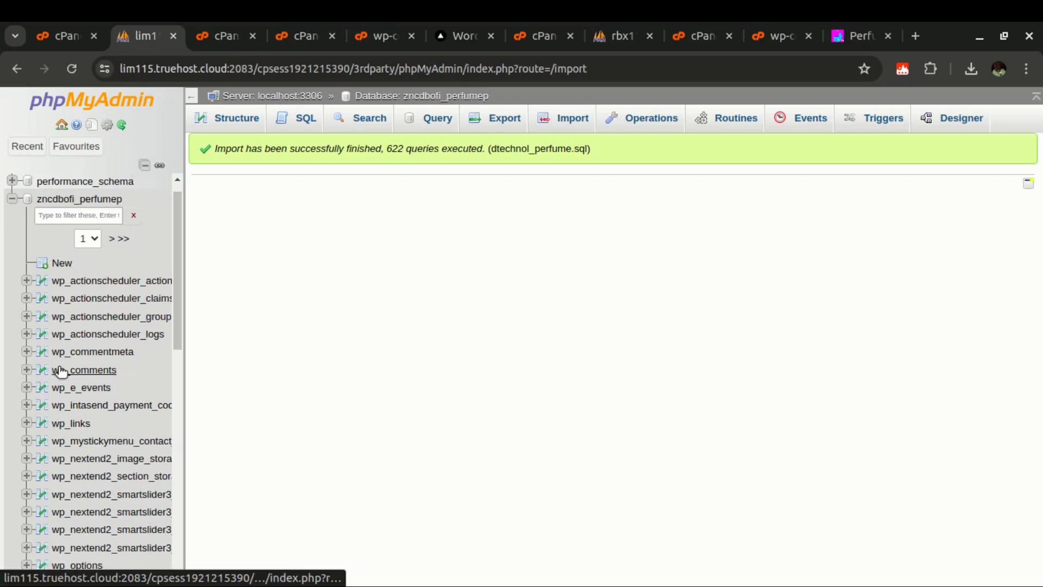
{"action": "scroll", "coordinate": [60, 350], "scroll_direction": "down", "scroll_amount": 3}
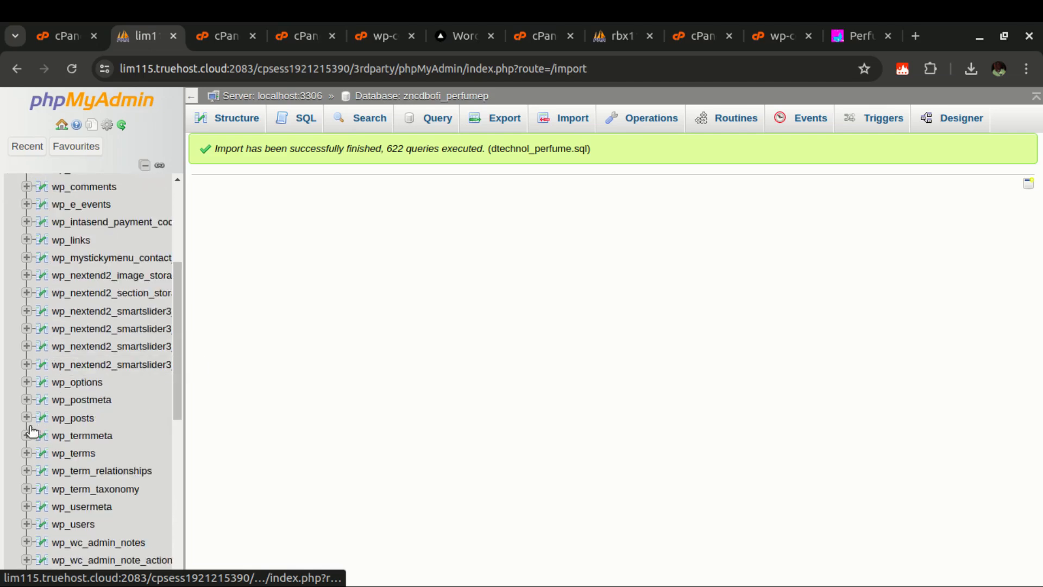
{"action": "left_click", "coordinate": [69, 386]}
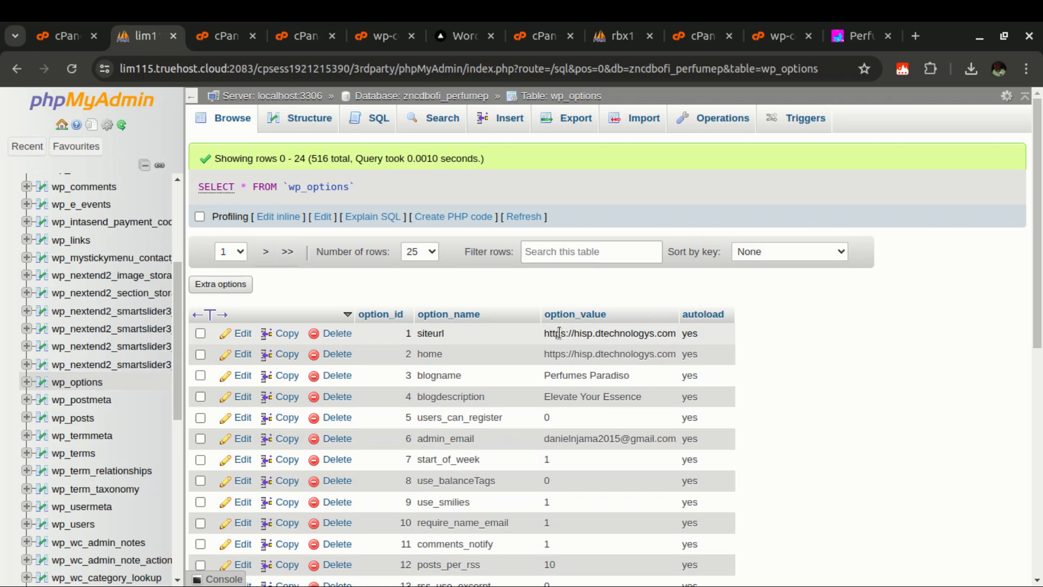
{"action": "left_click", "coordinate": [241, 335]}
{"action": "left_click", "coordinate": [573, 371]}
{"action": "left_click_drag", "start_coordinate": [746, 360], "coordinate": [595, 356]}
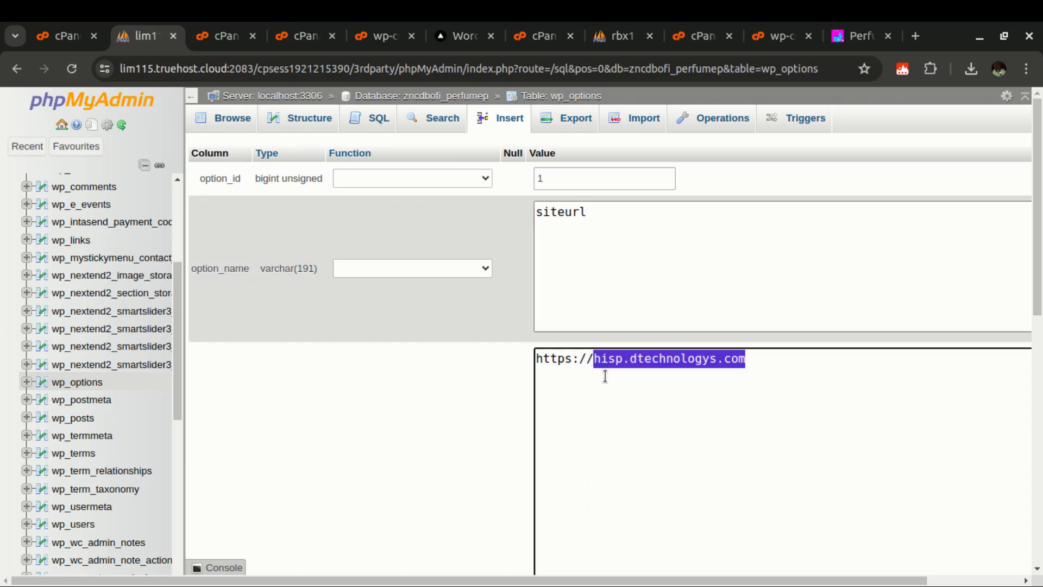
{"action": "key", "text": "ctrl+v"}
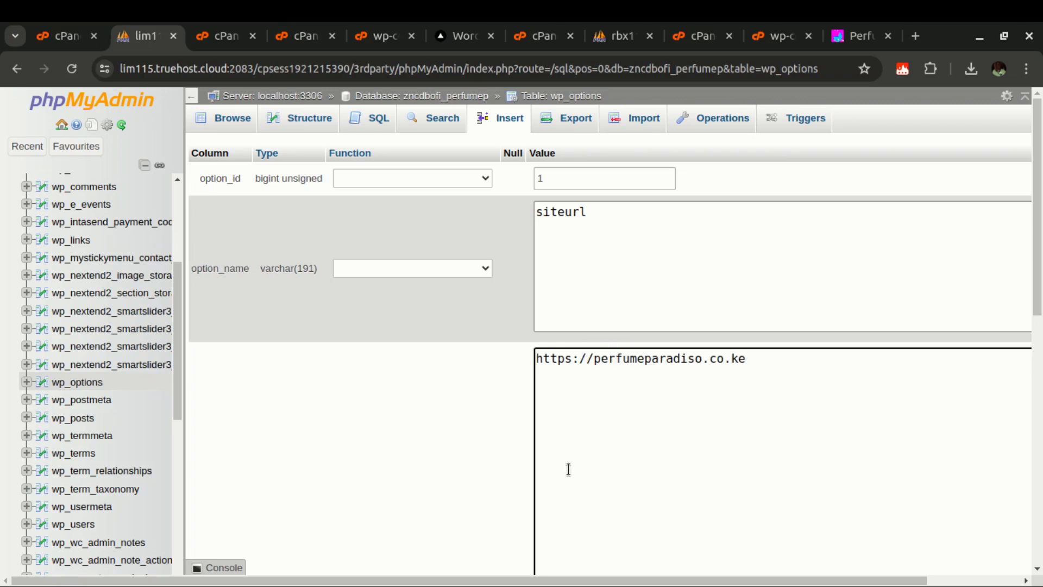
{"action": "scroll", "coordinate": [471, 389], "scroll_direction": "down", "scroll_amount": 8}
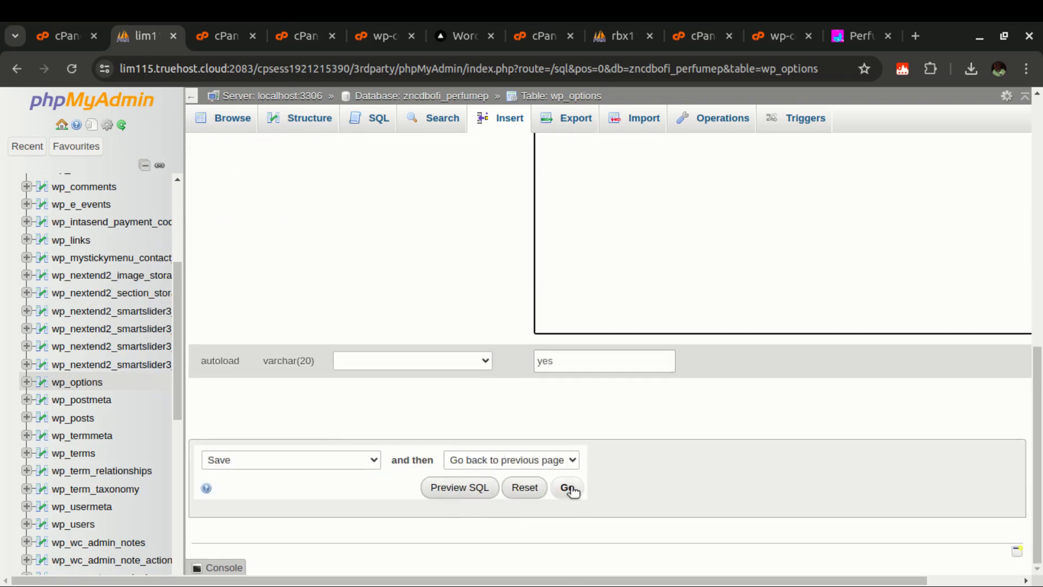
{"action": "left_click", "coordinate": [568, 488]}
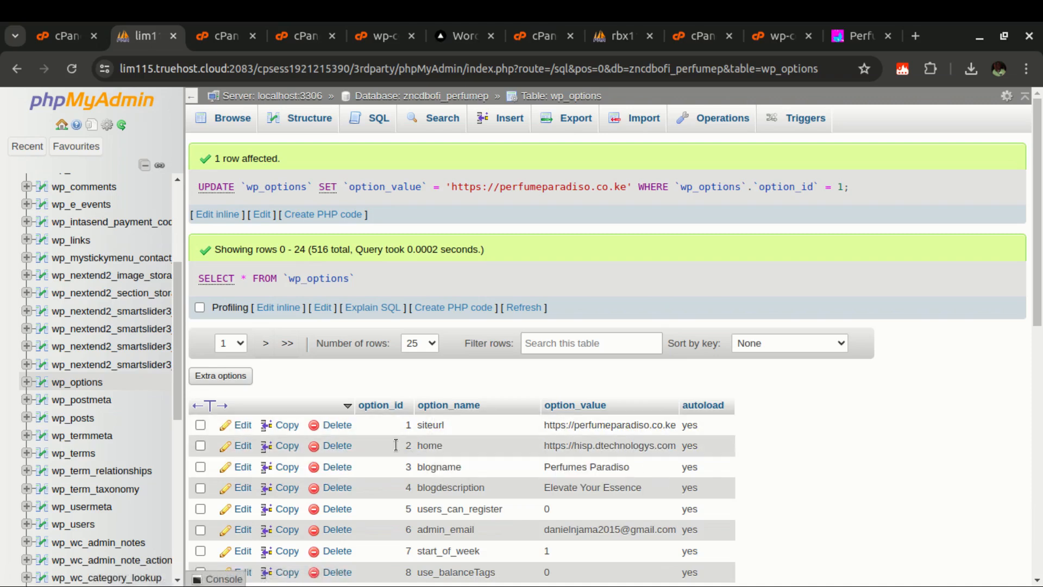
{"action": "left_click", "coordinate": [245, 445]}
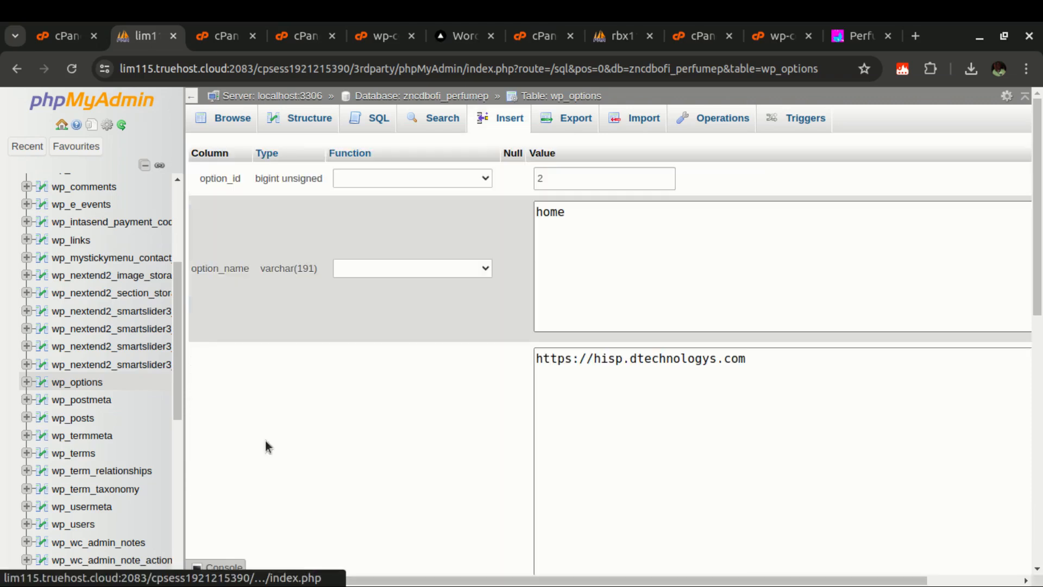
{"action": "left_click", "coordinate": [594, 363]}
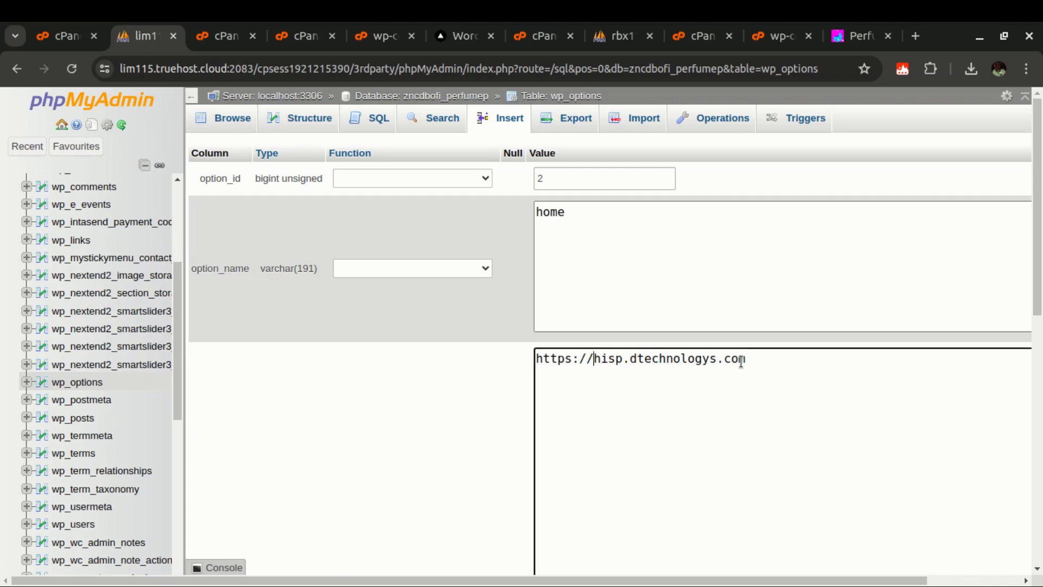
{"action": "left_click", "coordinate": [761, 359], "text": "shift"}
{"action": "type", "text": "perfumeparadise.co.ke"}
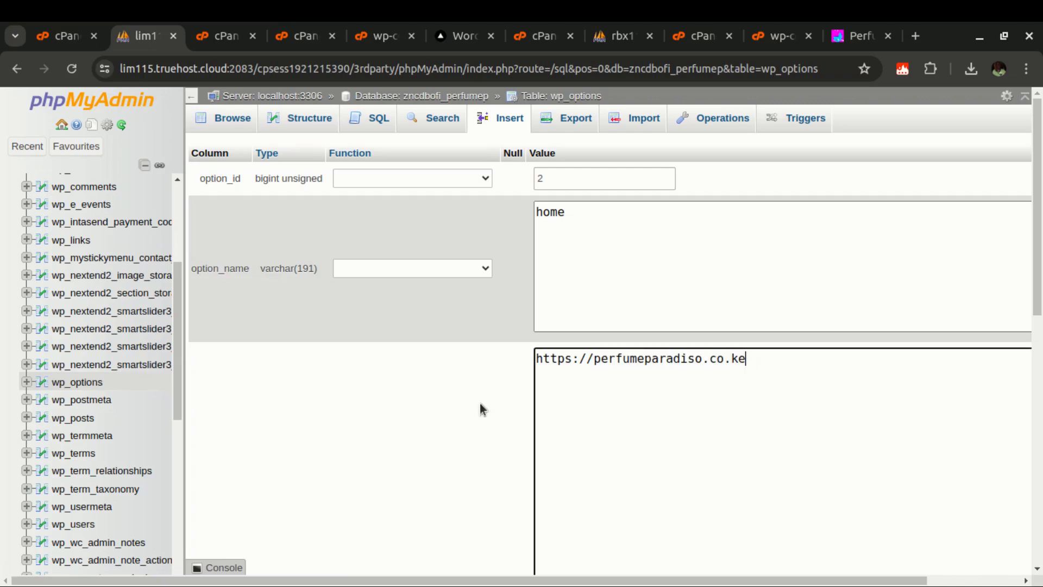
{"action": "scroll", "coordinate": [480, 404], "scroll_direction": "down", "scroll_amount": 5}
{"action": "left_click", "coordinate": [567, 488]}
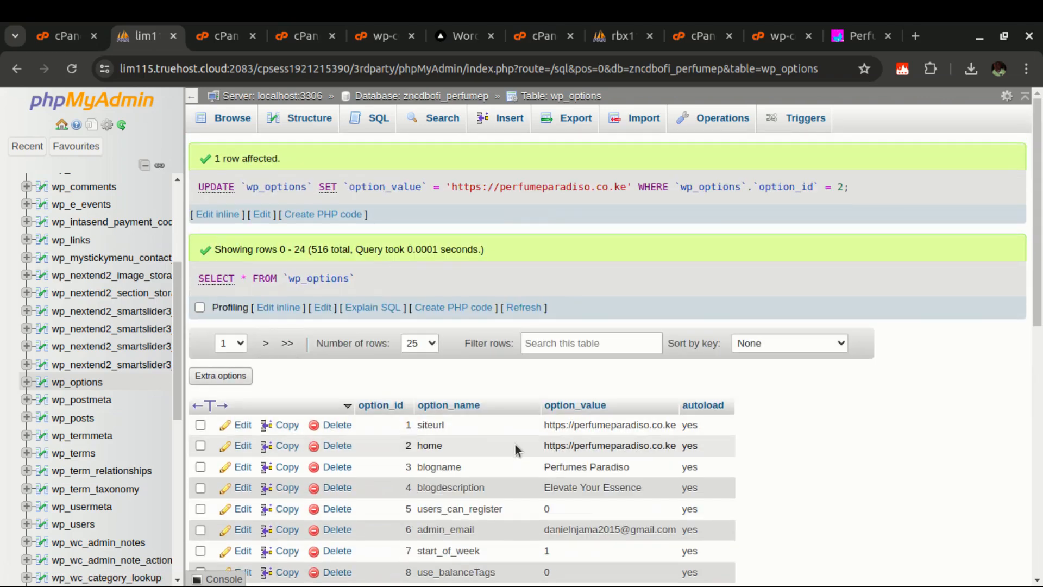
{"action": "left_click", "coordinate": [442, 36]}
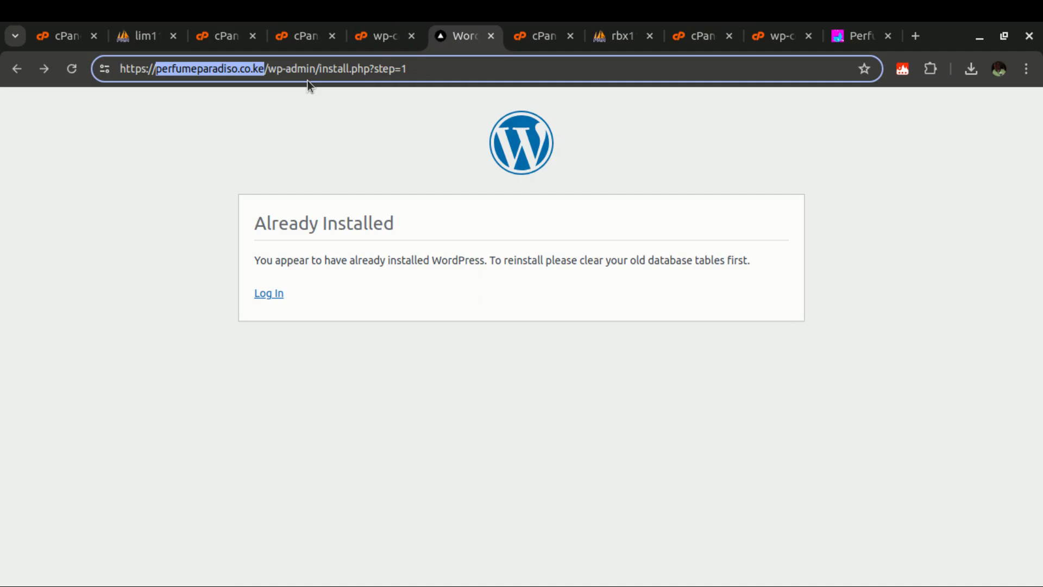
{"action": "key", "text": "Right"}
{"action": "key", "text": "shift+End"}
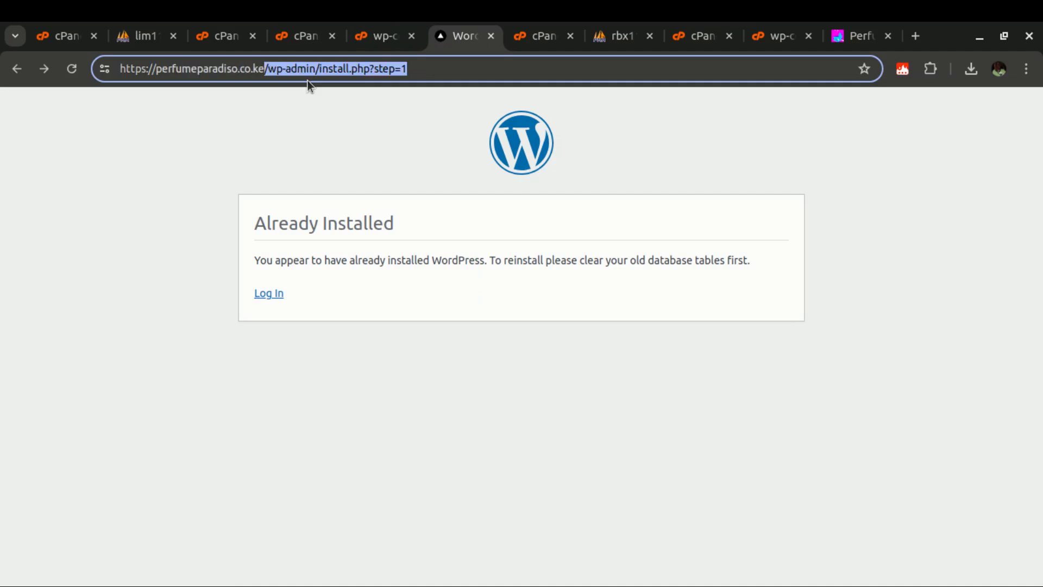
{"action": "key", "text": "BackSpace"}
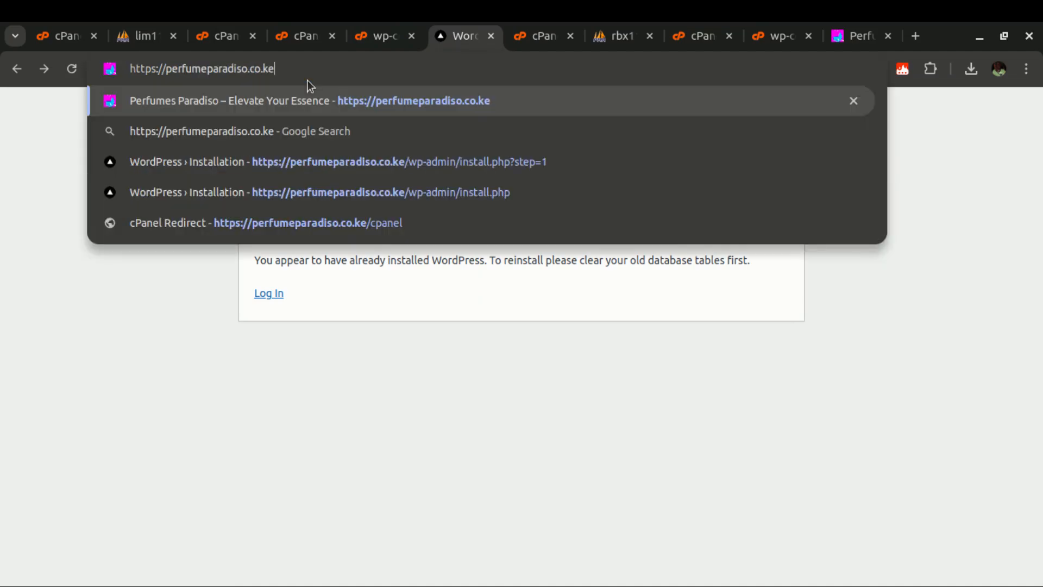
{"action": "key", "text": "Return"}
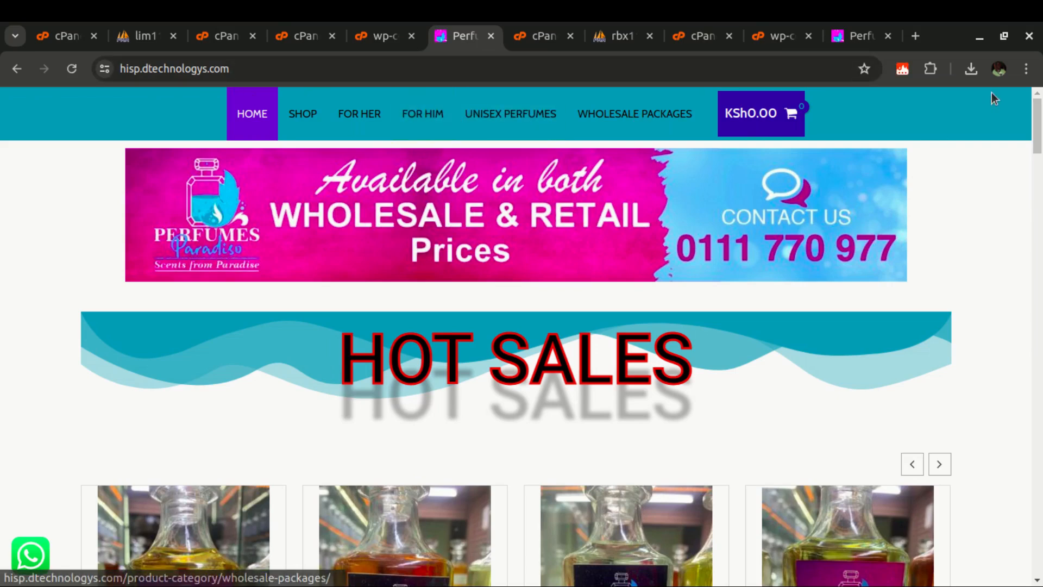
Step: Load perfumeparadiso.co.ke in a private browsing window to check the migrated site, then close that window
{"action": "left_click", "coordinate": [1026, 68]}
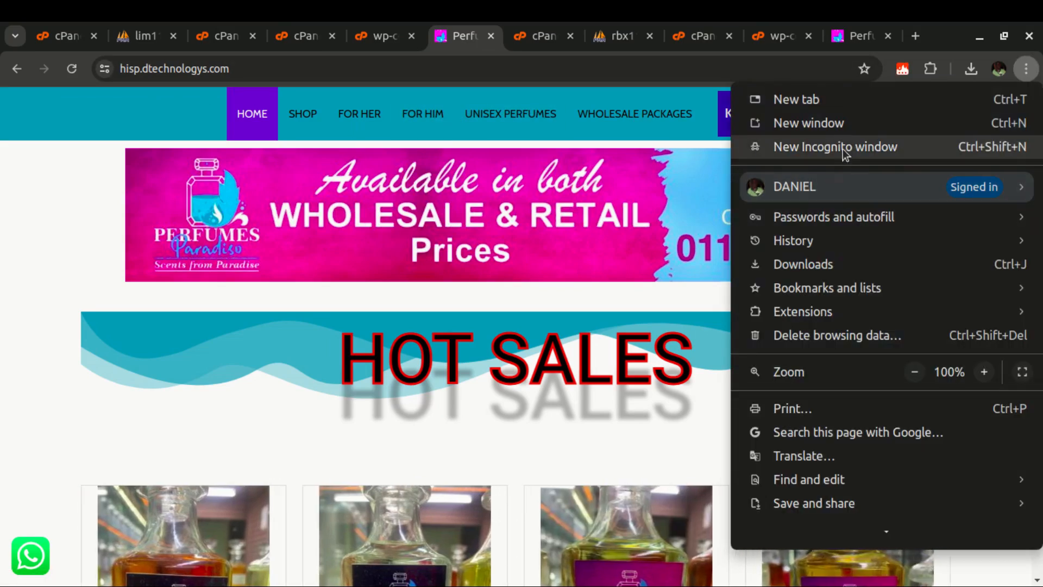
{"action": "left_click", "coordinate": [839, 151]}
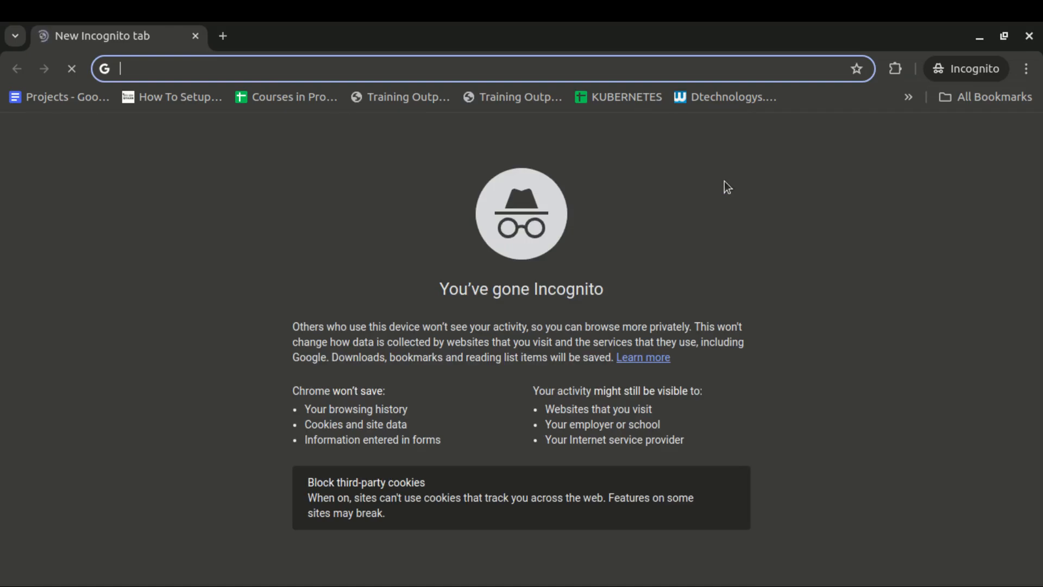
{"action": "type", "text": "perfumeparadiso.co.ke"}
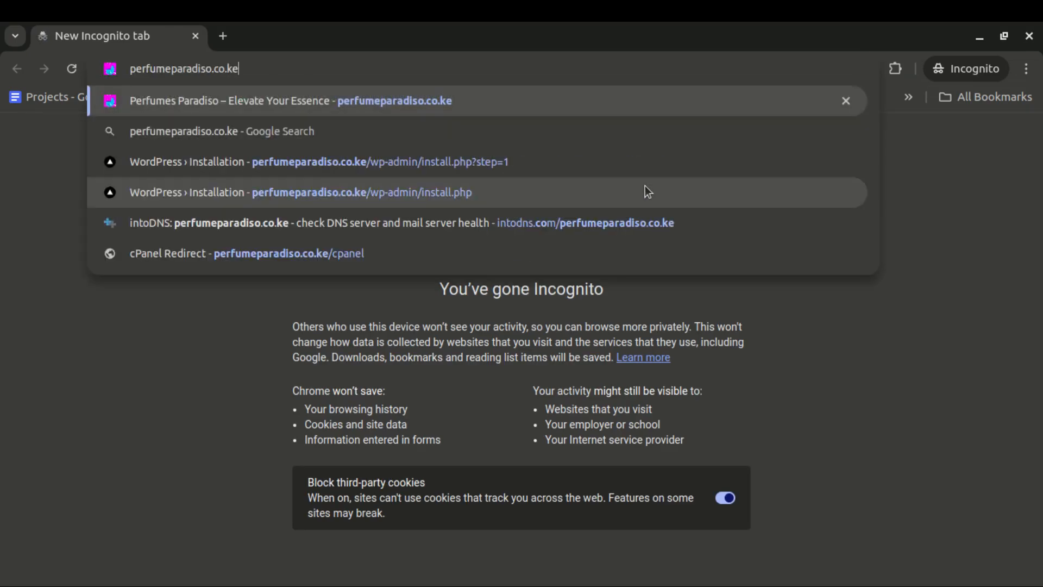
{"action": "key", "text": "Return"}
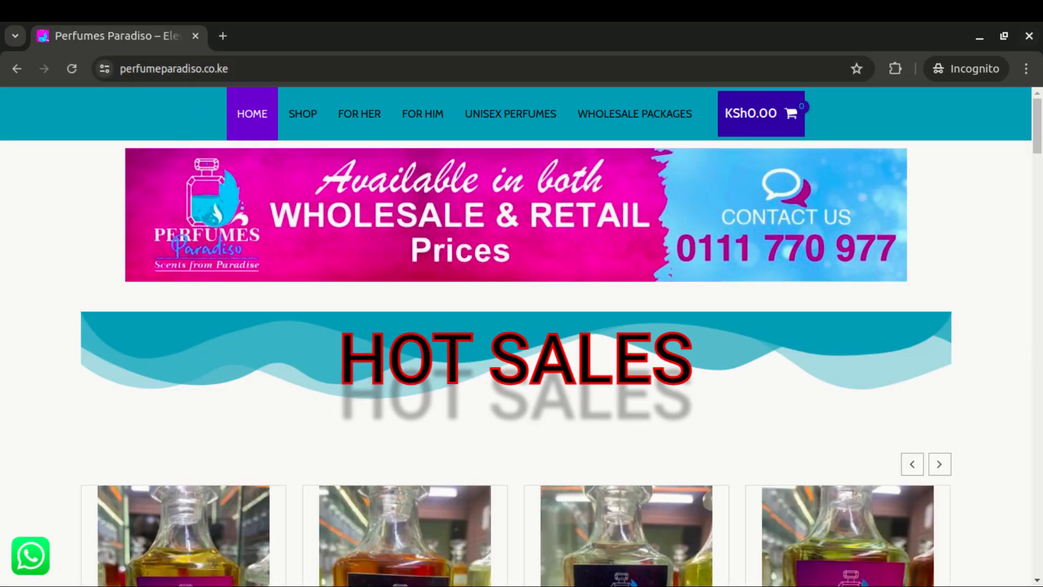
{"action": "left_click", "coordinate": [1029, 36]}
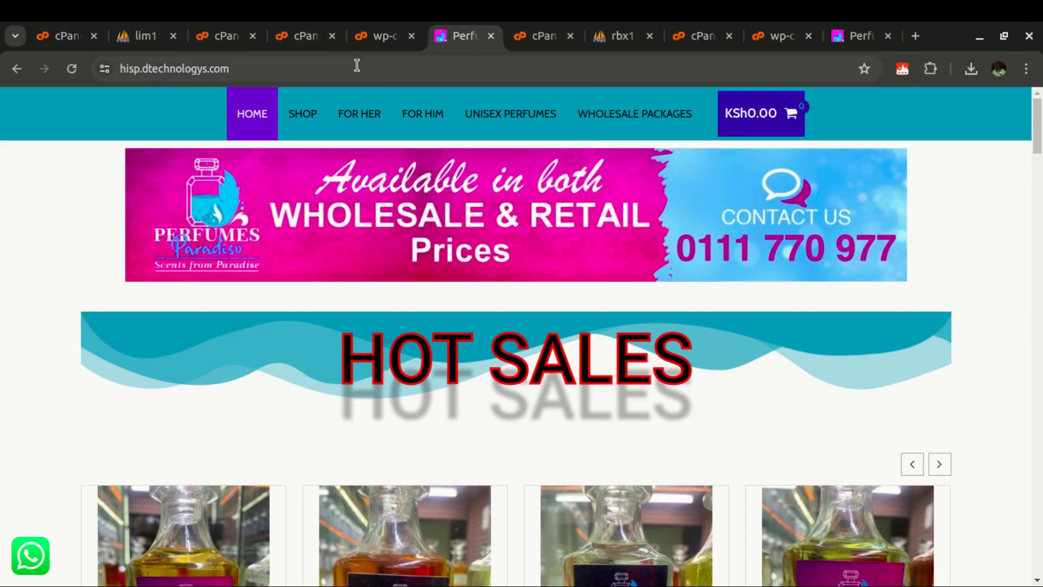
{"action": "left_click", "coordinate": [491, 36]}
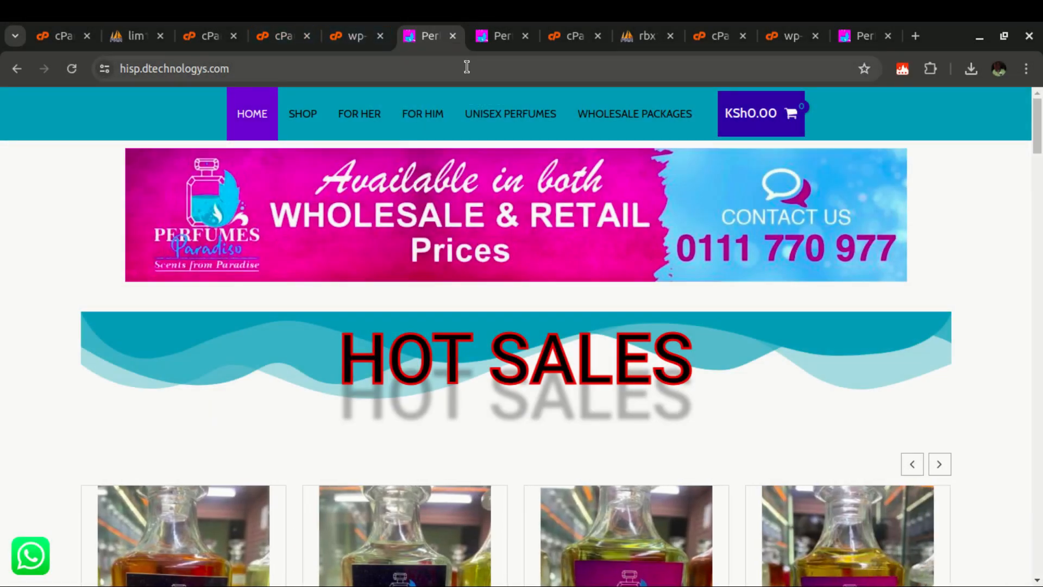
Step: Return to the new host's cPanel, search its tools for "soft" and open Softaculous WordPress management
{"action": "left_click", "coordinate": [56, 38]}
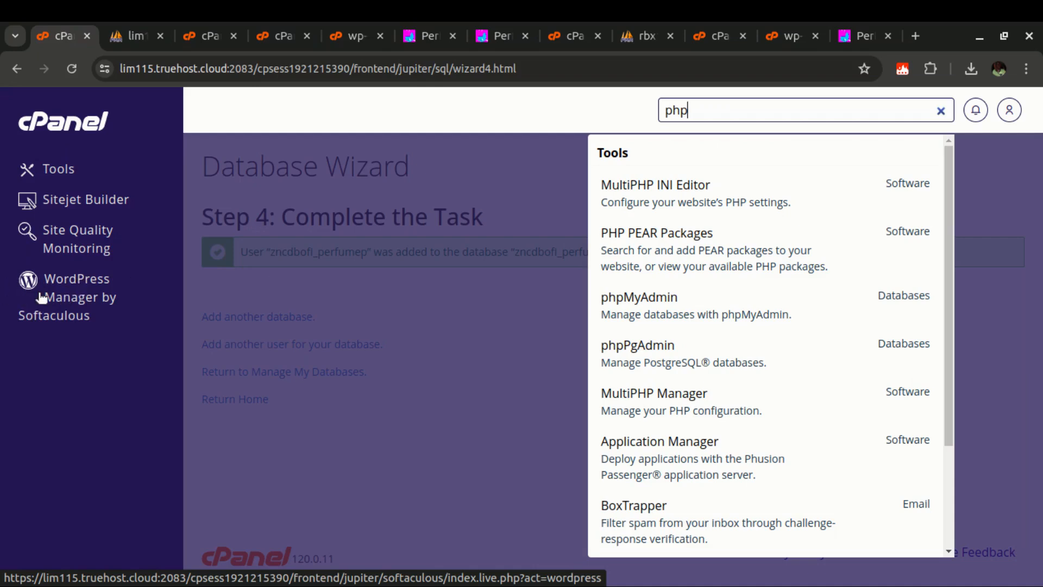
{"action": "double_click", "coordinate": [690, 102]}
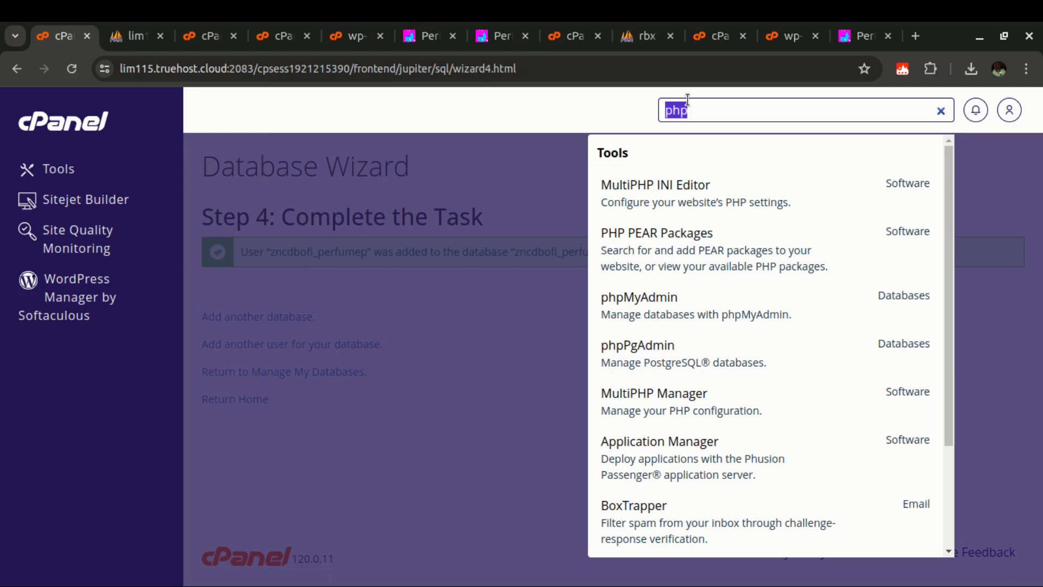
{"action": "type", "text": "soft"}
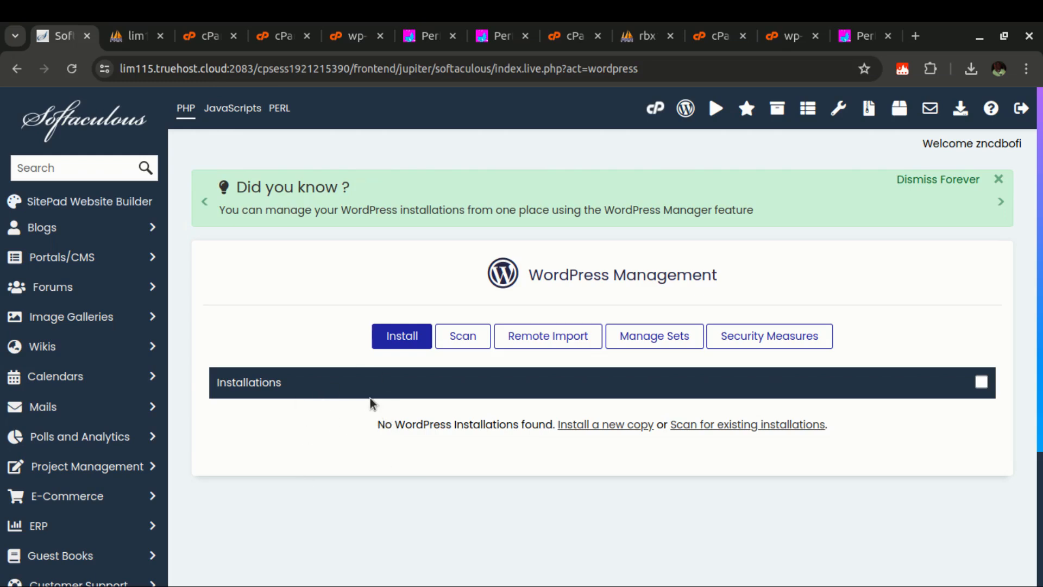
Step: Scan the account for manual WordPress installations, import them into Softaculous and return to WordPress management
{"action": "left_click", "coordinate": [459, 340]}
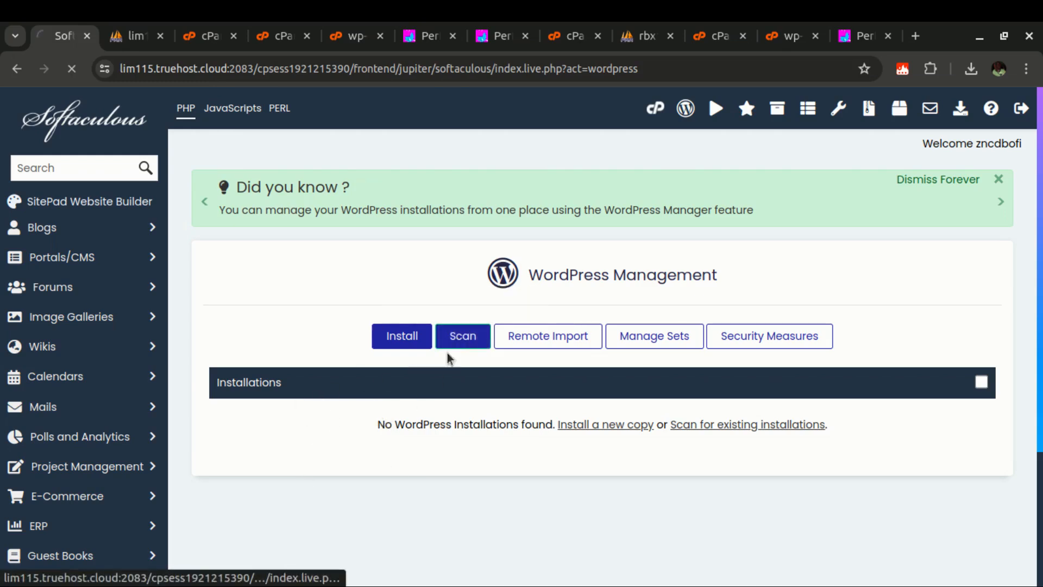
{"action": "left_click", "coordinate": [583, 384]}
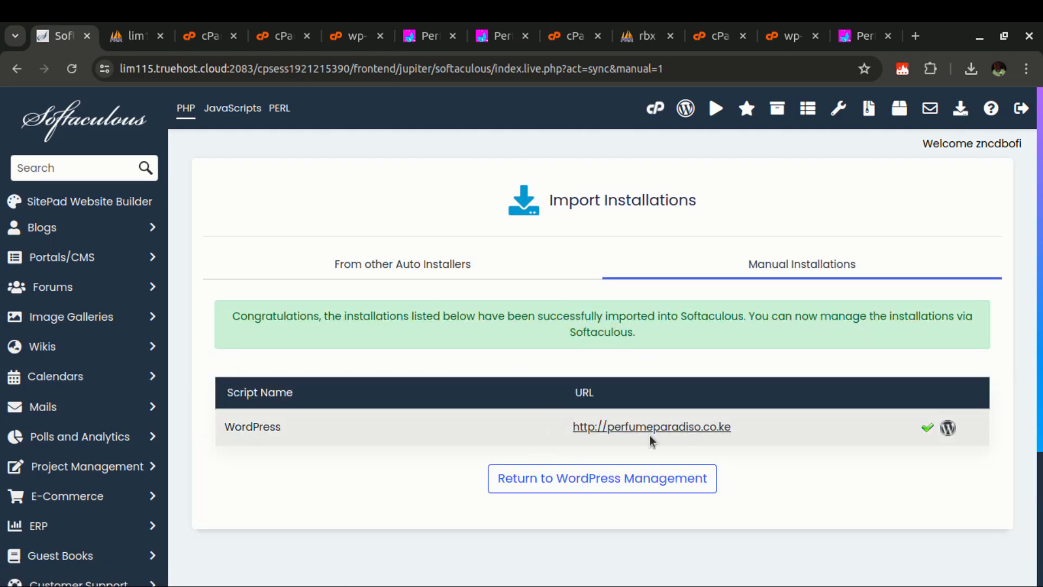
{"action": "left_click", "coordinate": [566, 482]}
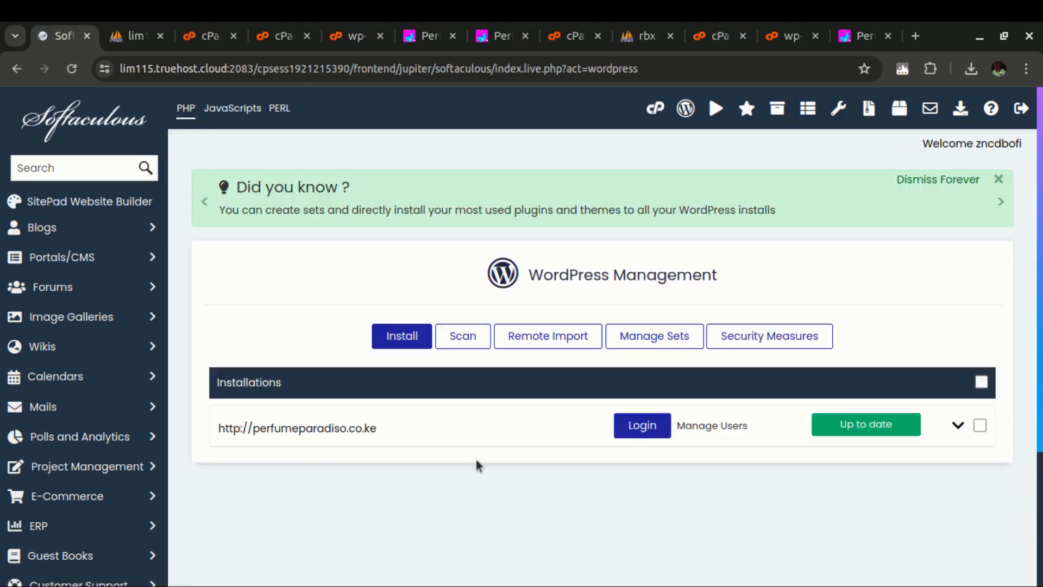
Step: Compare the installation's listed URL with the siteurl and home values in the wp_options table
{"action": "scroll", "coordinate": [441, 418], "scroll_direction": "down", "scroll_amount": 2}
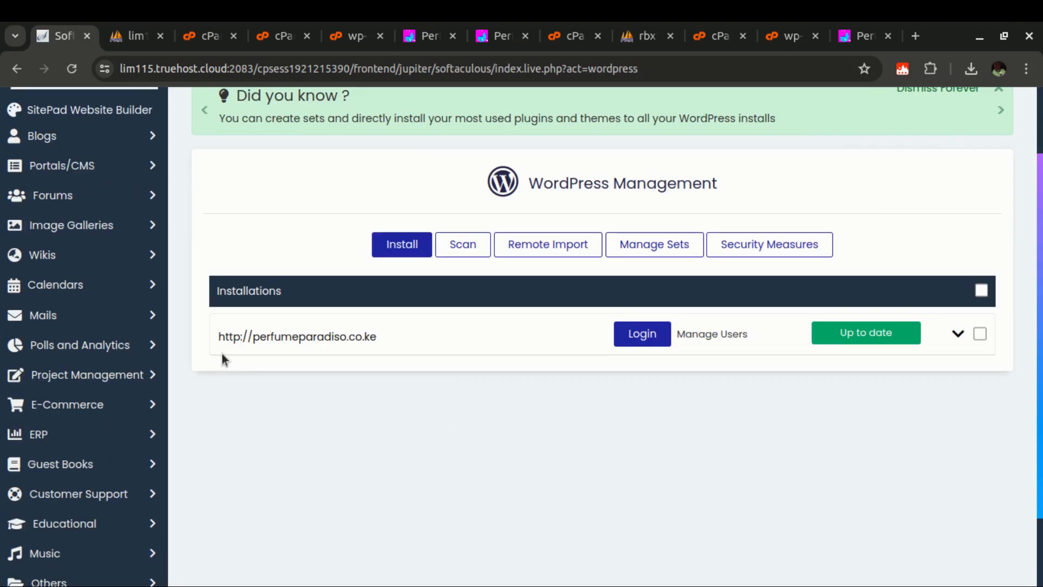
{"action": "left_click", "coordinate": [131, 37]}
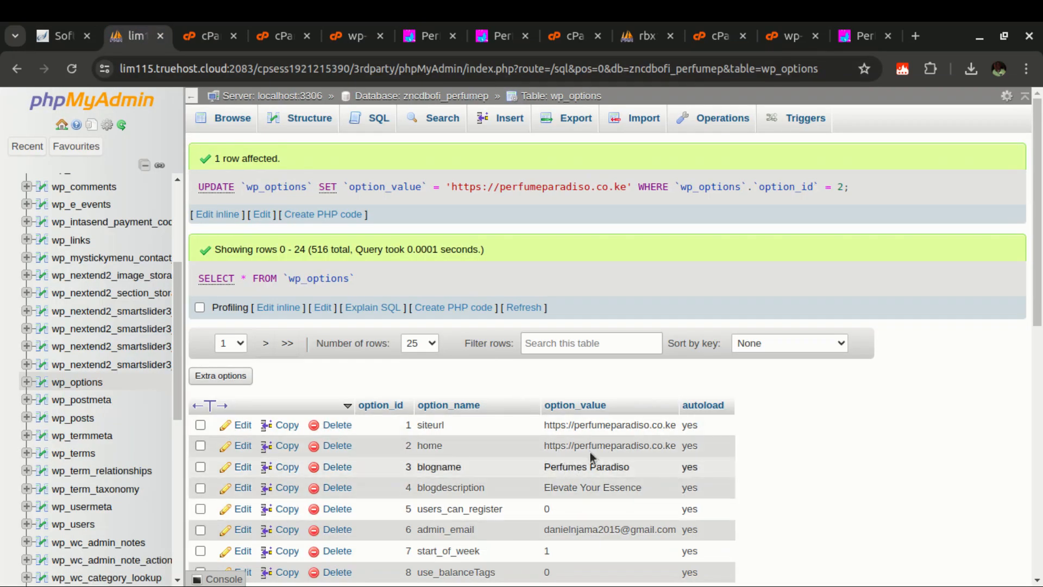
{"action": "left_click", "coordinate": [59, 36]}
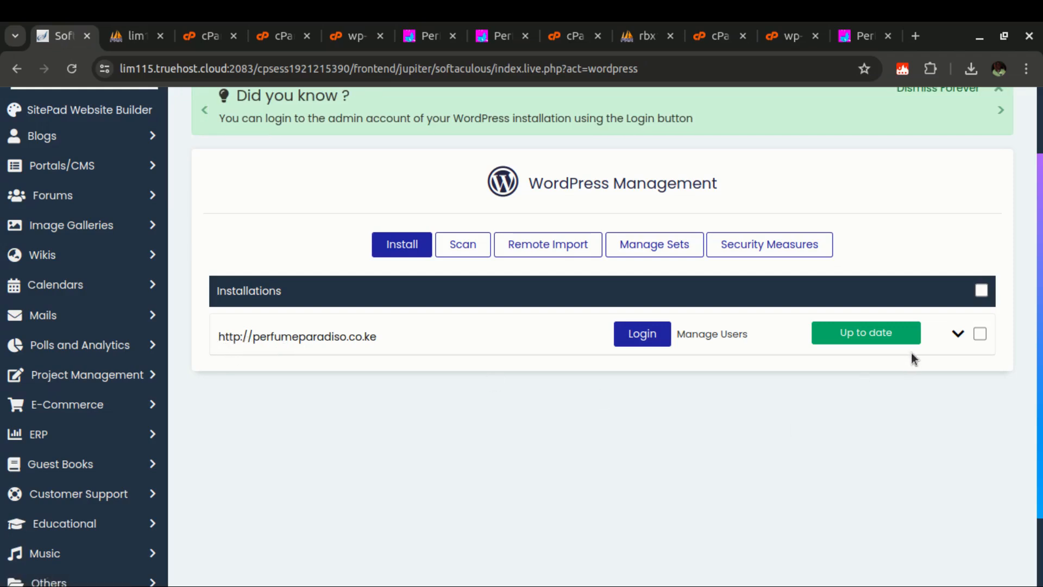
{"action": "left_click", "coordinate": [958, 333]}
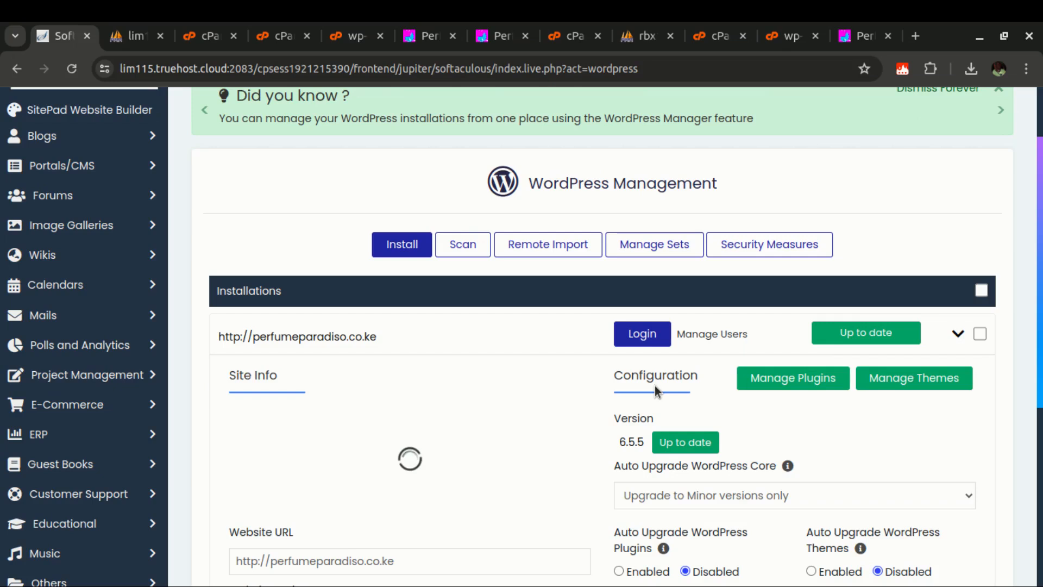
{"action": "scroll", "coordinate": [654, 386], "scroll_direction": "down", "scroll_amount": 3}
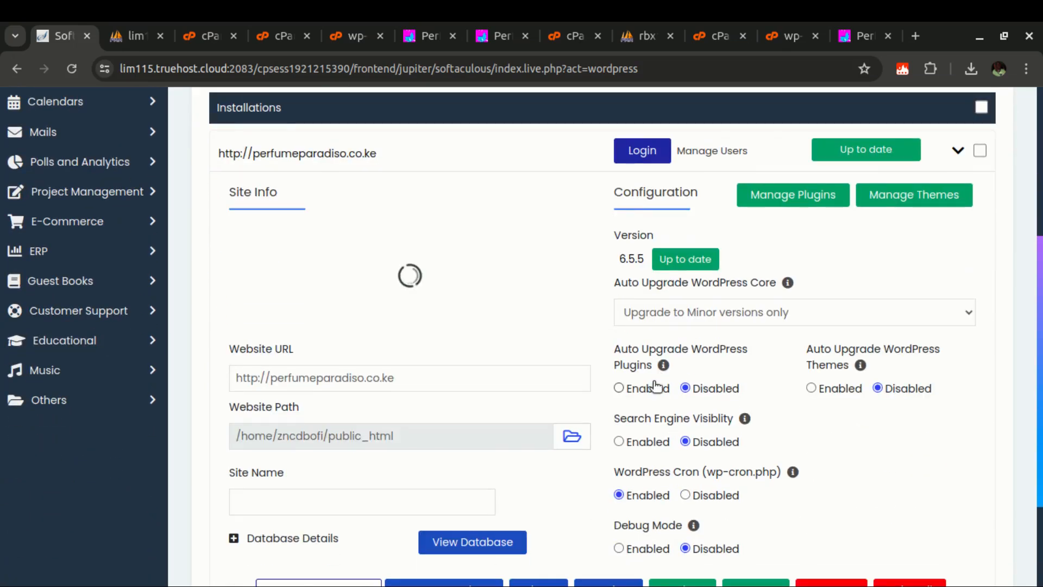
{"action": "scroll", "coordinate": [559, 369], "scroll_direction": "down", "scroll_amount": 2}
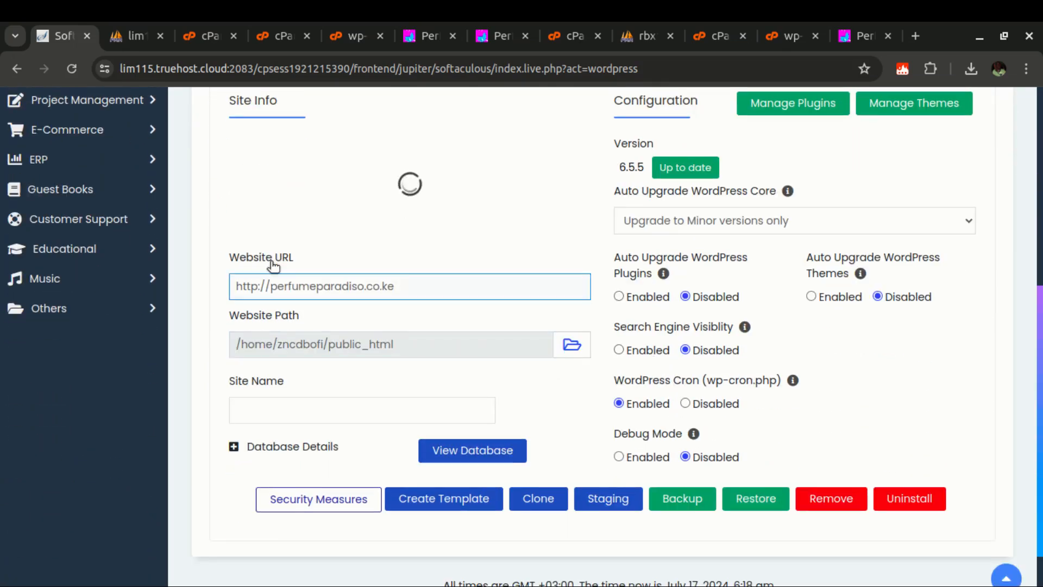
{"action": "scroll", "coordinate": [260, 381], "scroll_direction": "down", "scroll_amount": 4}
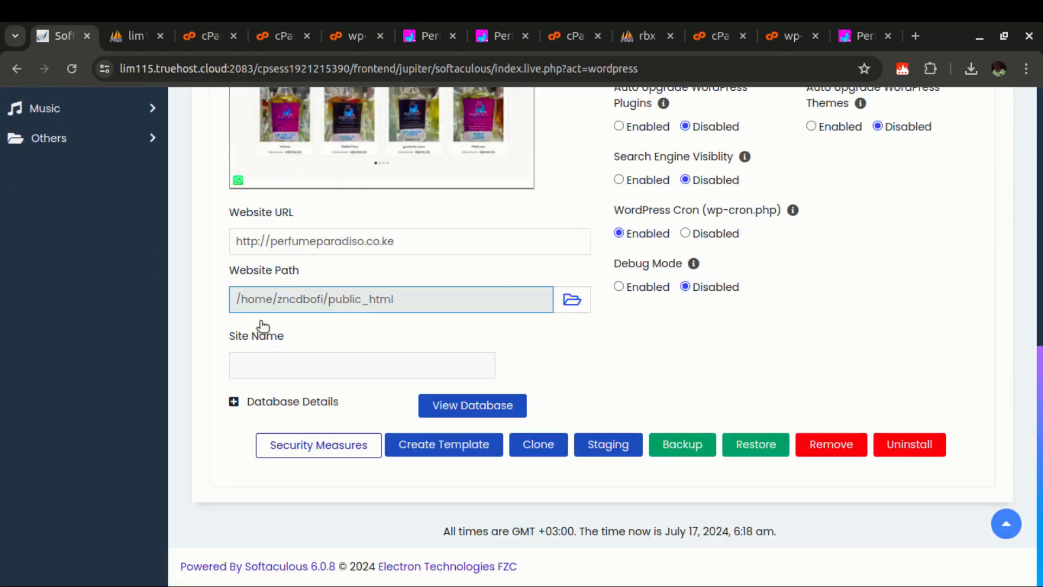
{"action": "left_click", "coordinate": [255, 239]}
{"action": "type", "text": "s"}
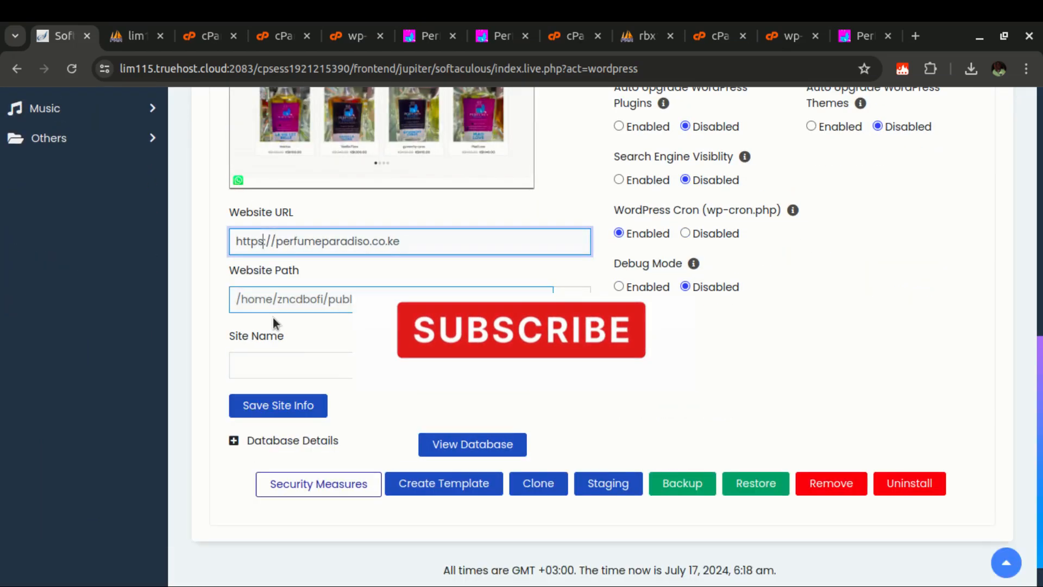
{"action": "scroll", "coordinate": [283, 342], "scroll_direction": "down", "scroll_amount": 1}
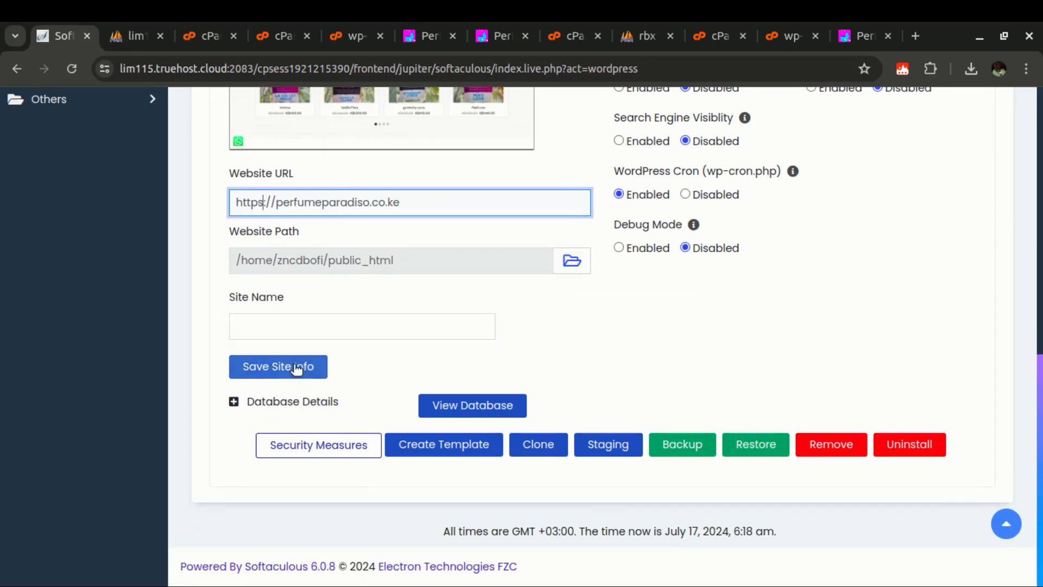
{"action": "left_click", "coordinate": [296, 366]}
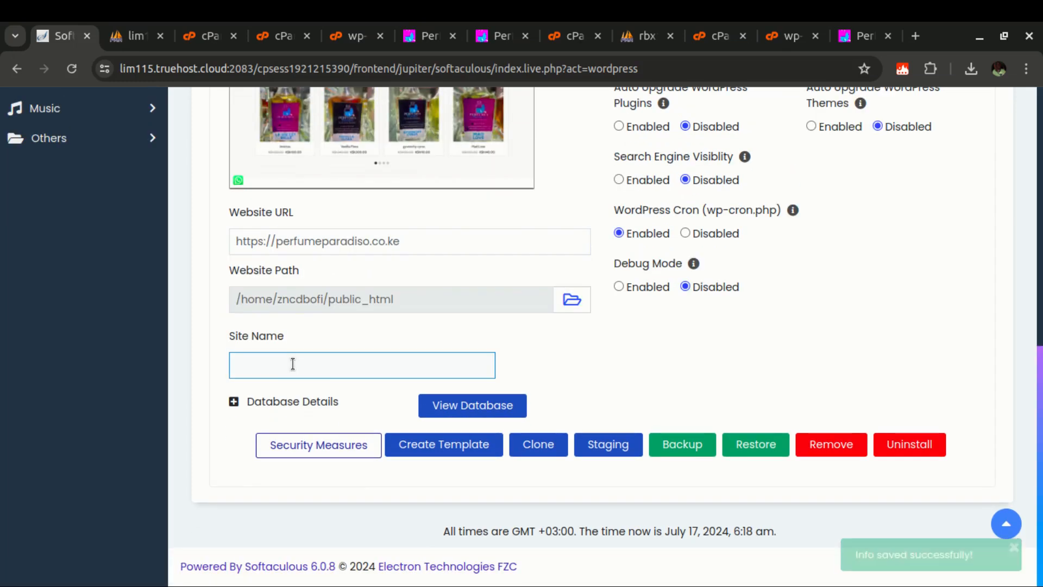
Step: Scan again for manual WordPress installations and return to the WordPress management list
{"action": "scroll", "coordinate": [372, 342], "scroll_direction": "up", "scroll_amount": 9}
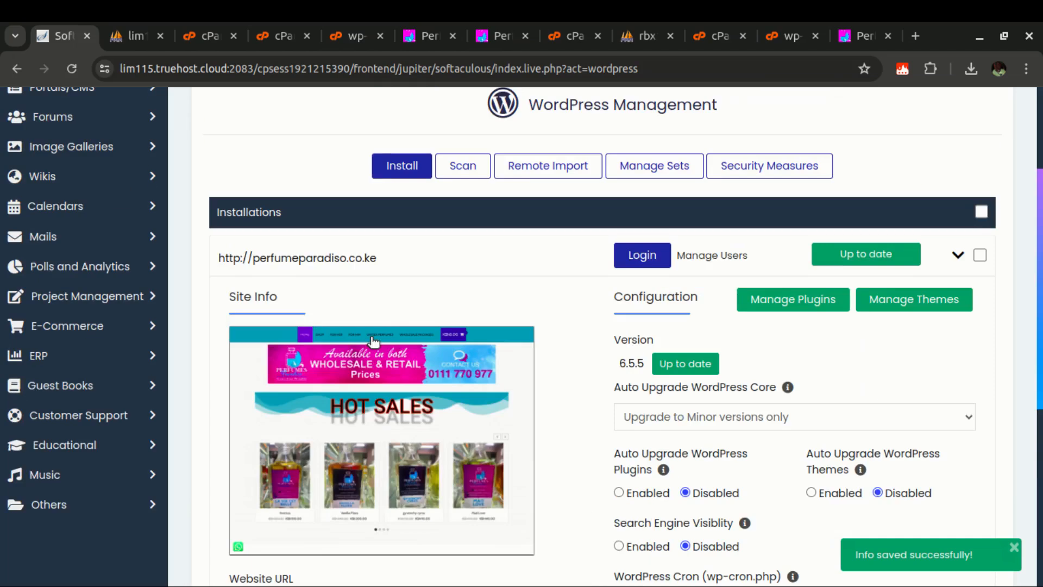
{"action": "left_click", "coordinate": [463, 337]}
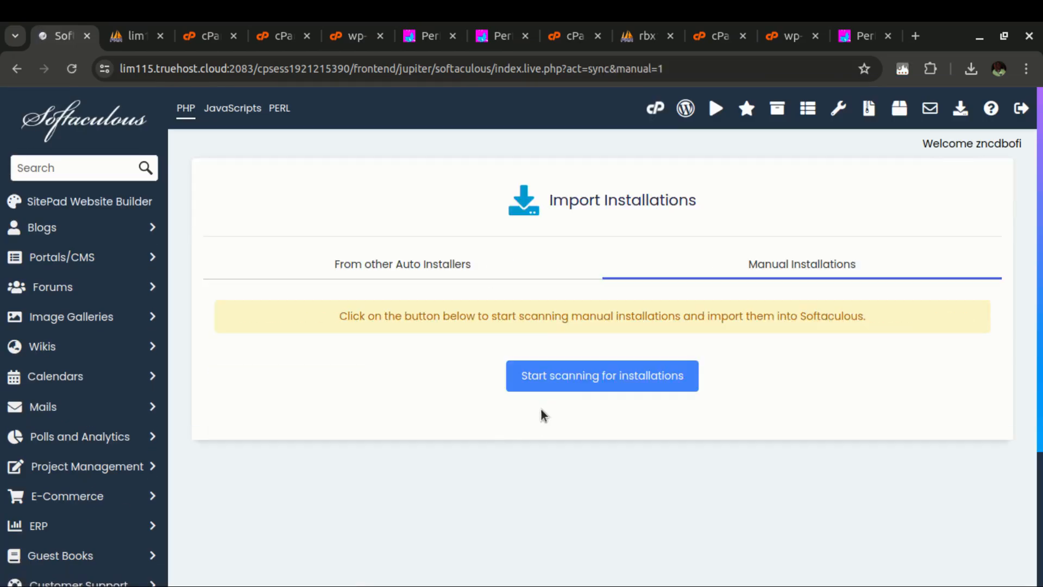
{"action": "left_click", "coordinate": [584, 387]}
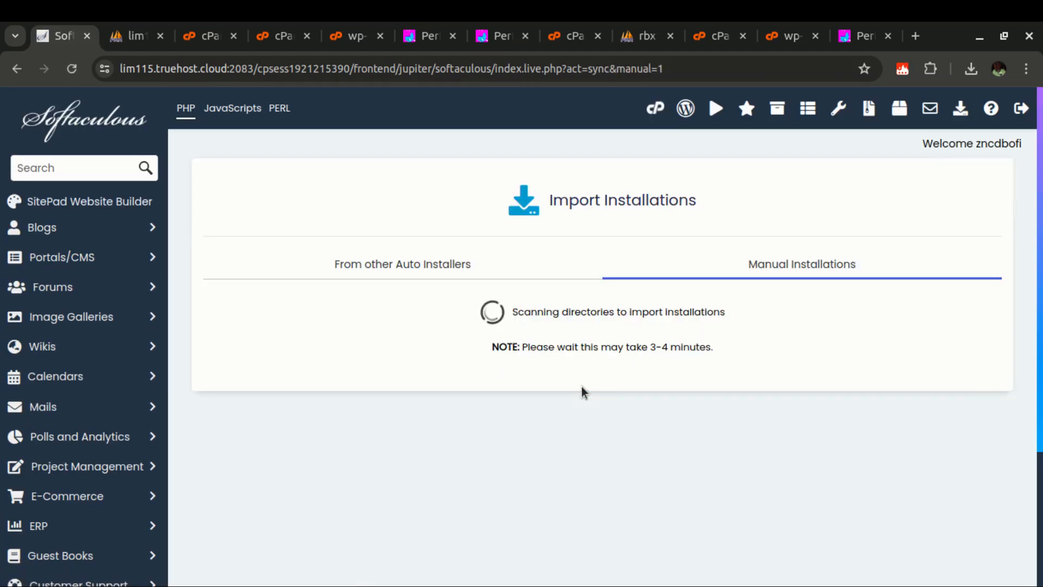
{"action": "left_click", "coordinate": [565, 370]}
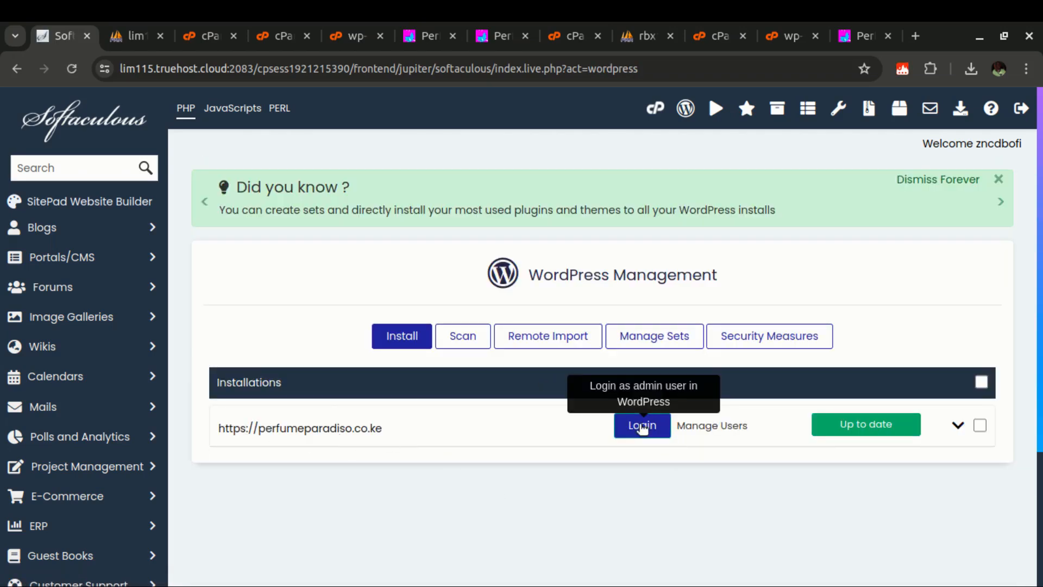
Step: Log in to the perfumeparadiso.co.ke WordPress admin from Softaculous and check the address of the open store homepage against it
{"action": "left_click", "coordinate": [642, 425]}
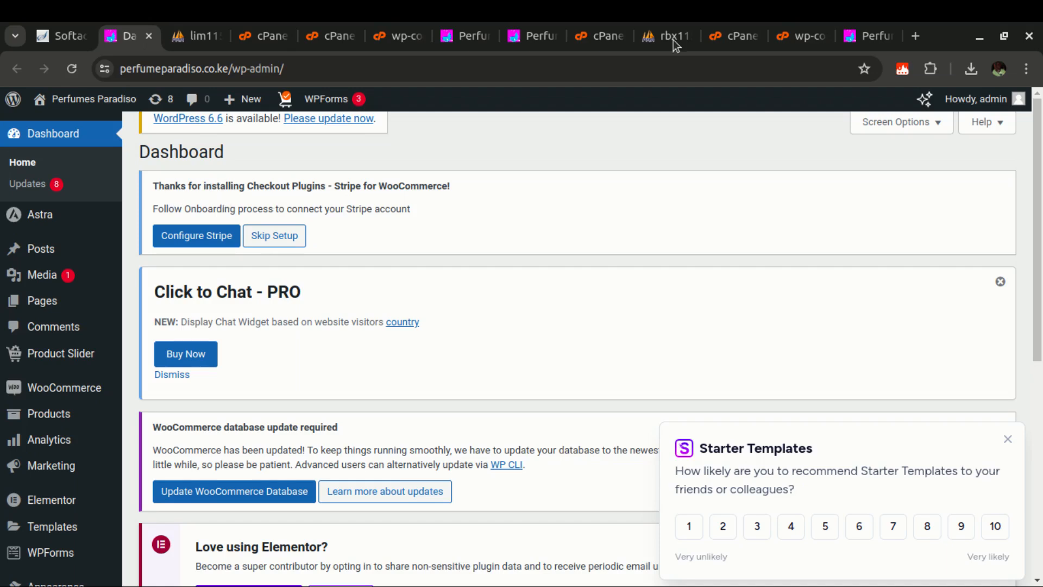
{"action": "left_click", "coordinate": [853, 37]}
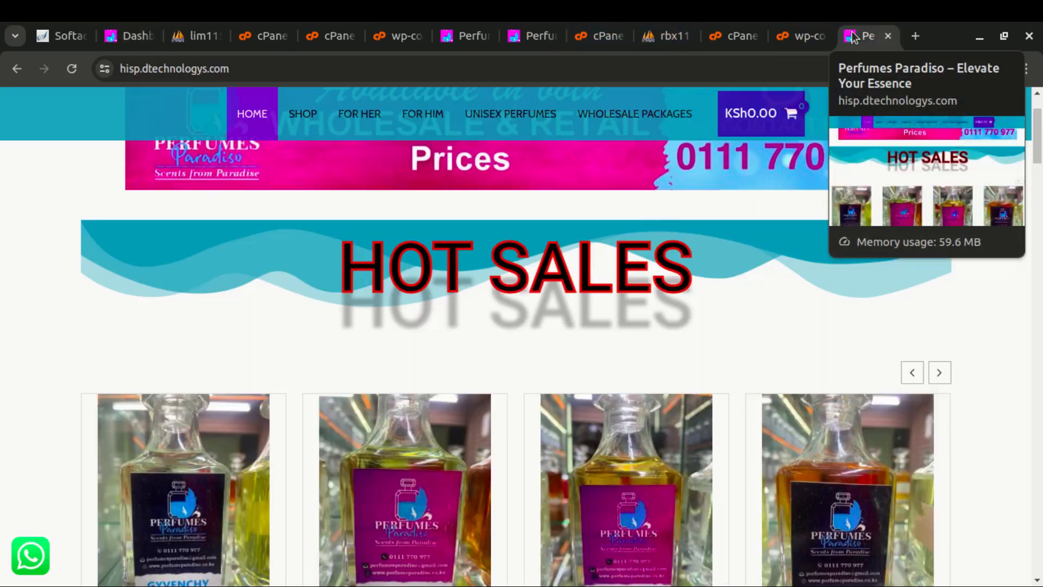
{"action": "left_click", "coordinate": [116, 36]}
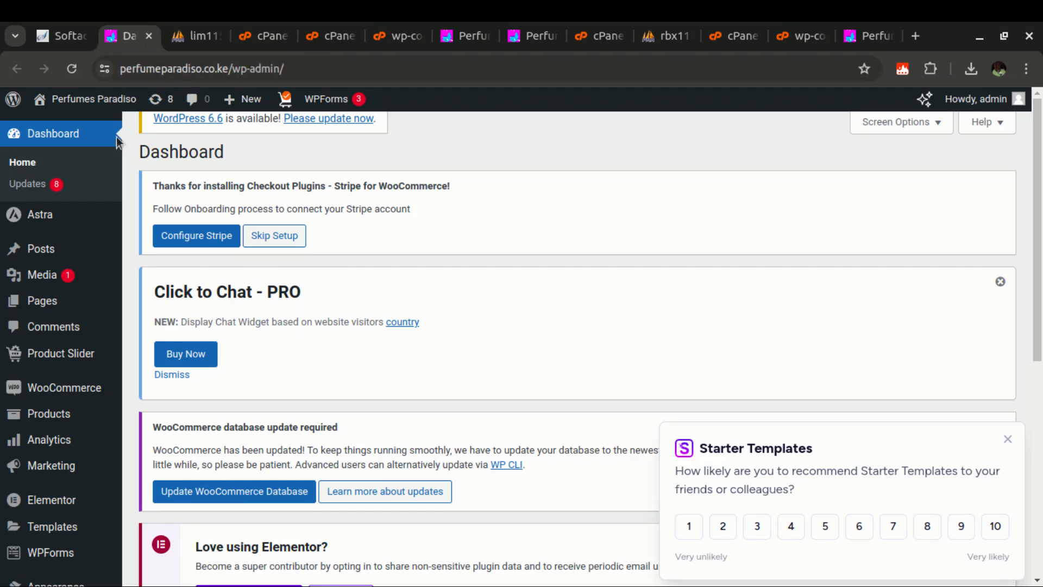
Step: Open the new site's page for adding plugins, then look again at the hisp.dtechnologys.com homepage
{"action": "scroll", "coordinate": [44, 307], "scroll_direction": "down", "scroll_amount": 2}
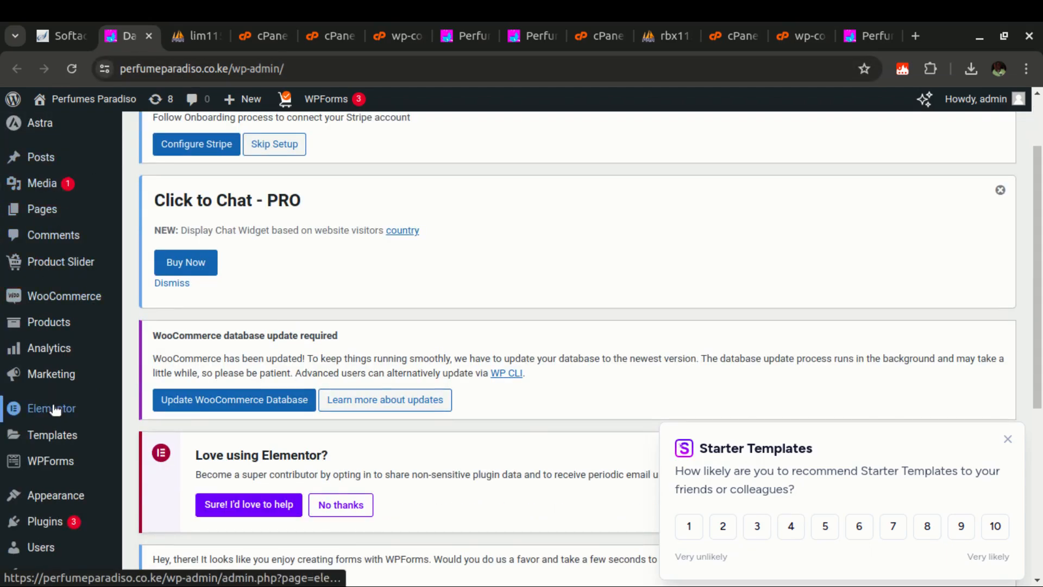
{"action": "scroll", "coordinate": [54, 418], "scroll_direction": "down", "scroll_amount": 2}
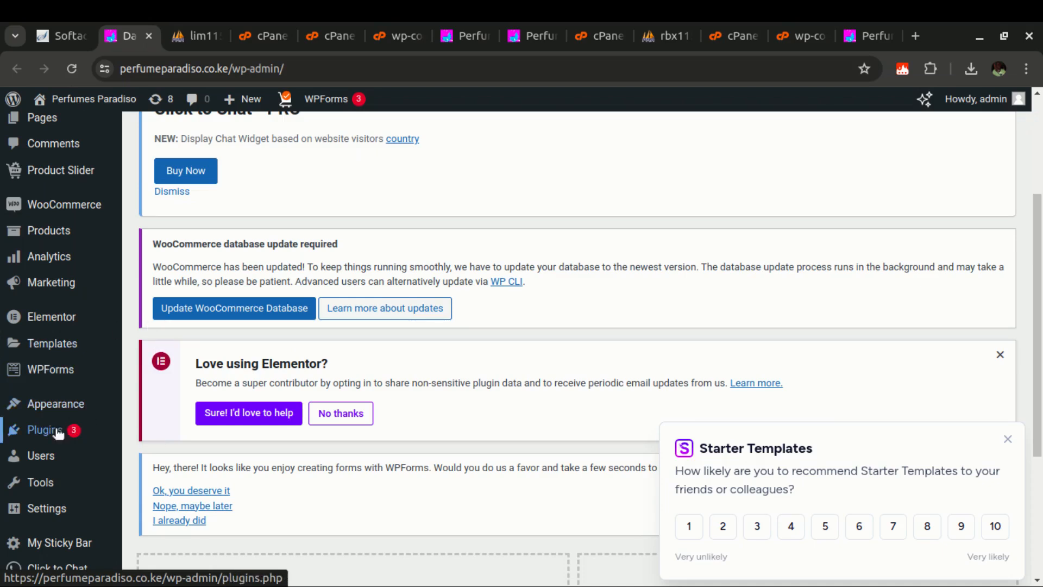
{"action": "mouse_move", "coordinate": [55, 433]}
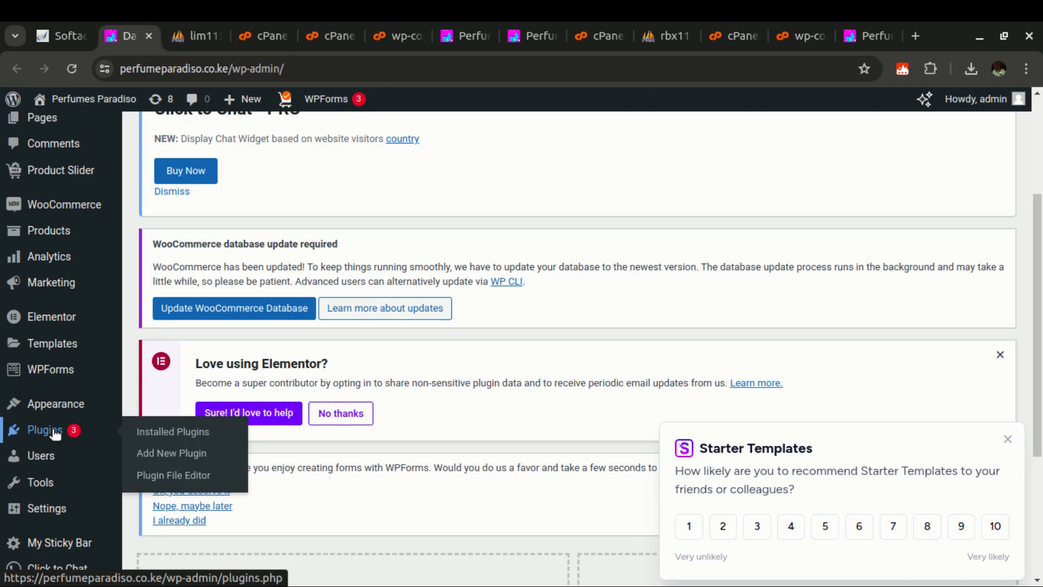
{"action": "left_click", "coordinate": [158, 454]}
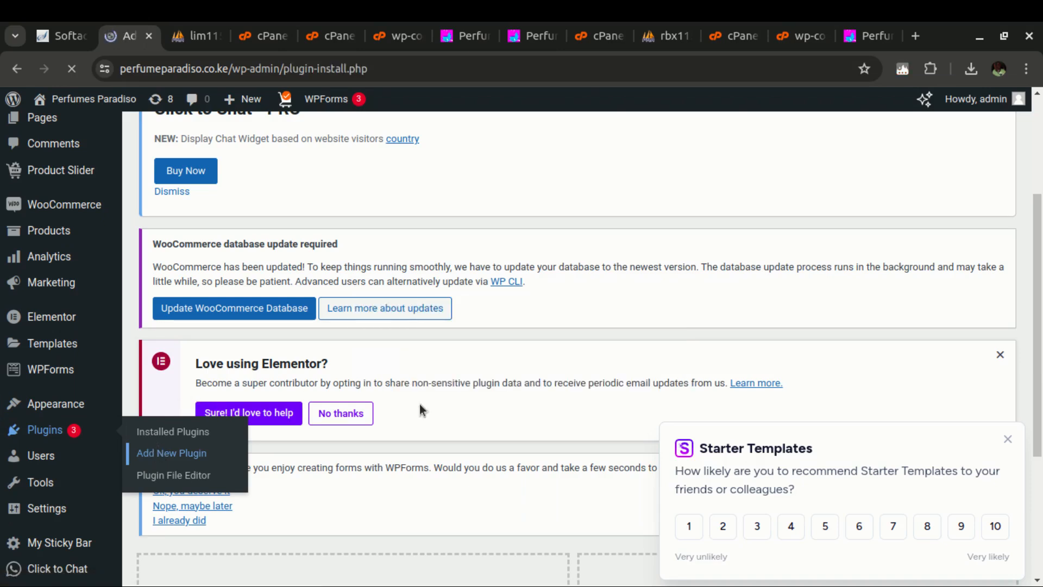
{"action": "scroll", "coordinate": [549, 267], "scroll_direction": "down", "scroll_amount": 3}
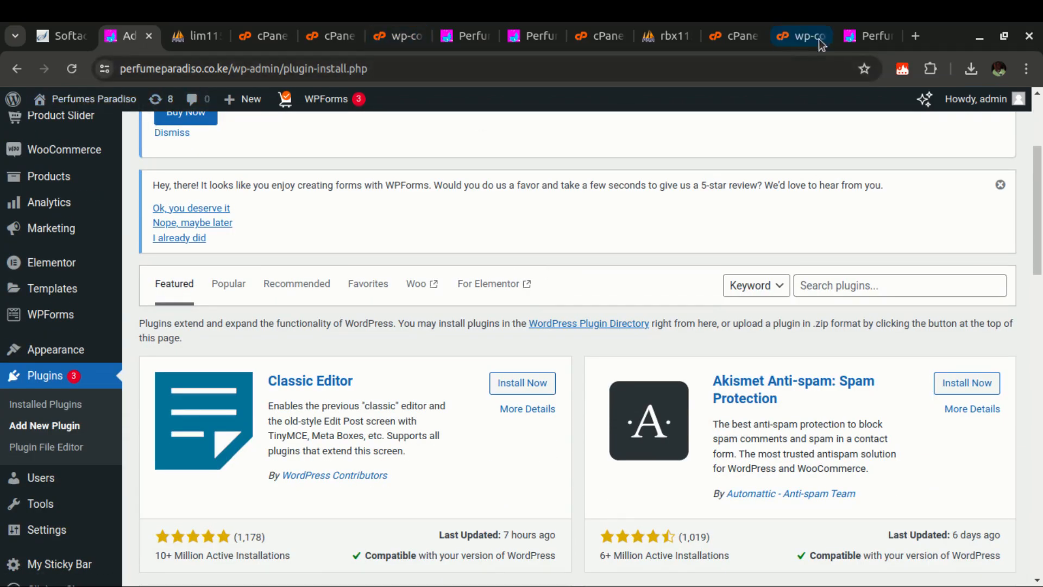
{"action": "left_click", "coordinate": [858, 38]}
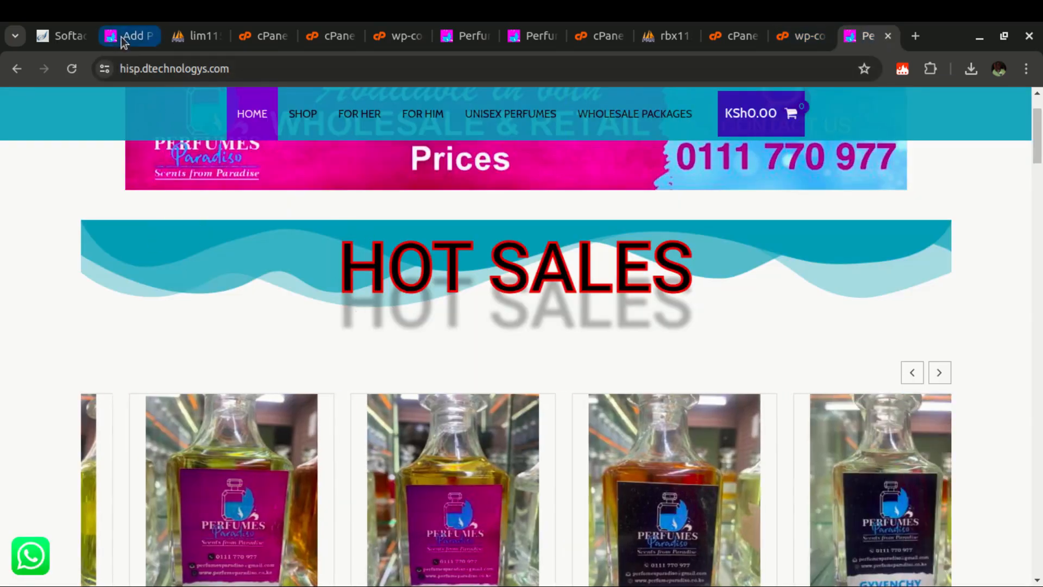
Step: Find the Better Search Replace plugin on the new site by searching for "replace", then install and activate it
{"action": "left_click", "coordinate": [123, 39]}
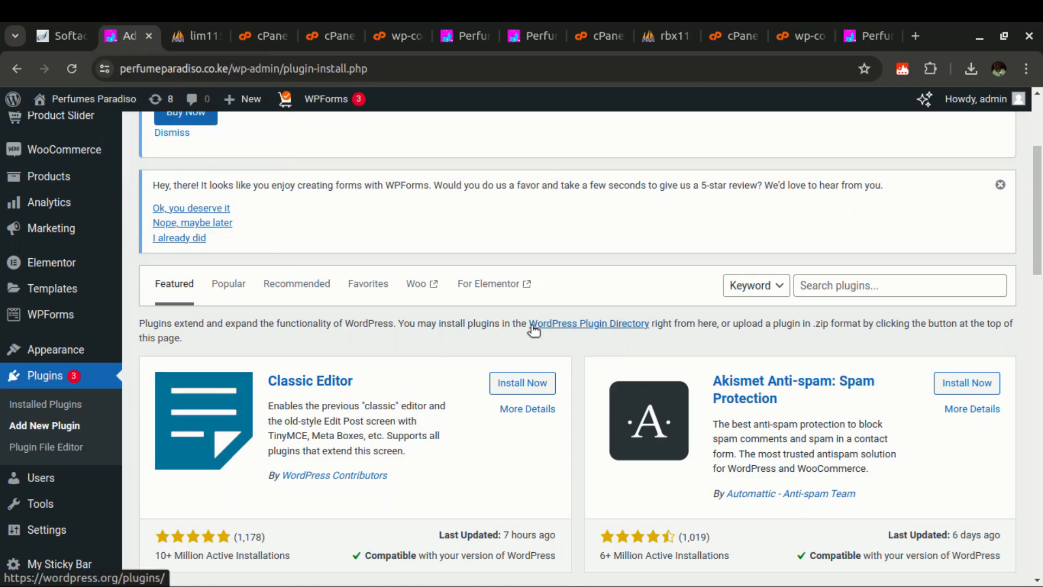
{"action": "left_click", "coordinate": [814, 290]}
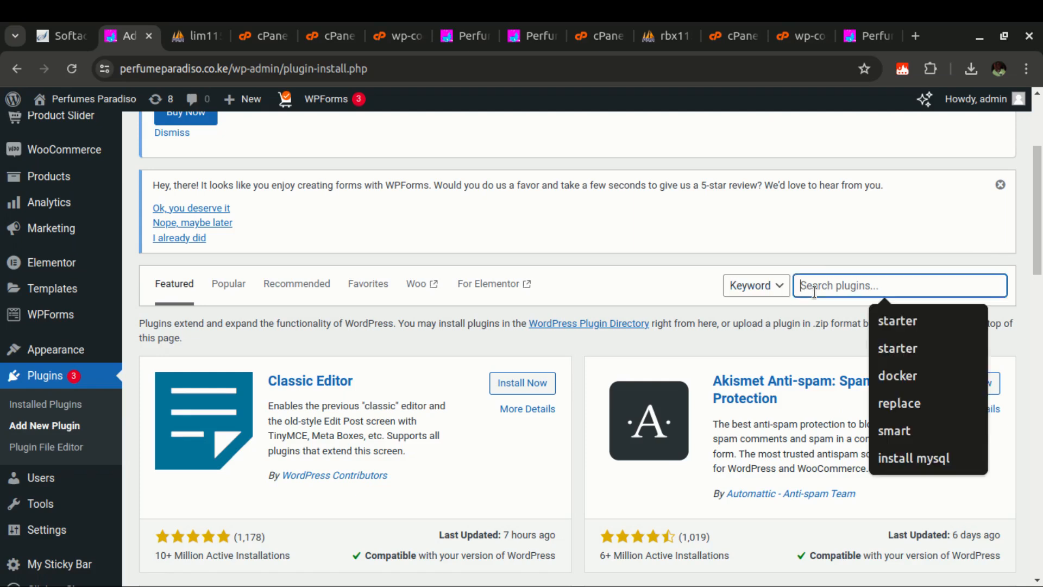
{"action": "type", "text": "replace"}
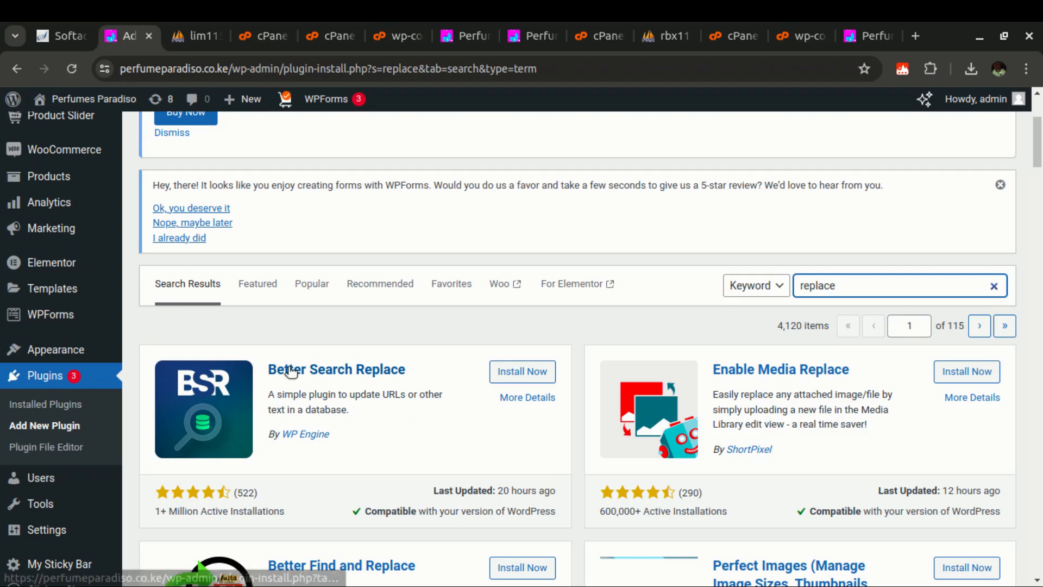
{"action": "left_click", "coordinate": [519, 372]}
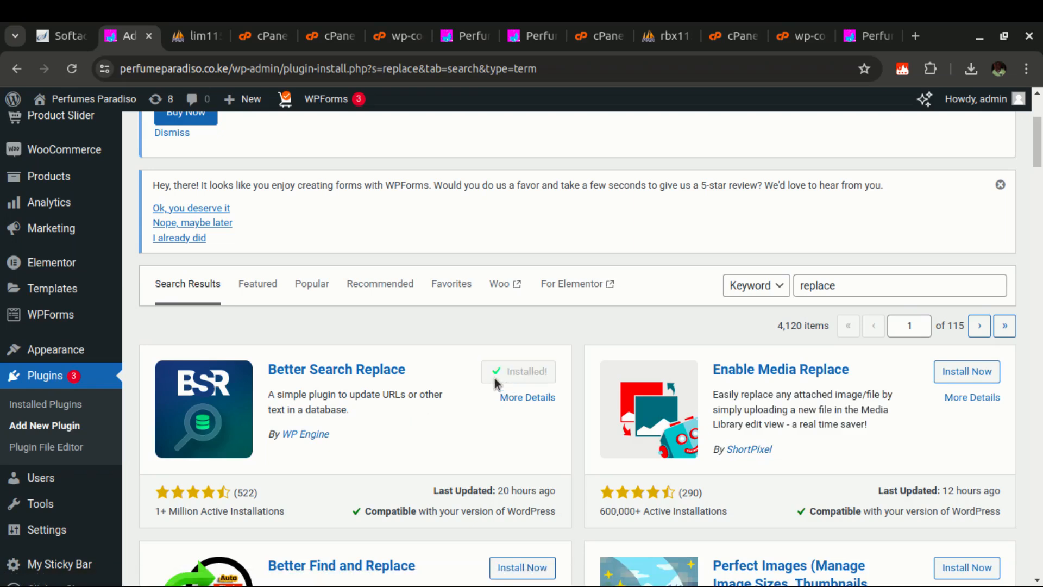
{"action": "left_click", "coordinate": [499, 373]}
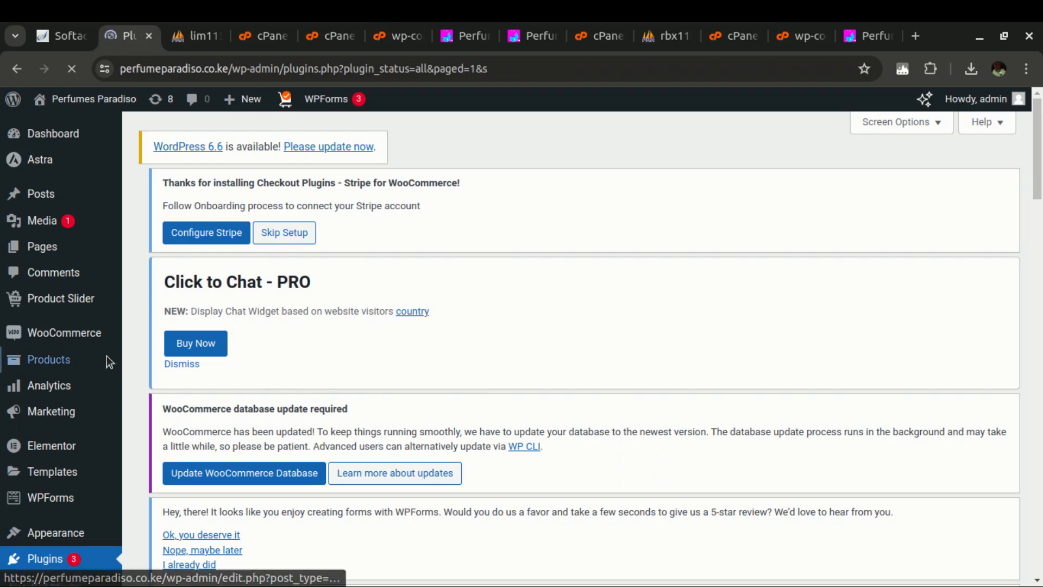
Step: Look over the installed plugins list and open the Better Search Replace tool
{"action": "scroll", "coordinate": [107, 356], "scroll_direction": "down", "scroll_amount": 4}
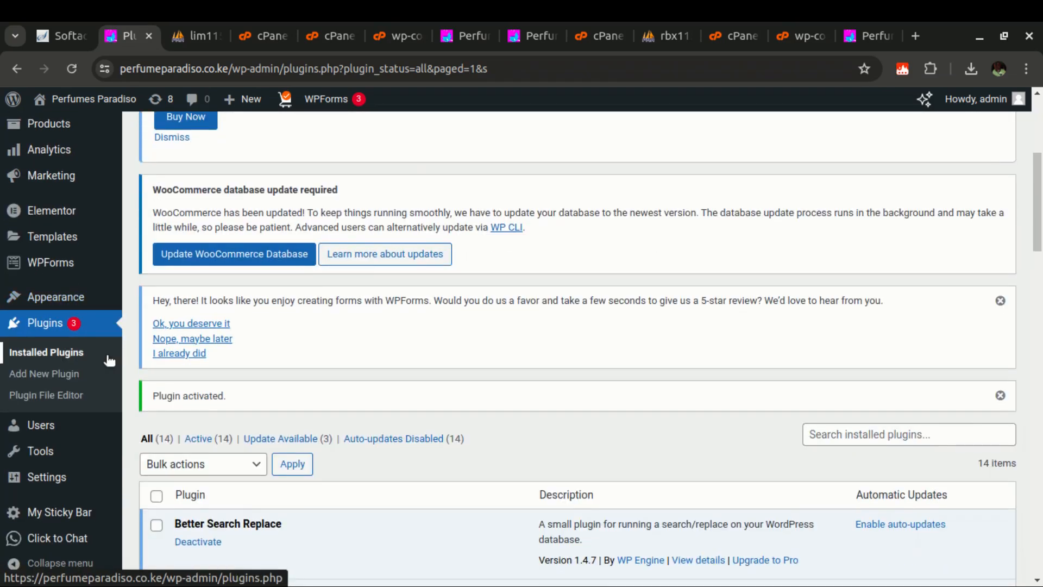
{"action": "scroll", "coordinate": [109, 360], "scroll_direction": "down", "scroll_amount": 2}
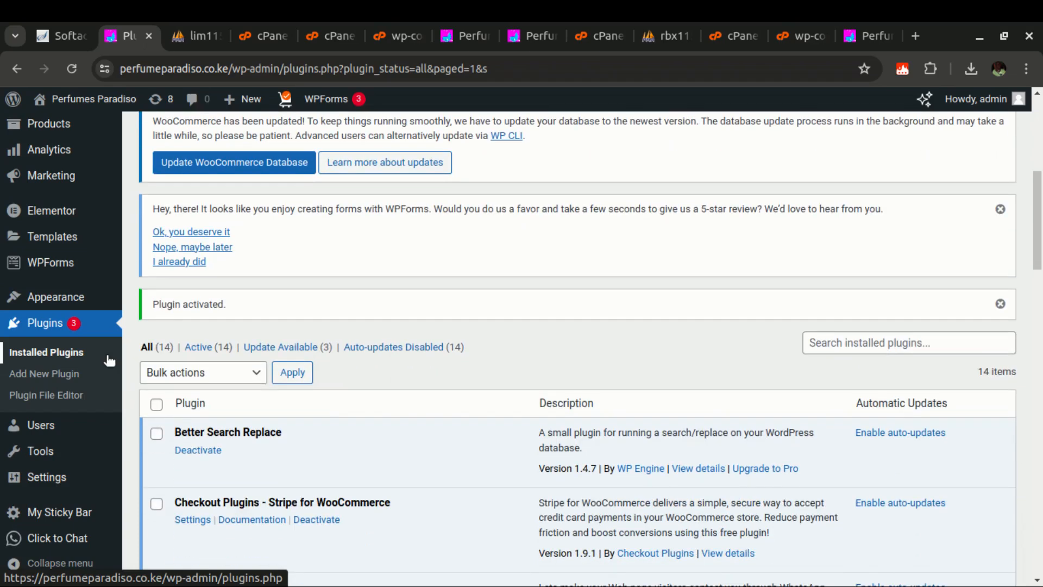
{"action": "scroll", "coordinate": [91, 370], "scroll_direction": "down", "scroll_amount": 5}
{"action": "mouse_move", "coordinate": [32, 457]}
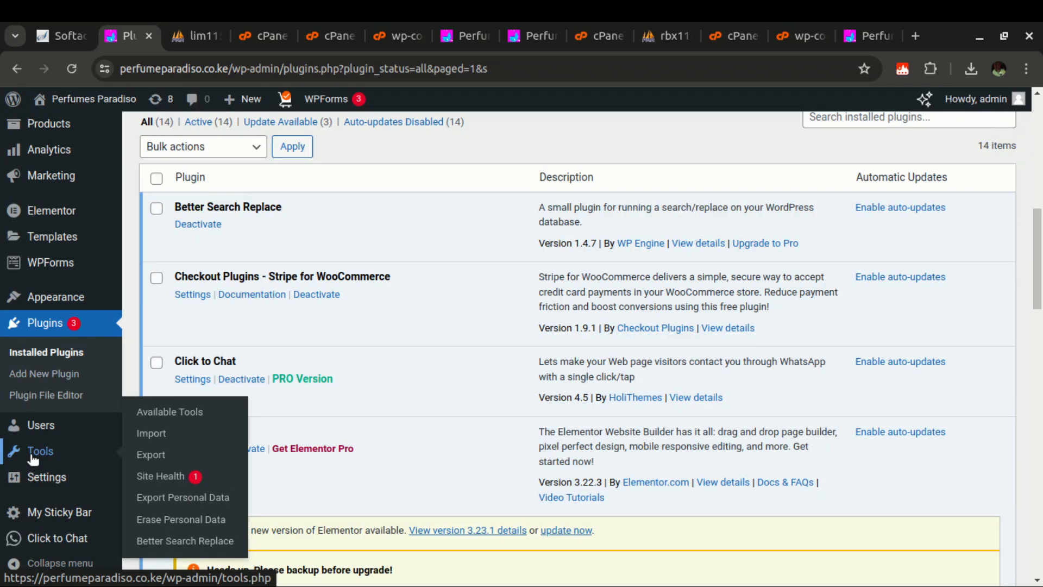
{"action": "left_click", "coordinate": [177, 544]}
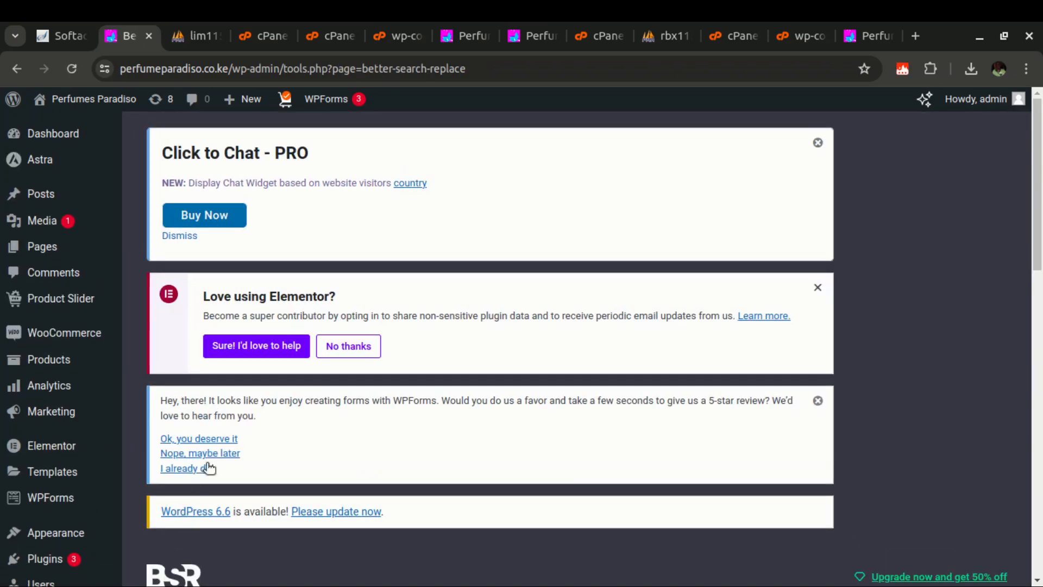
{"action": "scroll", "coordinate": [302, 383], "scroll_direction": "down", "scroll_amount": 5}
{"action": "scroll", "coordinate": [304, 382], "scroll_direction": "down", "scroll_amount": 5}
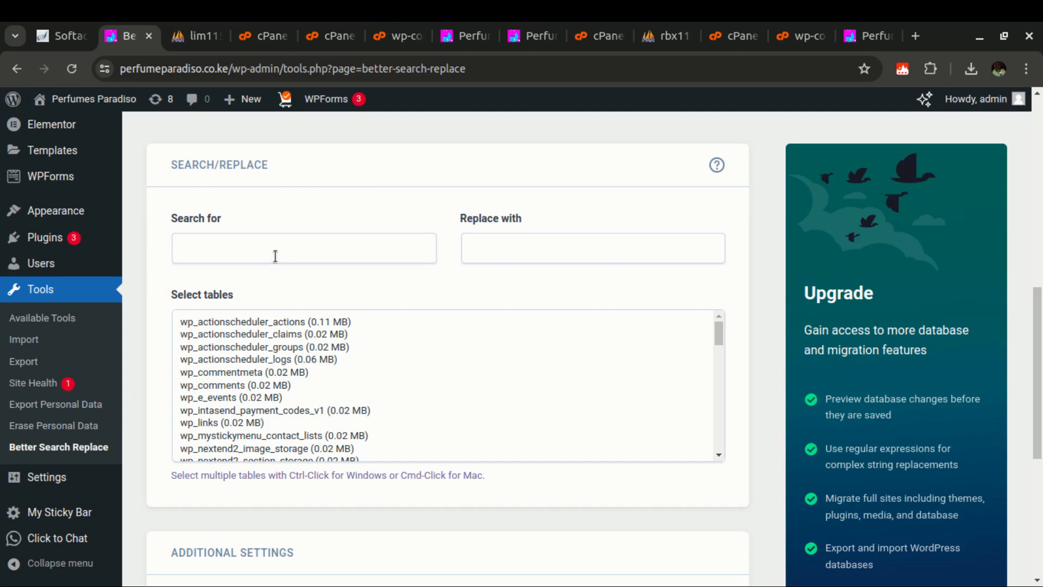
{"action": "left_click", "coordinate": [476, 248]}
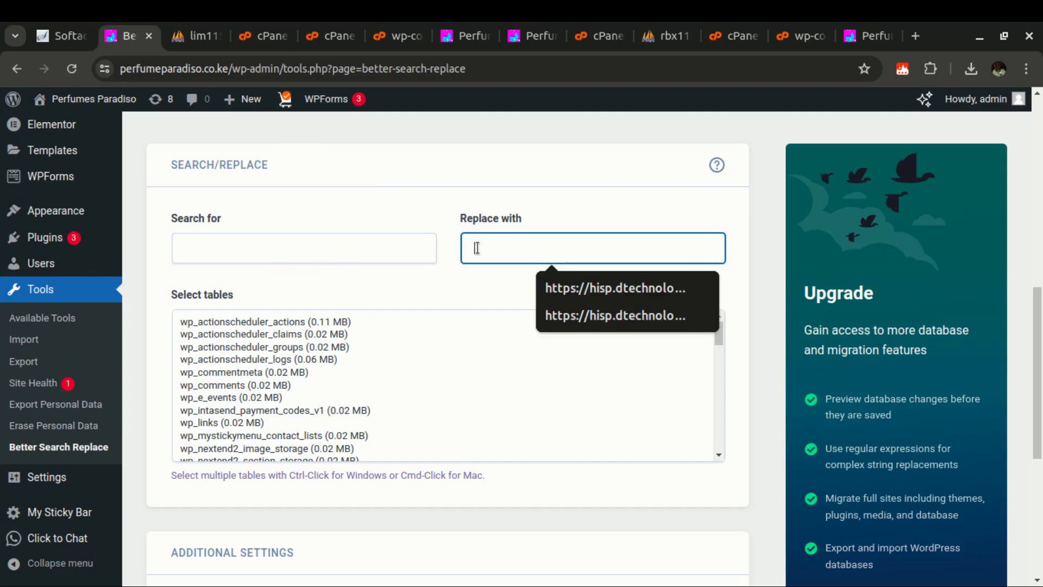
{"action": "type", "text": "perfumeparadiso.co.ke"}
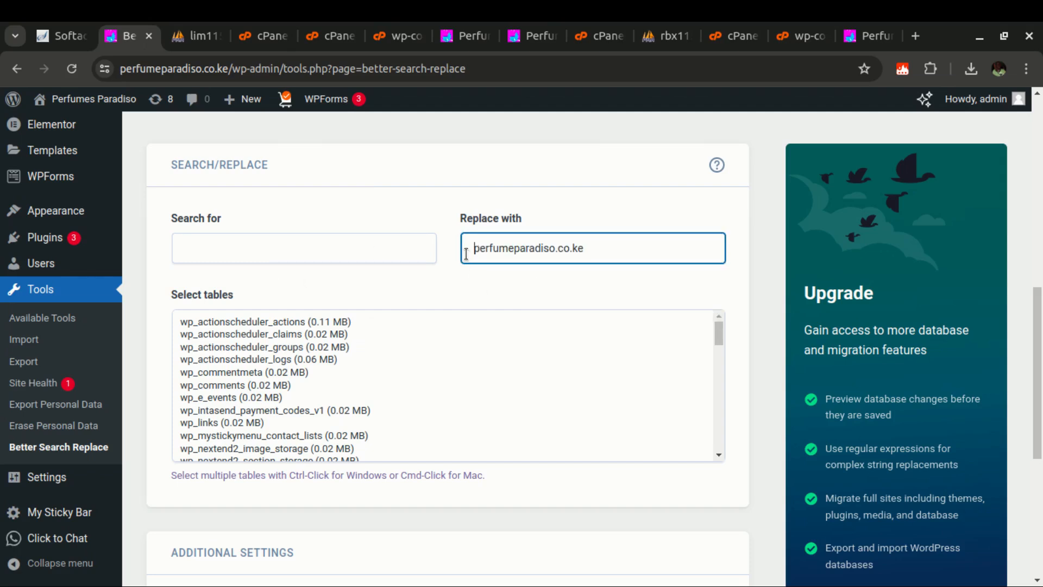
{"action": "key", "text": "Home"}
{"action": "type", "text": "https"}
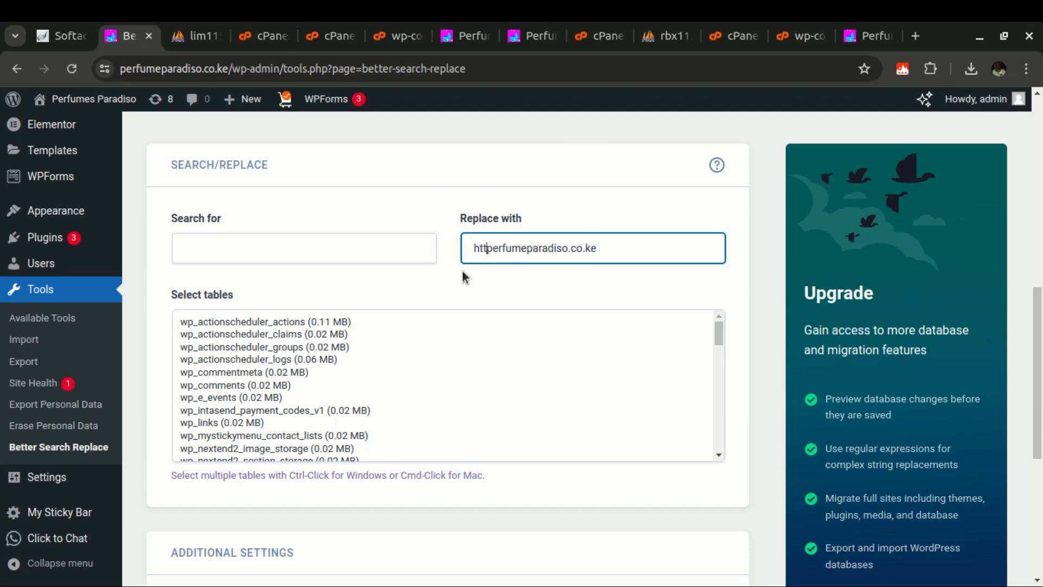
{"action": "type", "text": "://"}
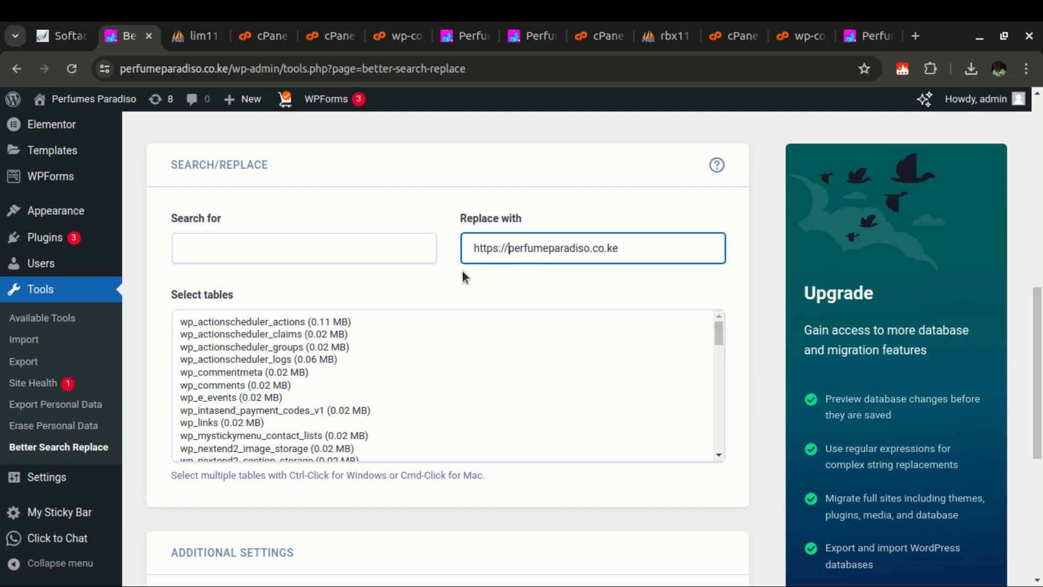
{"action": "left_click", "coordinate": [865, 36]}
{"action": "left_click", "coordinate": [473, 67]}
{"action": "key", "text": "ctrl+c"}
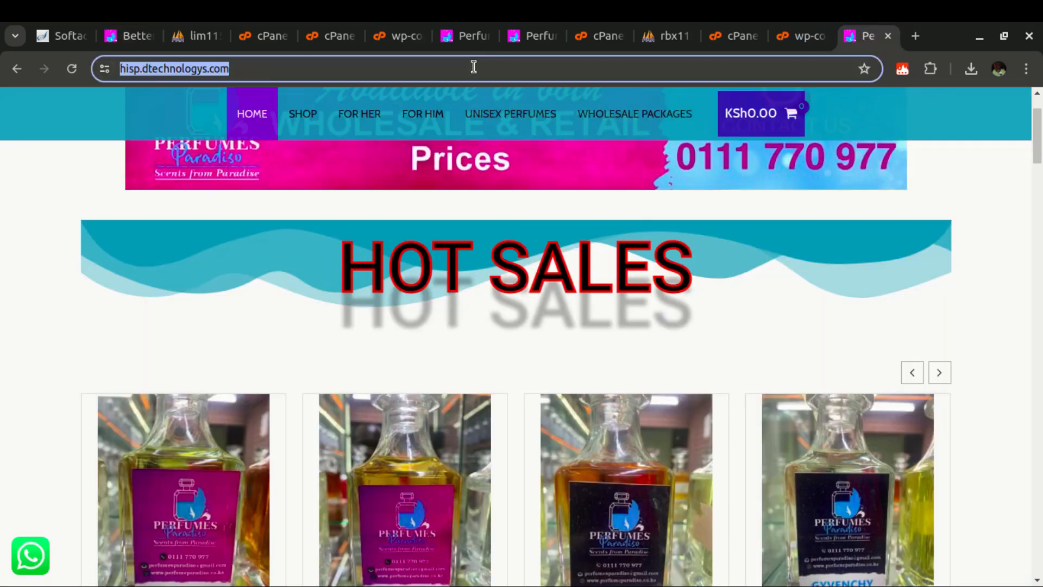
{"action": "left_click", "coordinate": [129, 37]}
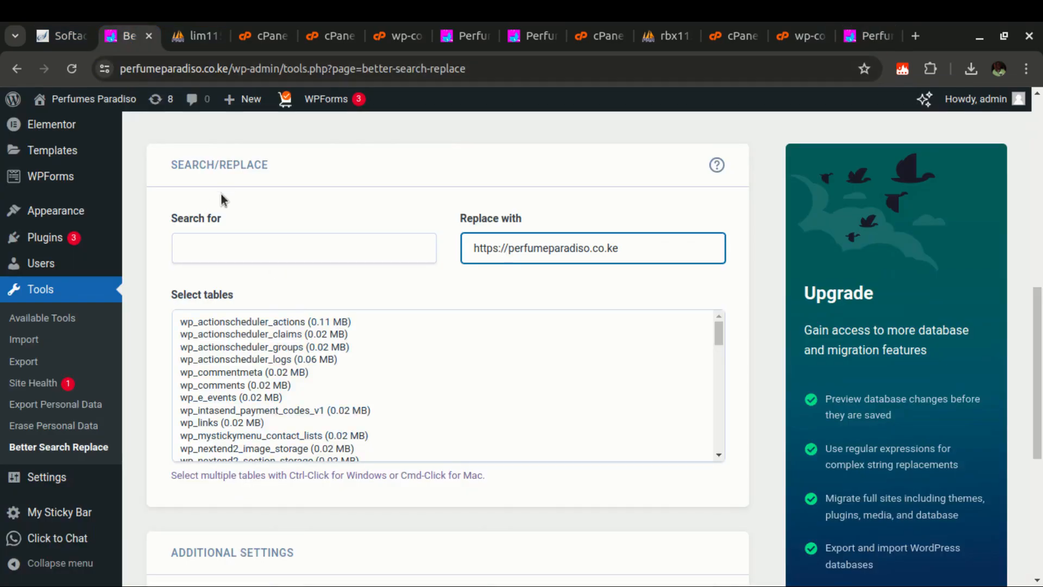
{"action": "left_click", "coordinate": [207, 235]}
{"action": "key", "text": "ctrl+v"}
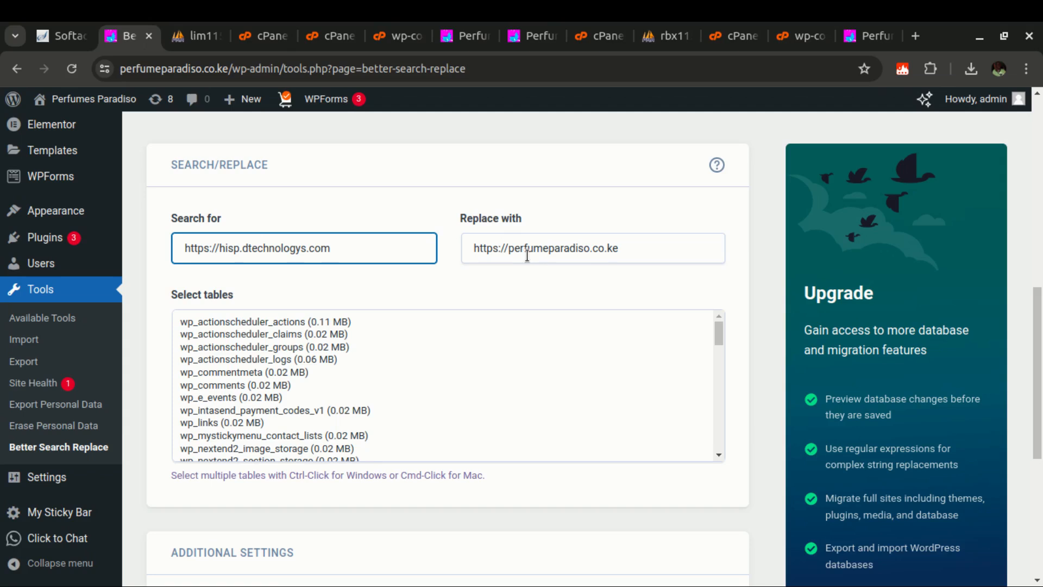
Step: Turn off the dry run option and run the search/replace on the database
{"action": "scroll", "coordinate": [526, 251], "scroll_direction": "down", "scroll_amount": 3}
{"action": "scroll", "coordinate": [513, 274], "scroll_direction": "down", "scroll_amount": 4}
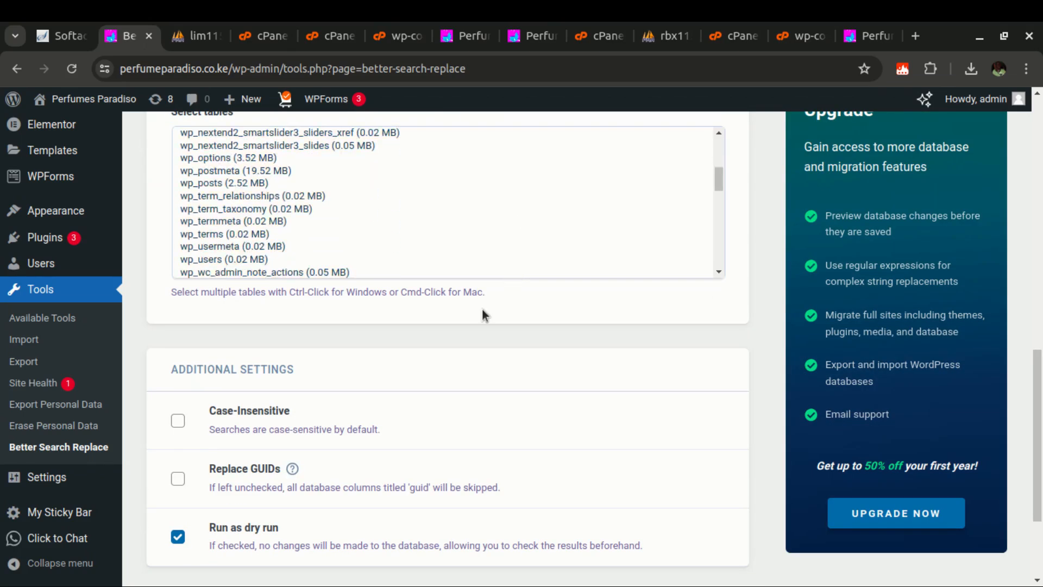
{"action": "scroll", "coordinate": [465, 343], "scroll_direction": "down", "scroll_amount": 3}
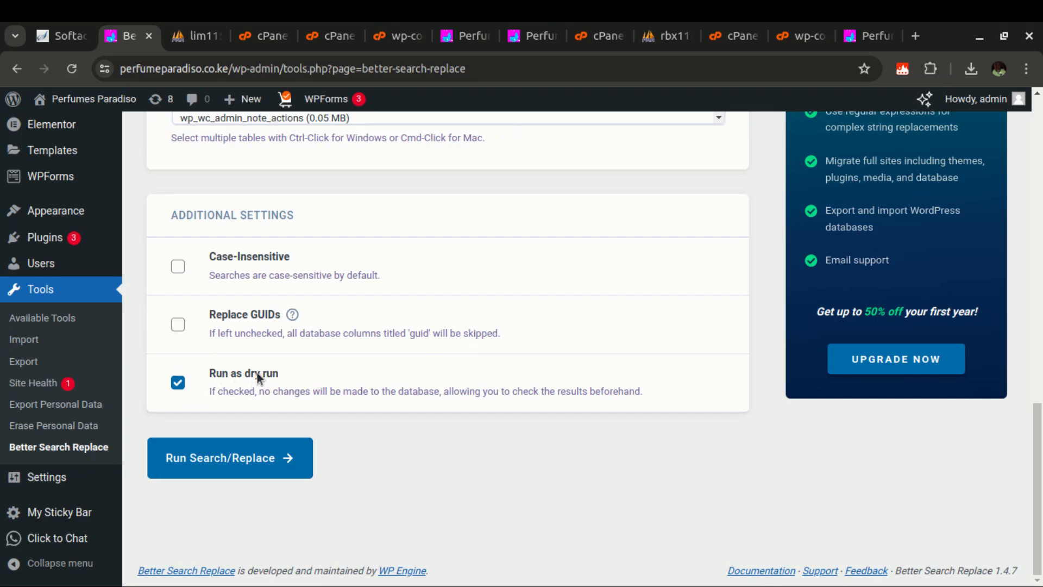
{"action": "left_click", "coordinate": [178, 383]}
{"action": "left_click", "coordinate": [241, 460]}
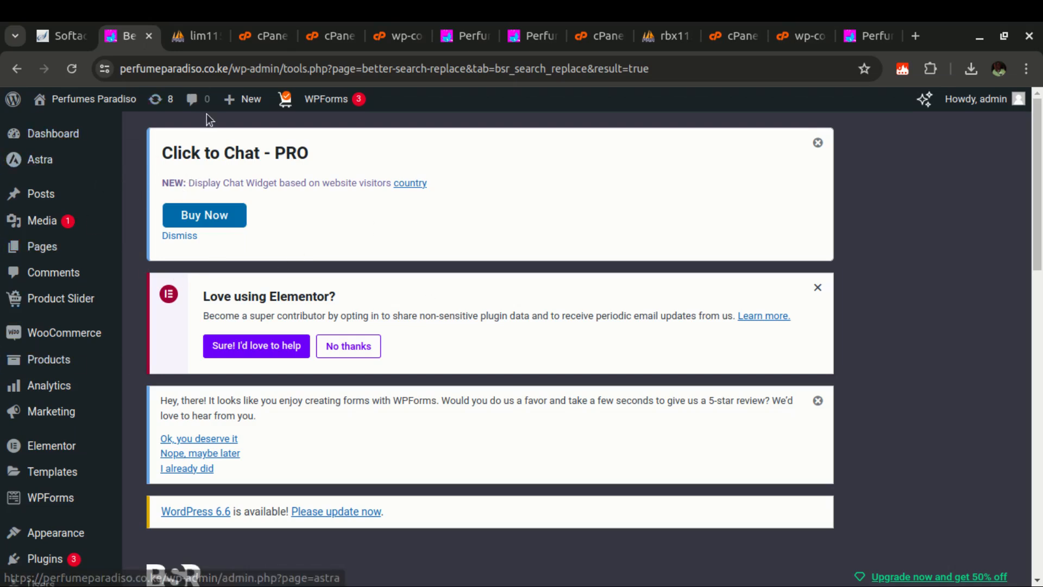
{"action": "left_click", "coordinate": [225, 66]}
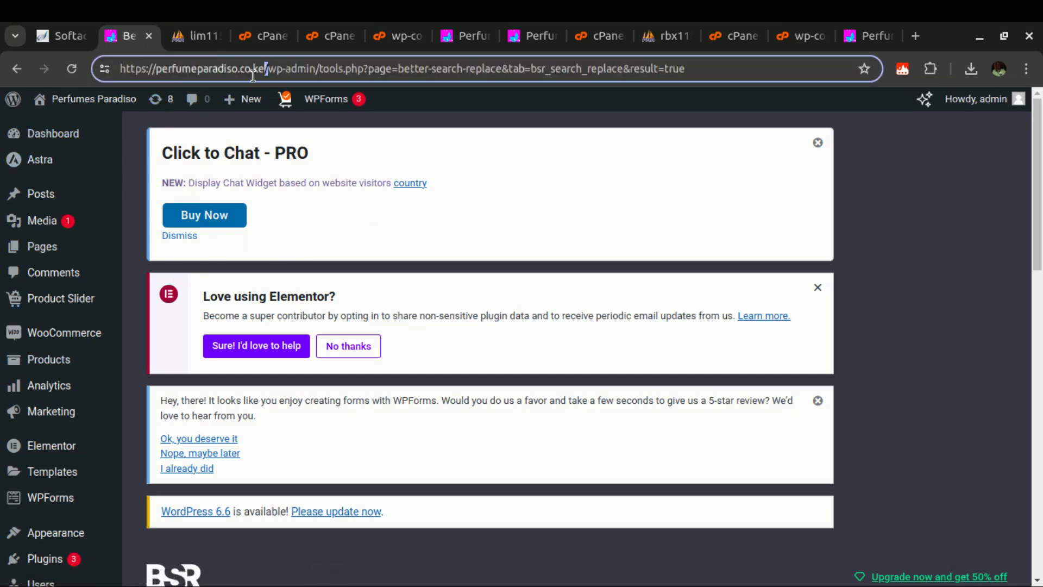
{"action": "left_click_drag", "start_coordinate": [283, 68], "coordinate": [119, 70]}
{"action": "key", "text": "ctrl+c"}
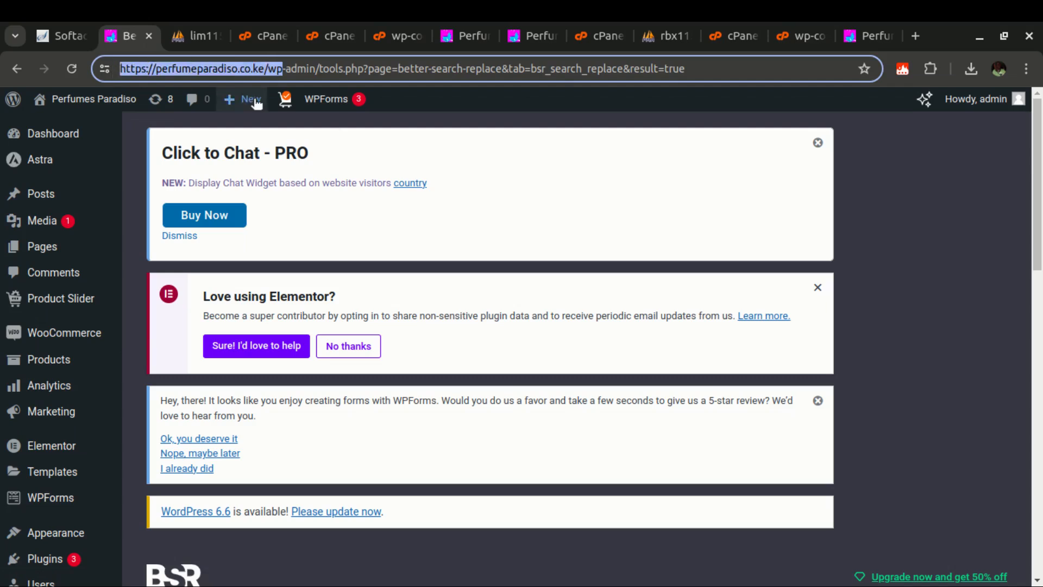
{"action": "left_click", "coordinate": [1026, 69]}
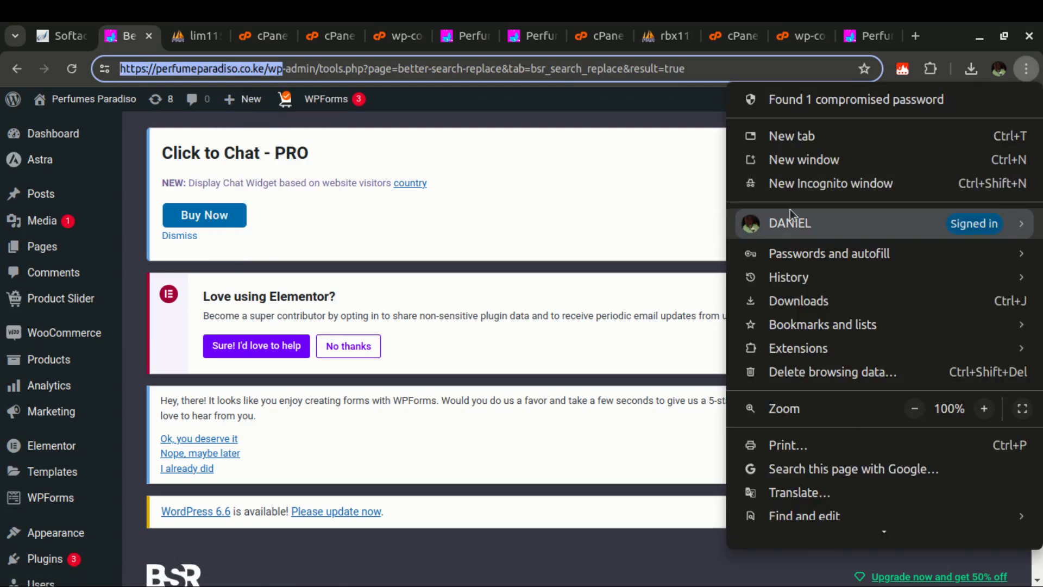
{"action": "left_click", "coordinate": [804, 184]}
{"action": "key", "text": "ctrl+v"}
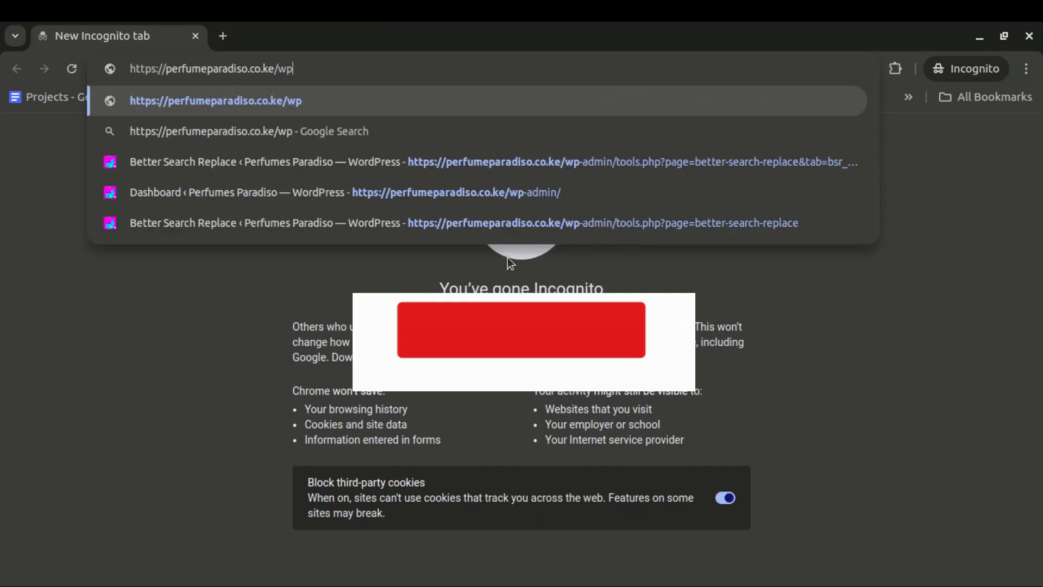
{"action": "key", "text": "BackSpace"}
{"action": "key", "text": "BackSpace"}
{"action": "key", "text": "Return"}
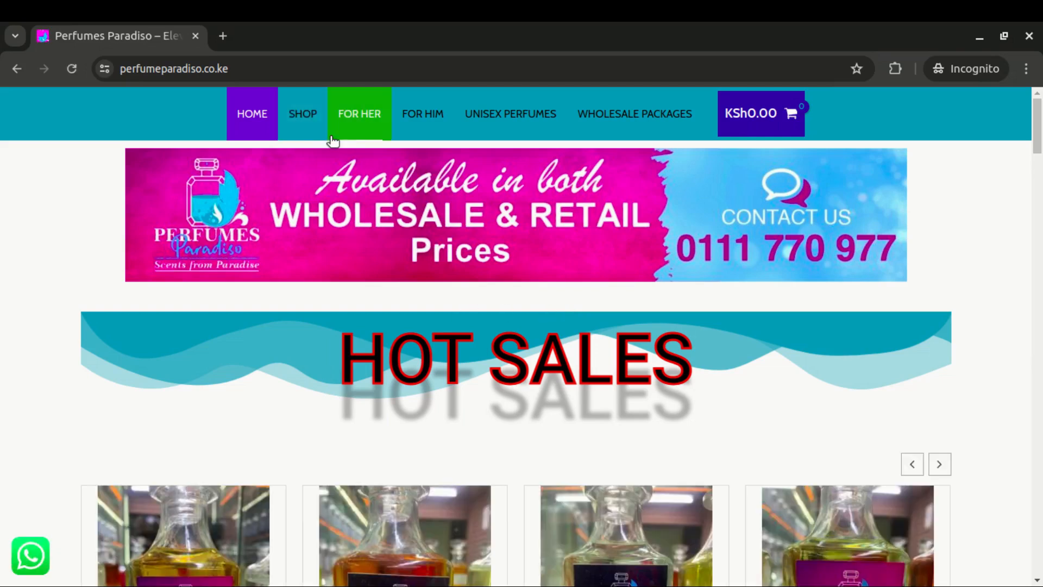
{"action": "left_click", "coordinate": [364, 116]}
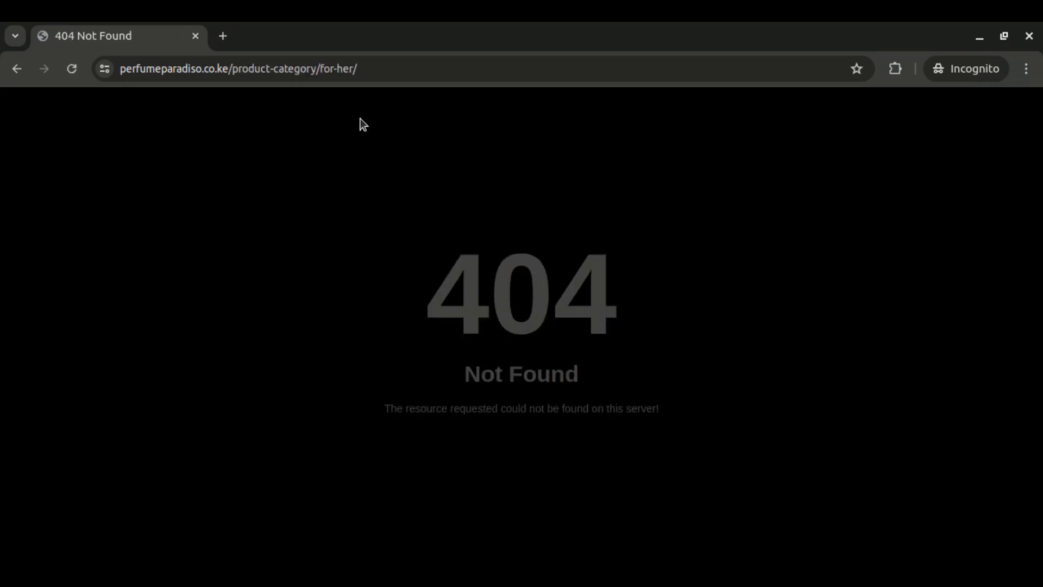
{"action": "left_click_drag", "start_coordinate": [447, 302], "coordinate": [546, 304]}
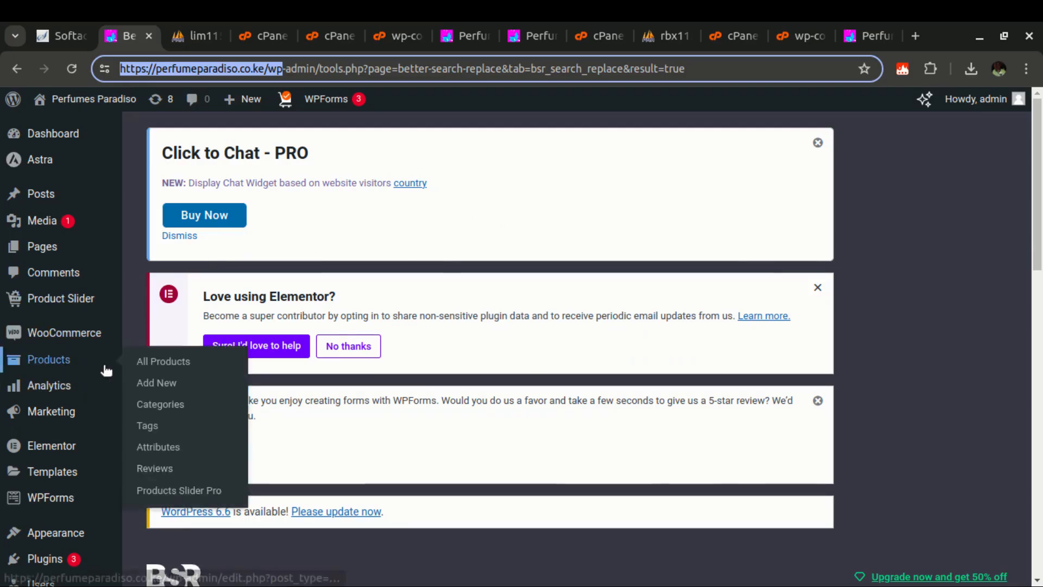
Step: Save the permalink settings with the Post name structure and reload the For Her category page in the incognito window
{"action": "scroll", "coordinate": [49, 375], "scroll_direction": "down", "scroll_amount": 6}
{"action": "scroll", "coordinate": [76, 396], "scroll_direction": "down", "scroll_amount": 4}
{"action": "mouse_move", "coordinate": [44, 484]}
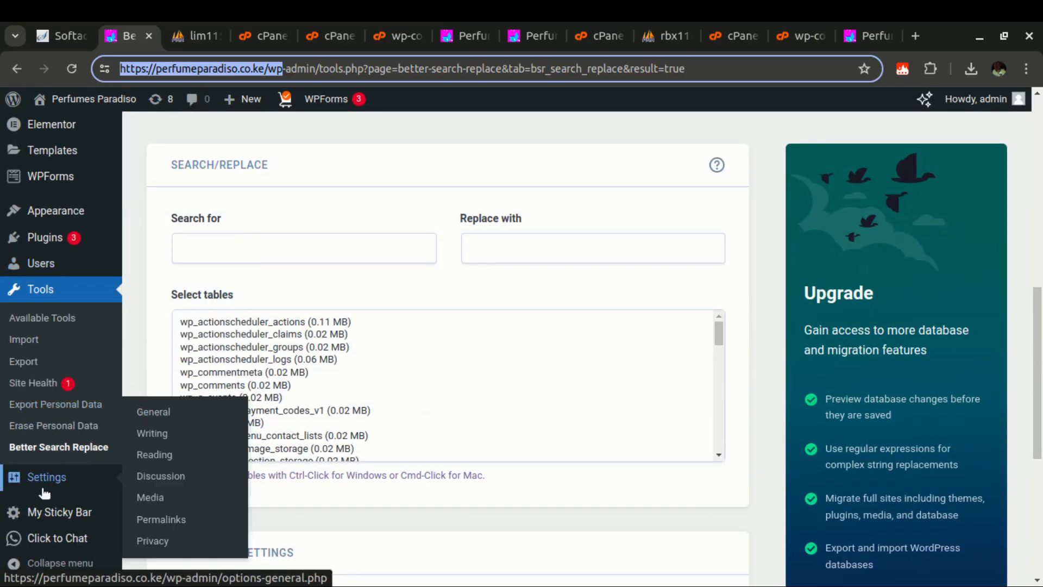
{"action": "left_click", "coordinate": [169, 522]}
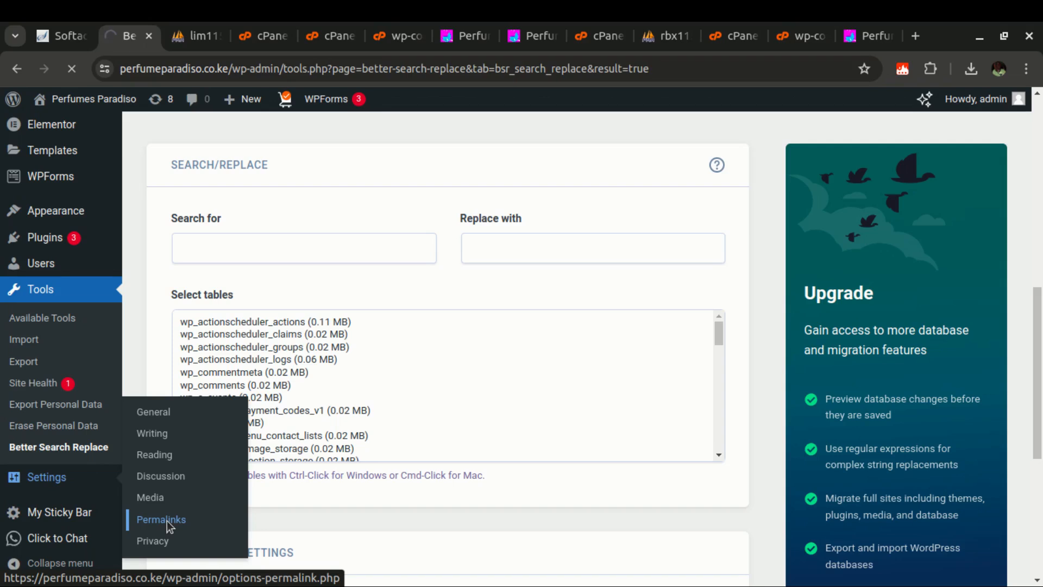
{"action": "scroll", "coordinate": [228, 436], "scroll_direction": "down", "scroll_amount": 5}
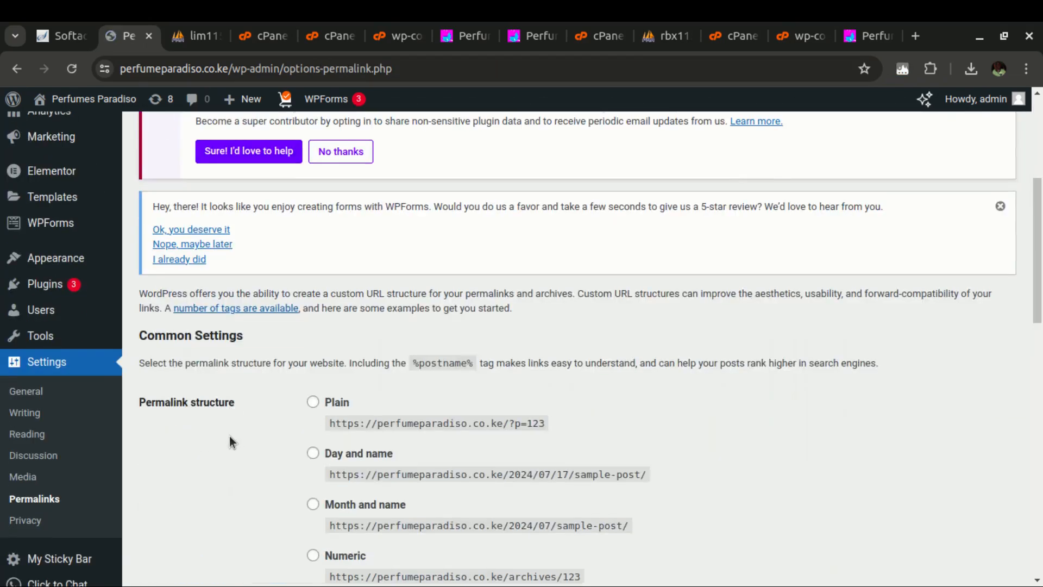
{"action": "scroll", "coordinate": [229, 435], "scroll_direction": "down", "scroll_amount": 5}
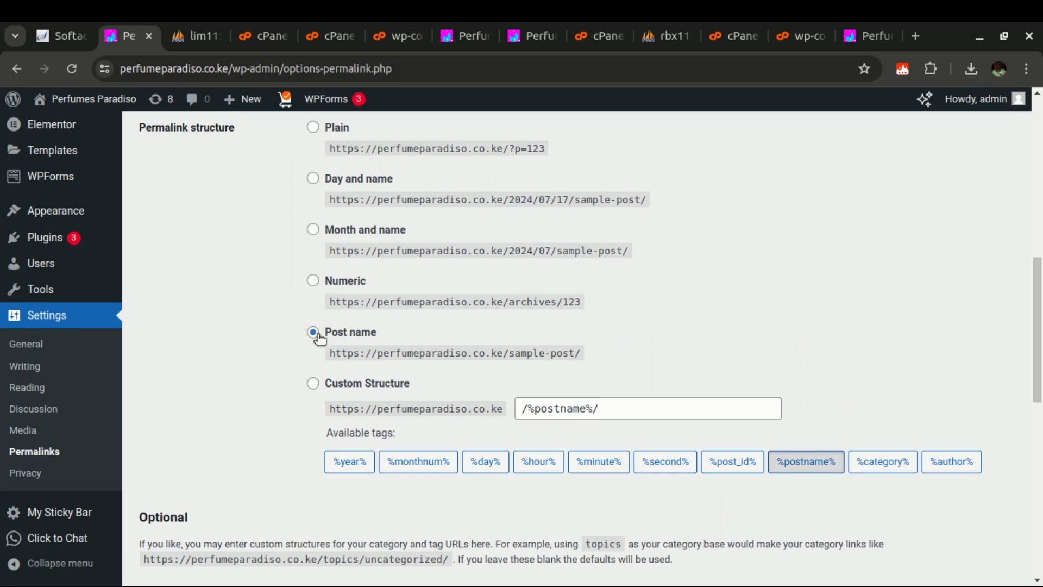
{"action": "scroll", "coordinate": [227, 397], "scroll_direction": "down", "scroll_amount": 11}
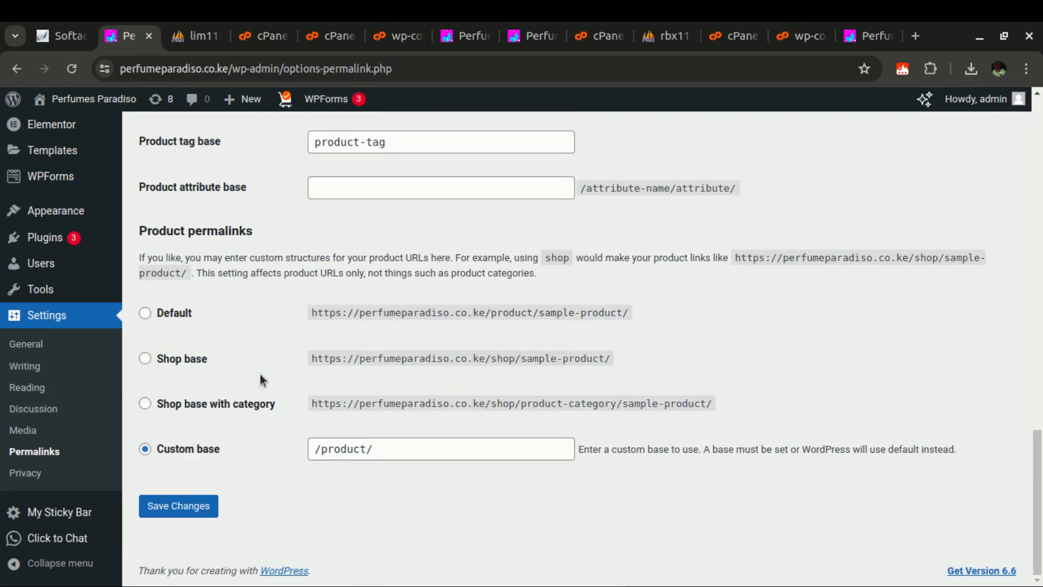
{"action": "left_click", "coordinate": [184, 508]}
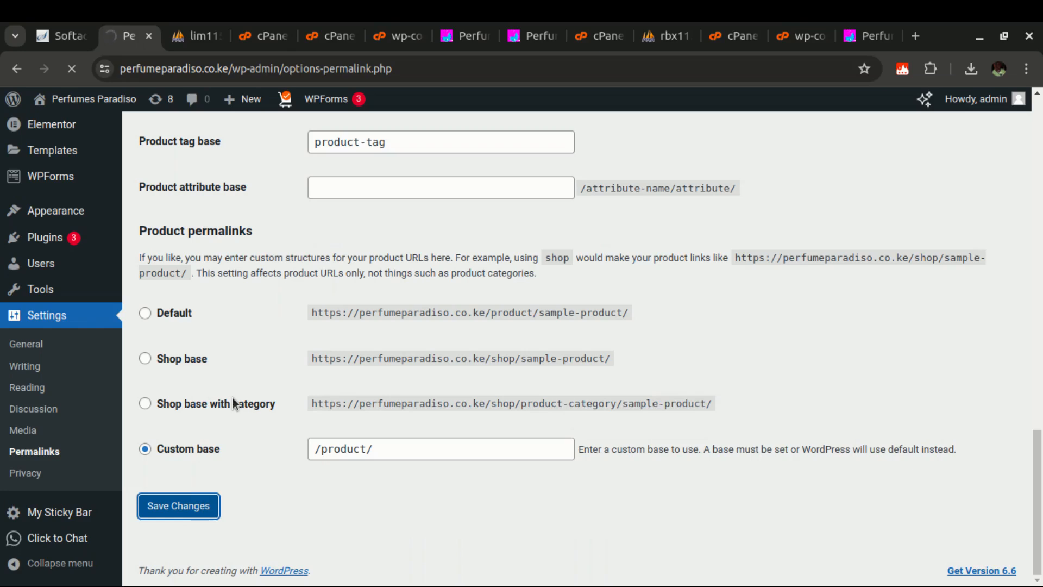
{"action": "key", "text": "alt+Tab"}
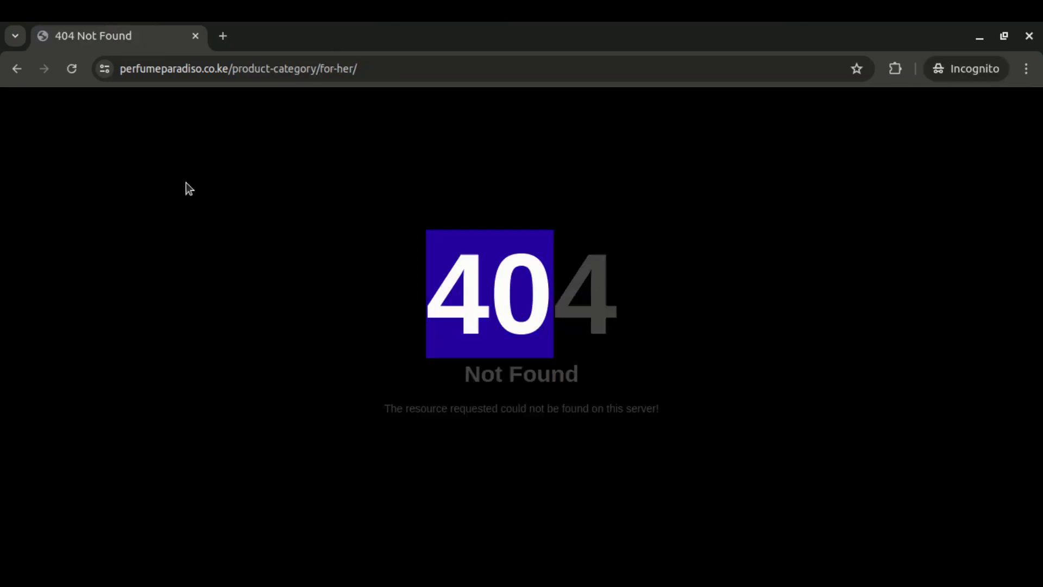
{"action": "left_click", "coordinate": [73, 67]}
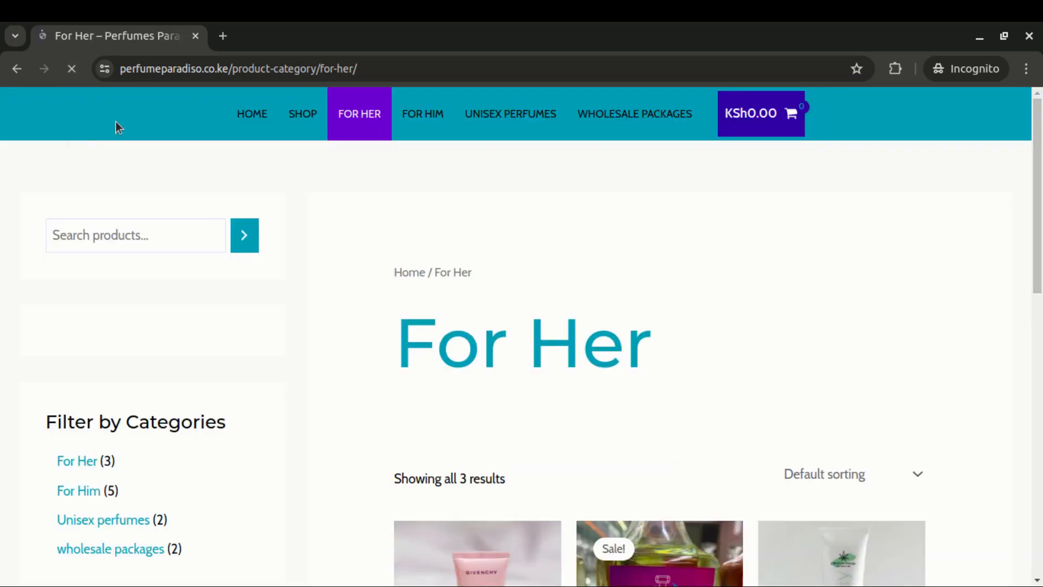
Step: Check the For Him category page of the store in the incognito window
{"action": "left_click", "coordinate": [424, 117]}
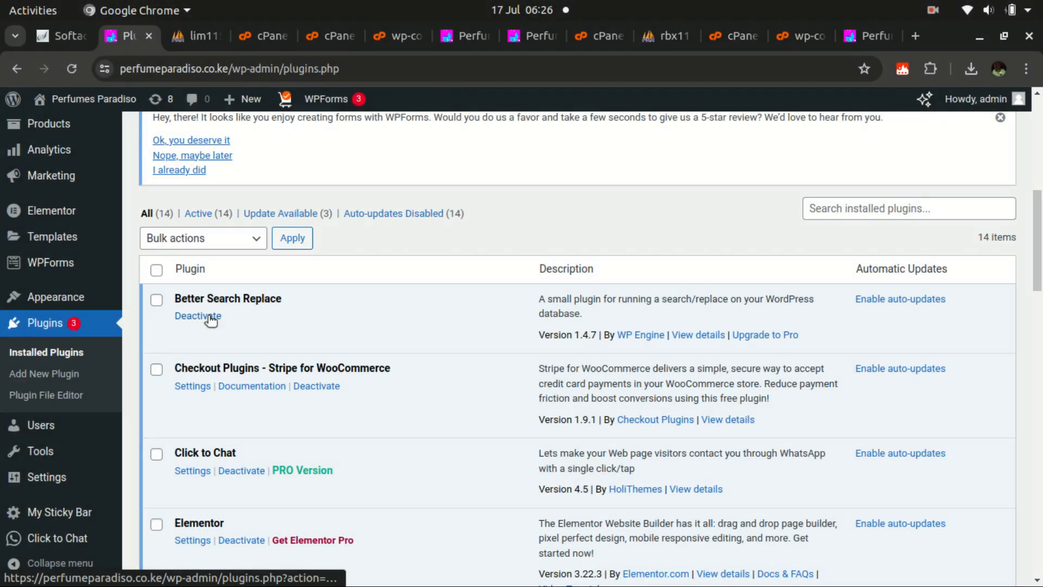
Step: Deactivate and delete the Better Search Replace plugin, and return from the incognito window to the WordPress admin
{"action": "left_click", "coordinate": [210, 317]}
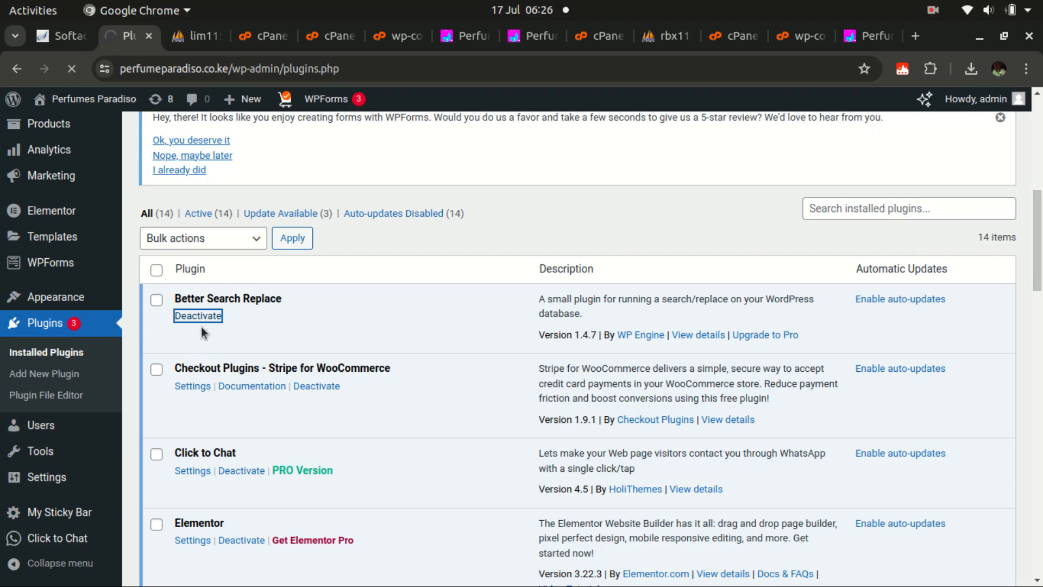
{"action": "scroll", "coordinate": [328, 345], "scroll_direction": "down", "scroll_amount": 5}
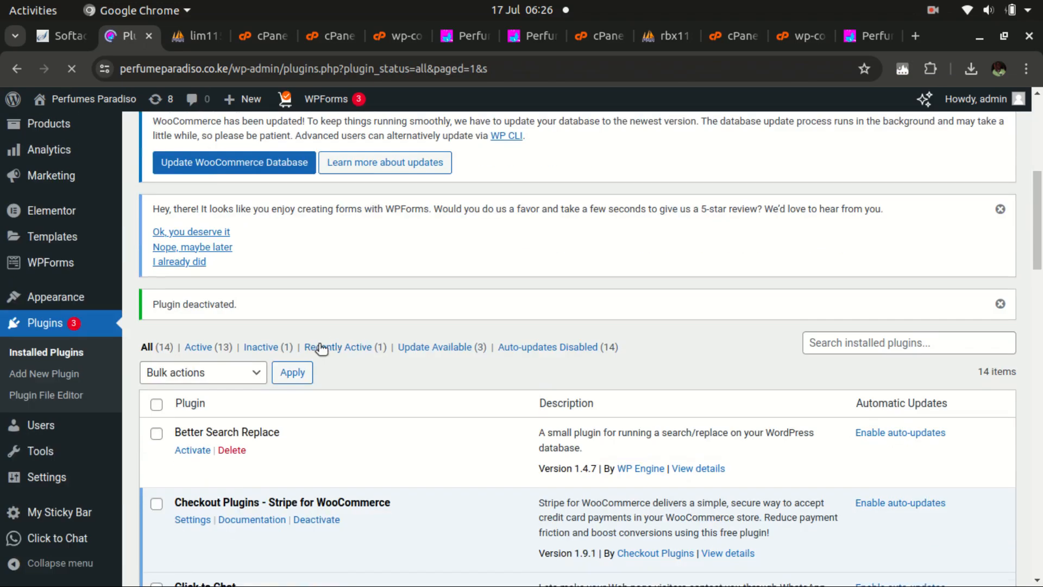
{"action": "left_click", "coordinate": [232, 450]}
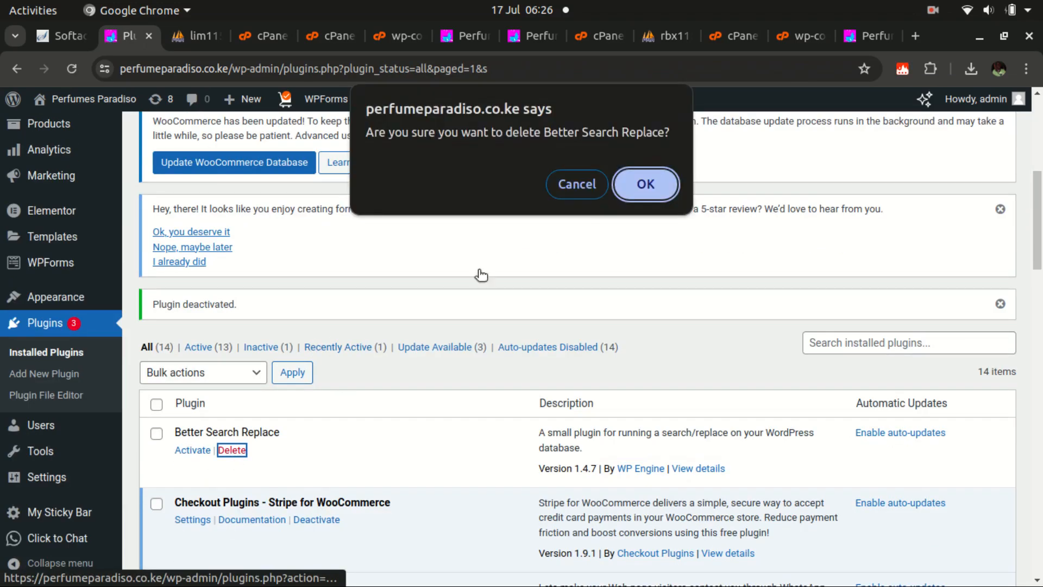
{"action": "key", "text": "Return"}
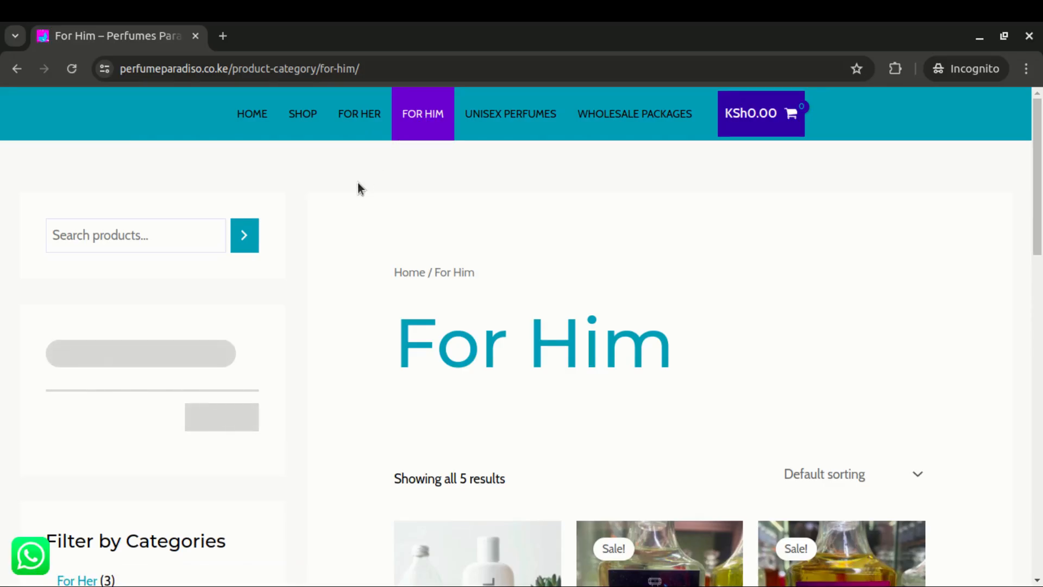
{"action": "key", "text": "alt+Tab"}
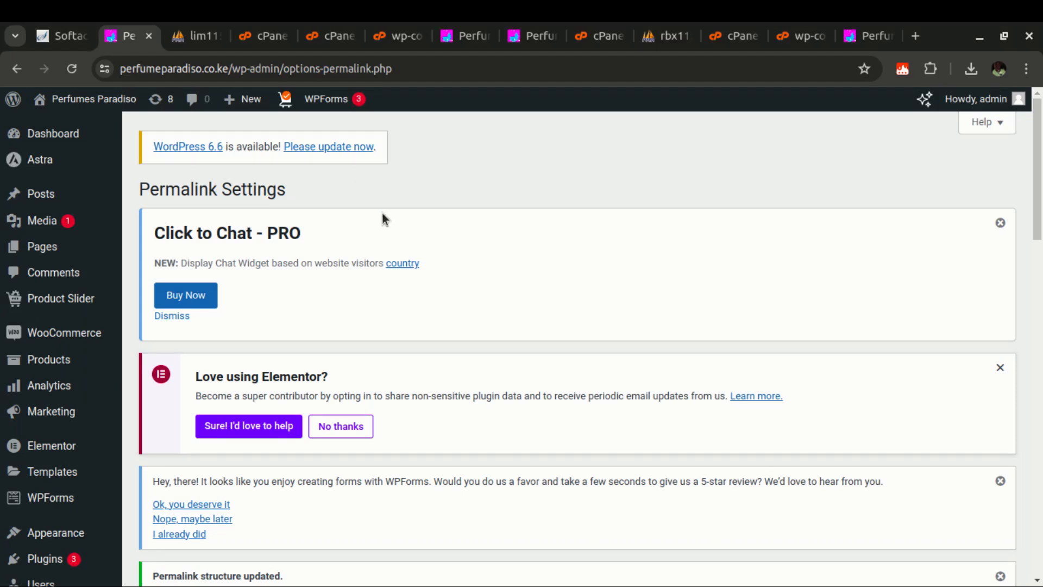